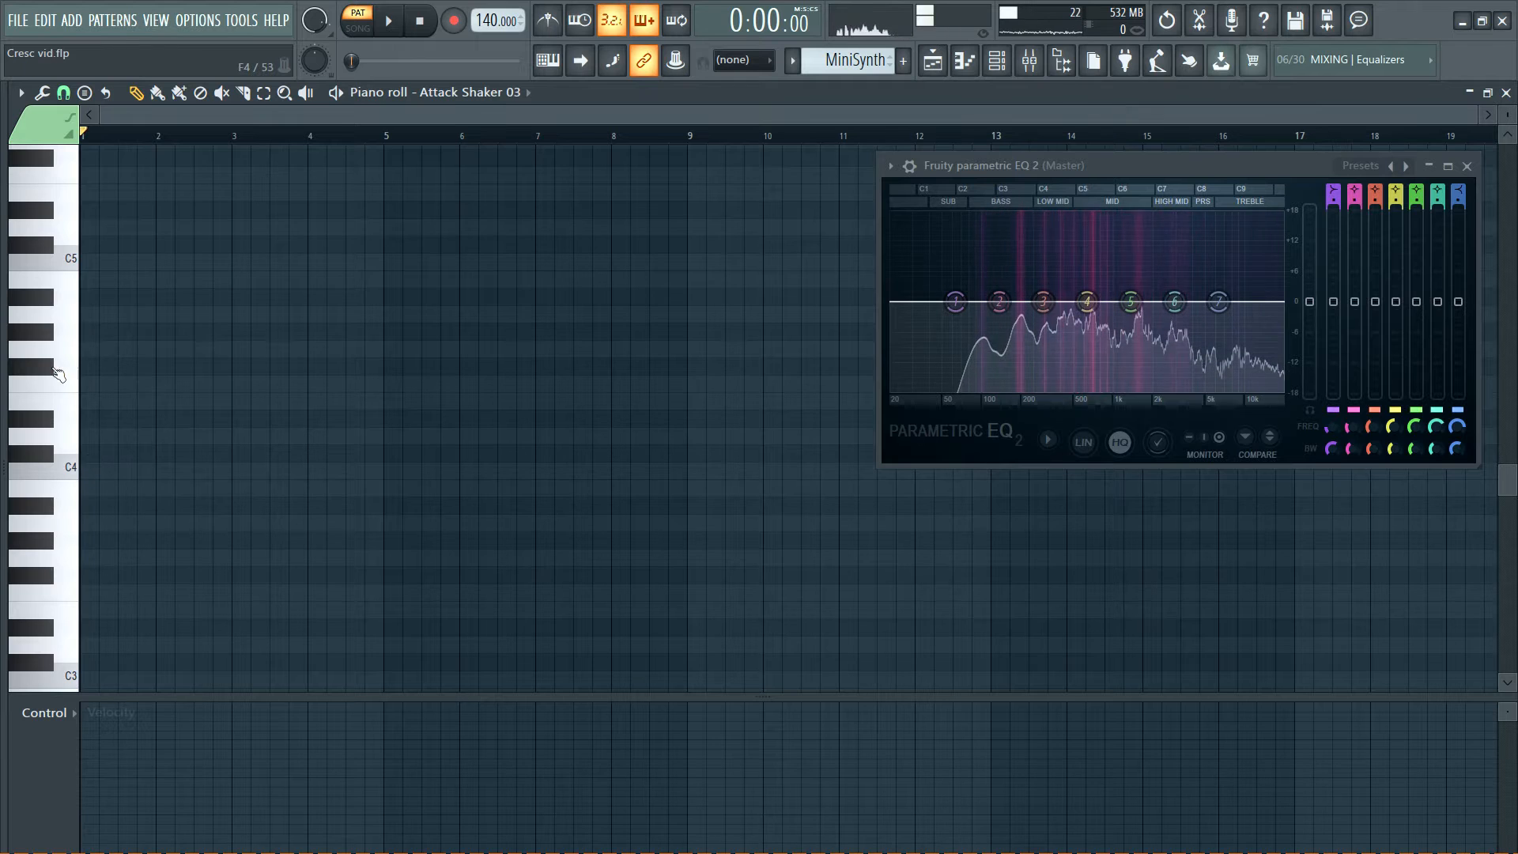
Draw a C4 note starting at bar 1 and size it to exactly eight bars.
mouse_move(4, 308)
left_click(63, 93)
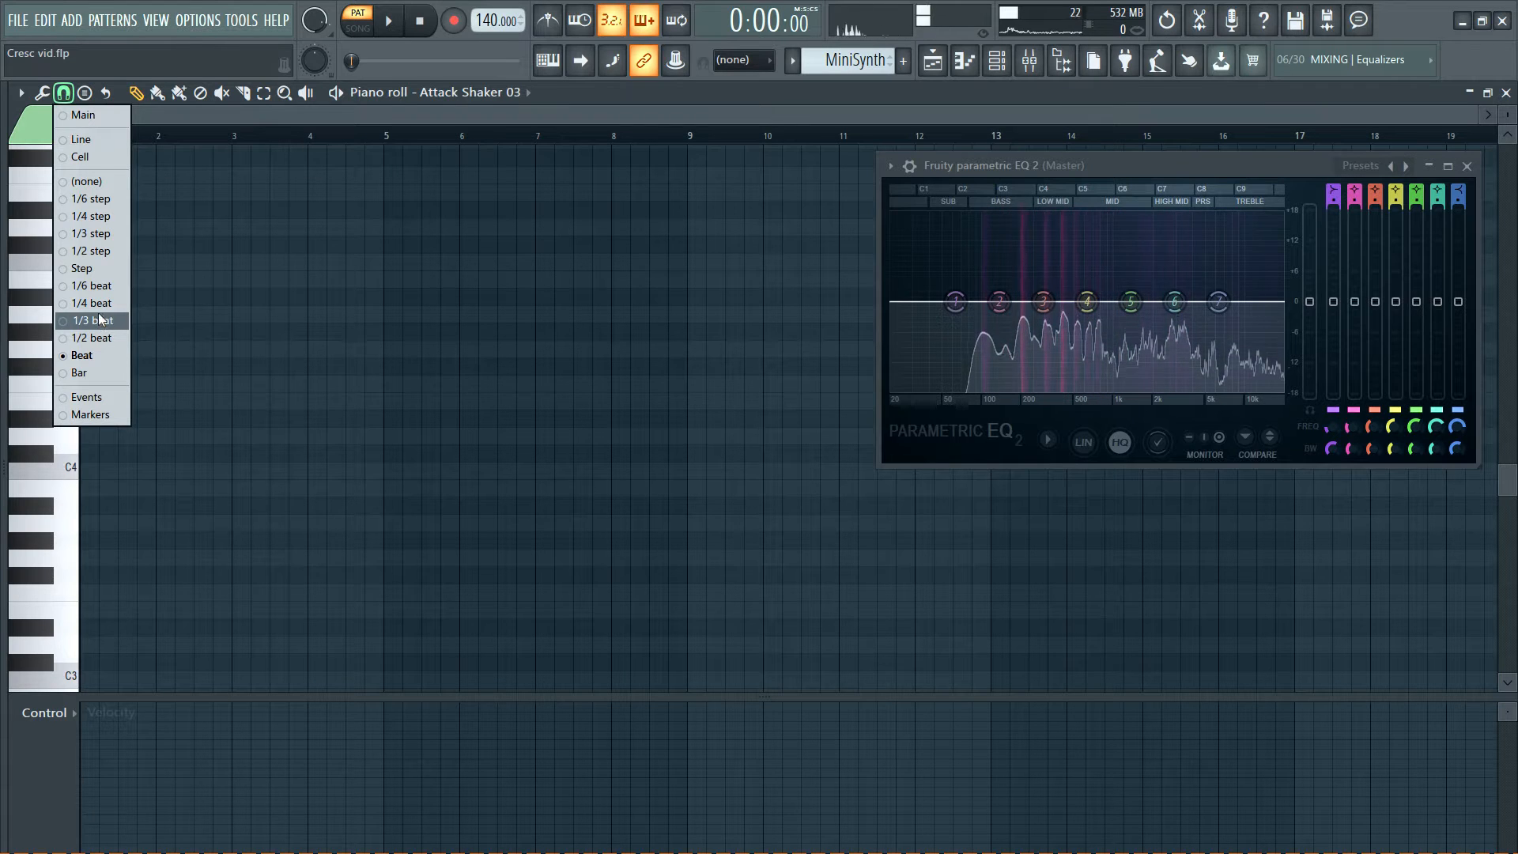
left_click(157, 292)
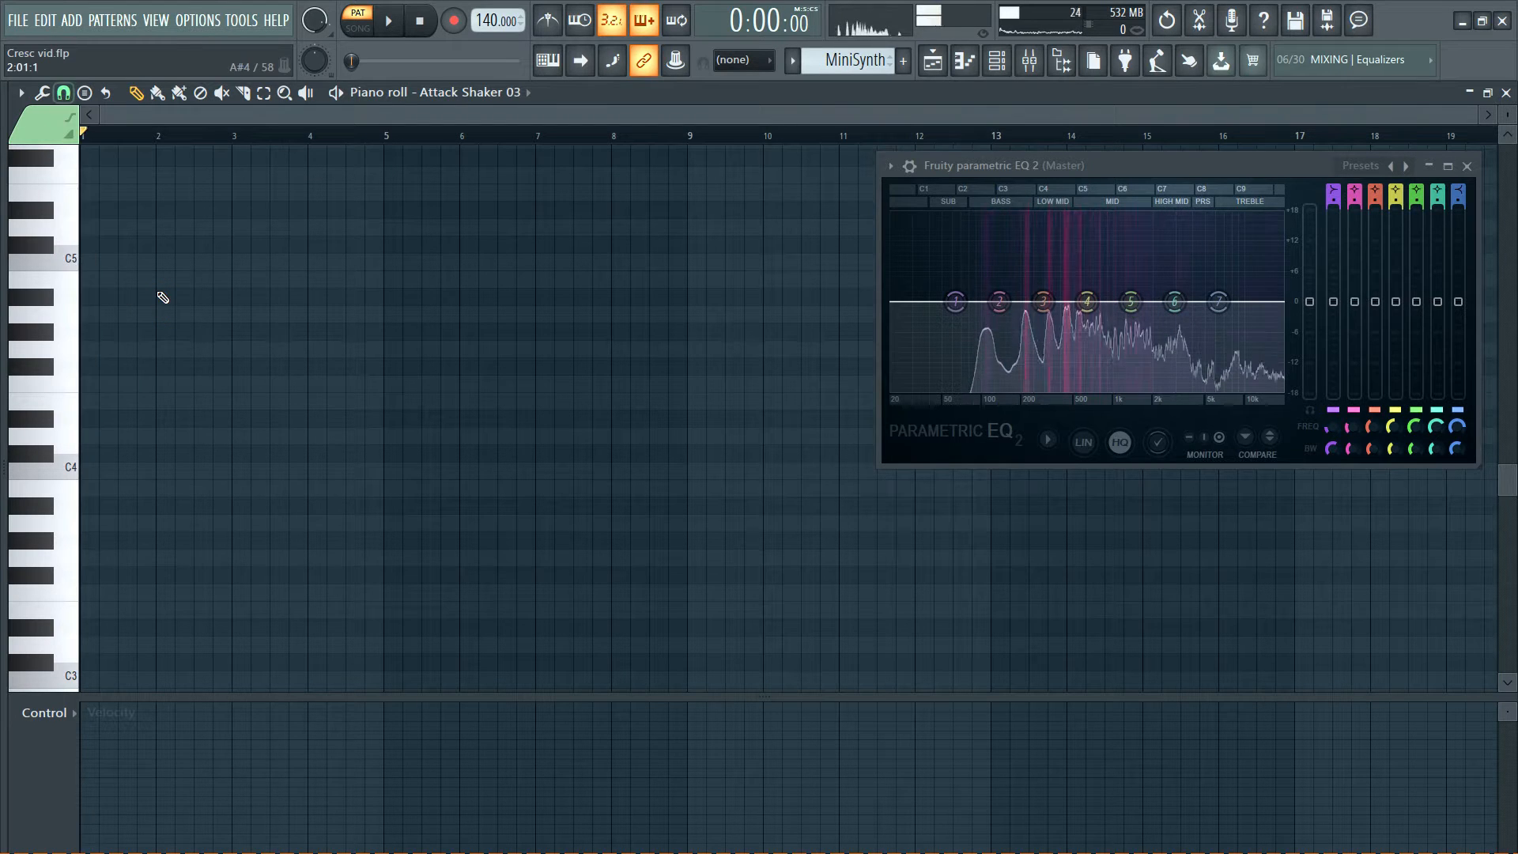
left_click(95, 478)
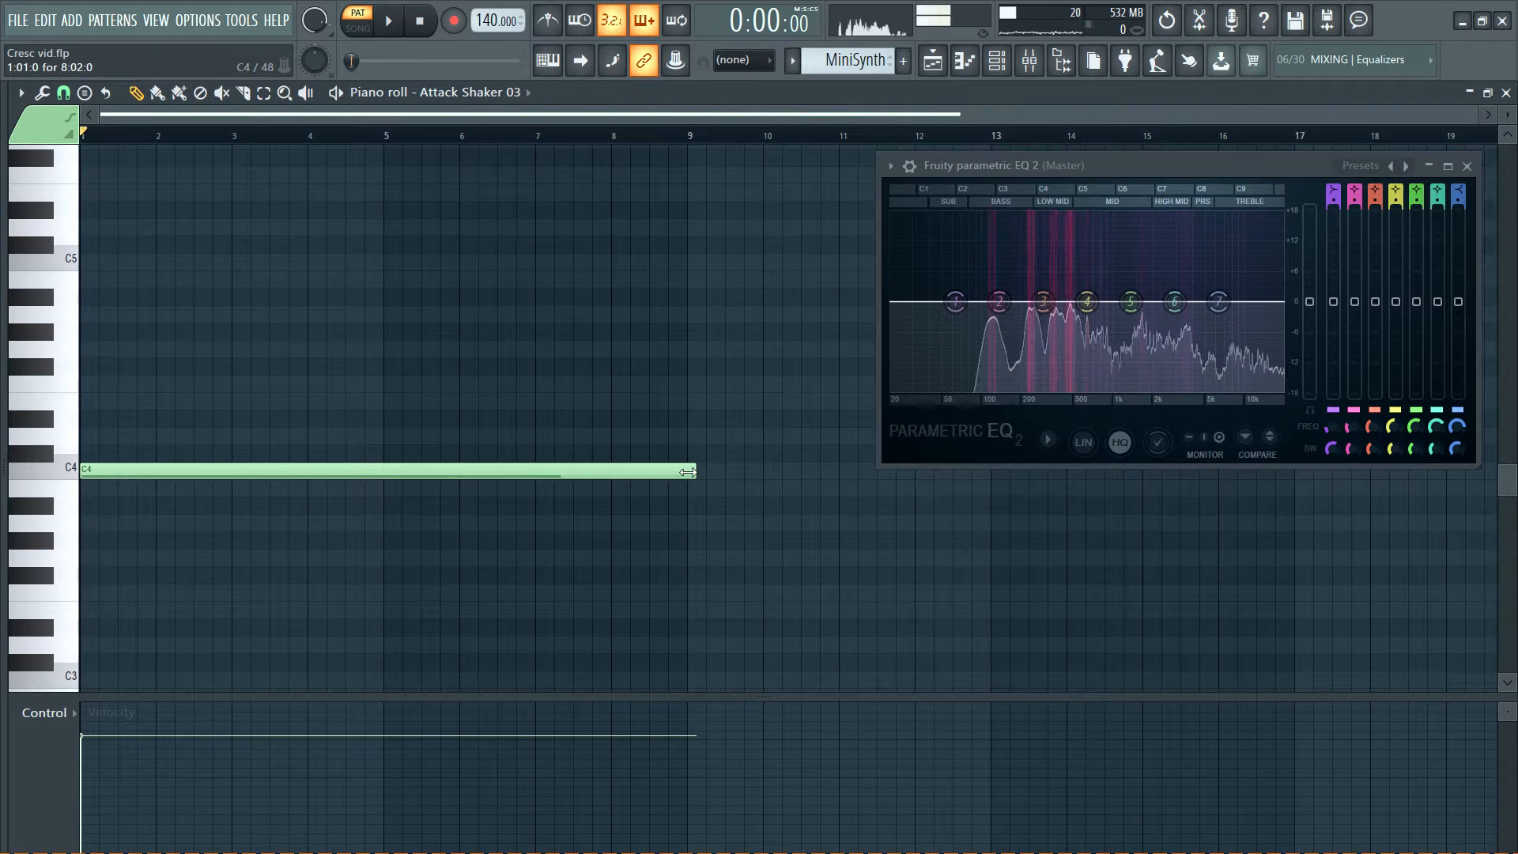
left_click_drag(693, 470, 687, 470)
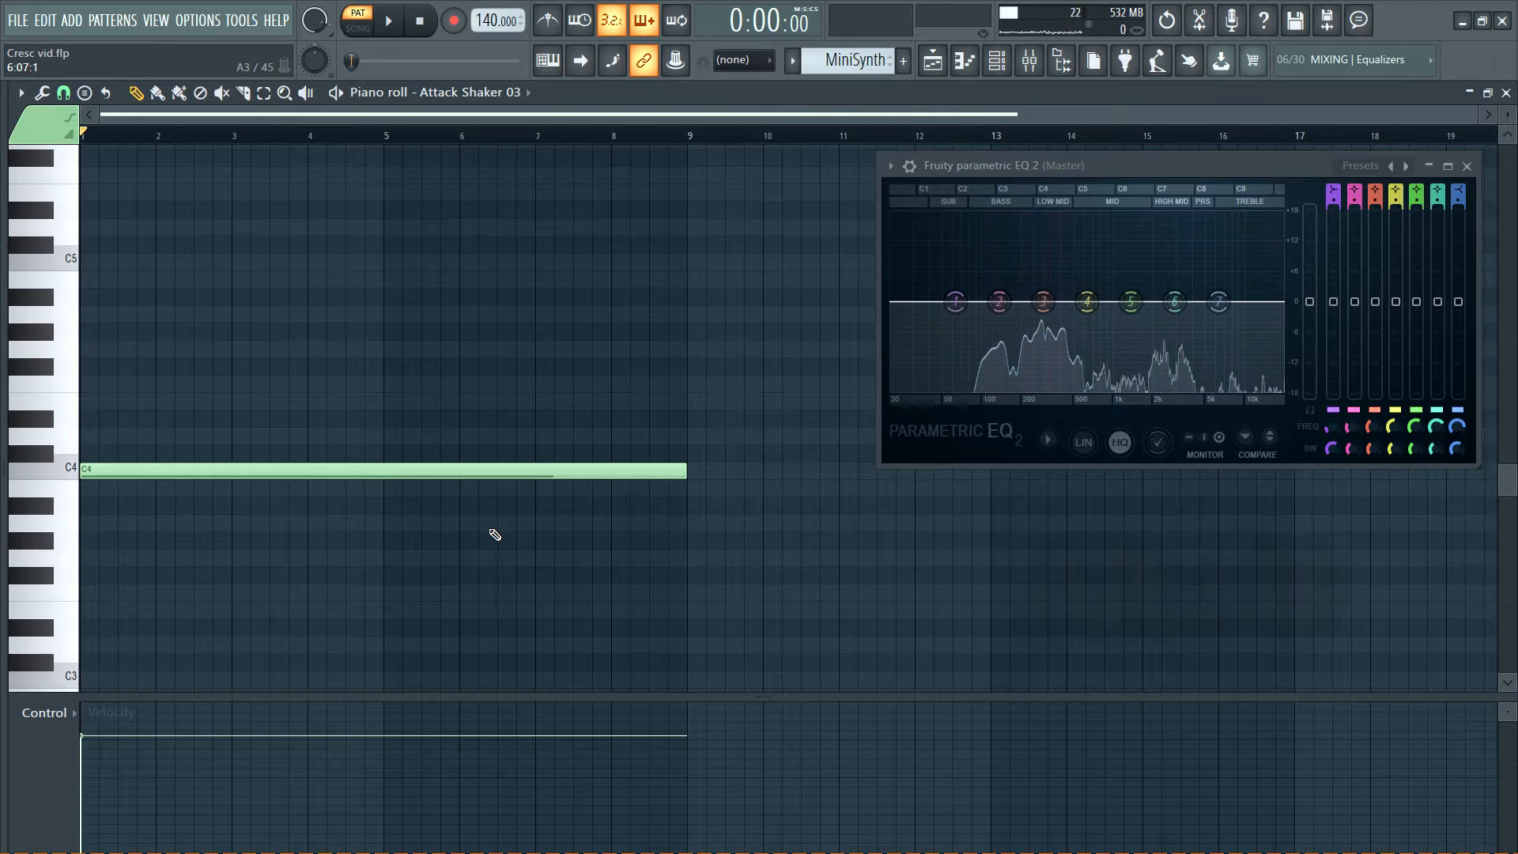
Open the Chopper on the C4 note and adjust the time multiplier to split it into eight notes per bar.
key("alt+u")
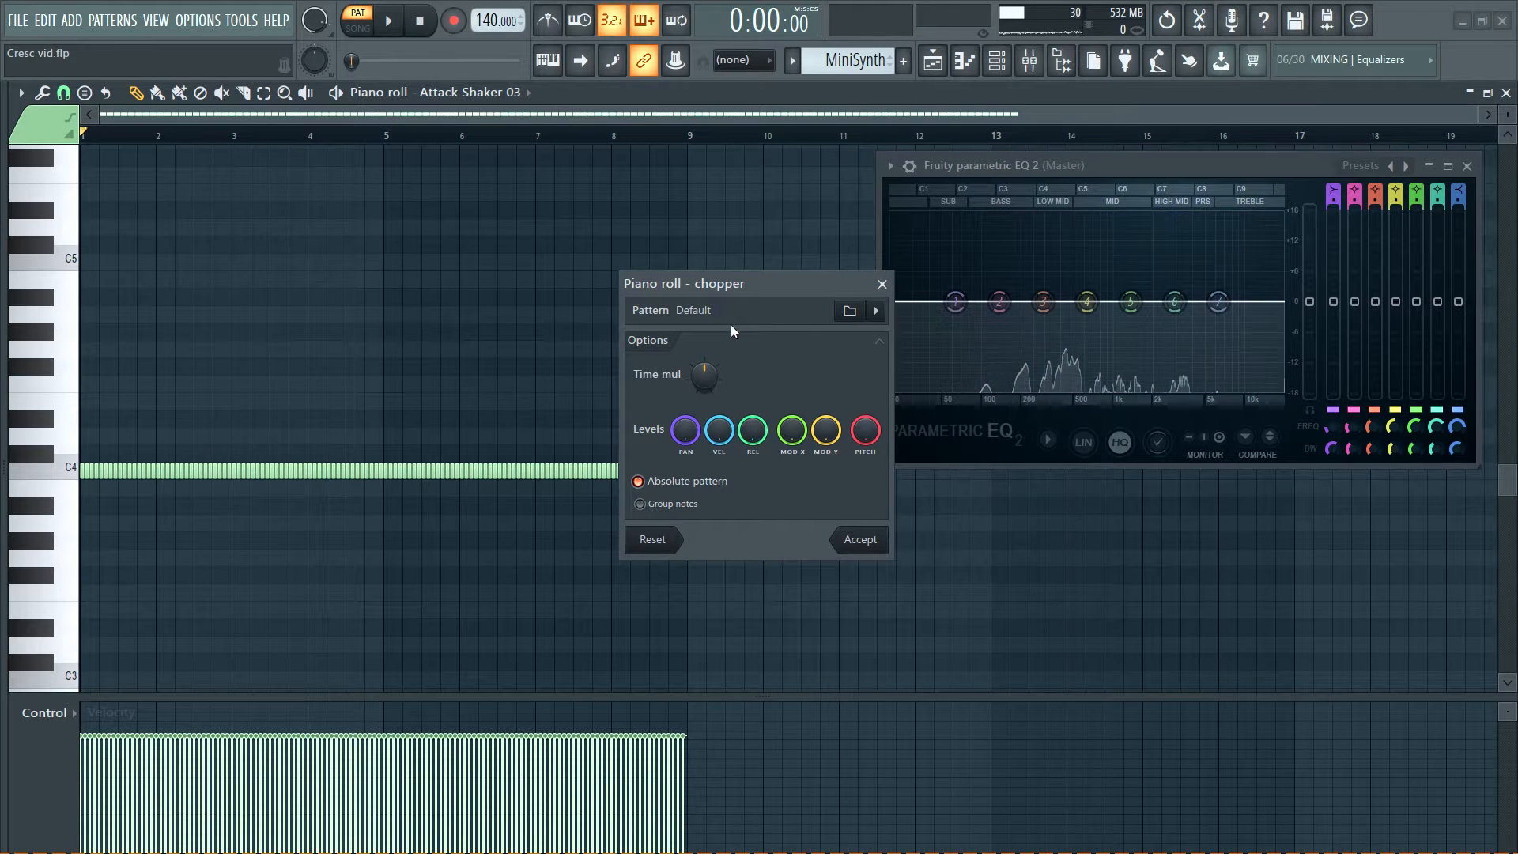
left_click_drag(744, 278, 725, 248)
mouse_move(685, 345)
left_mouse_down()
mouse_move(682, 403)
mouse_move(682, 344)
left_mouse_up()
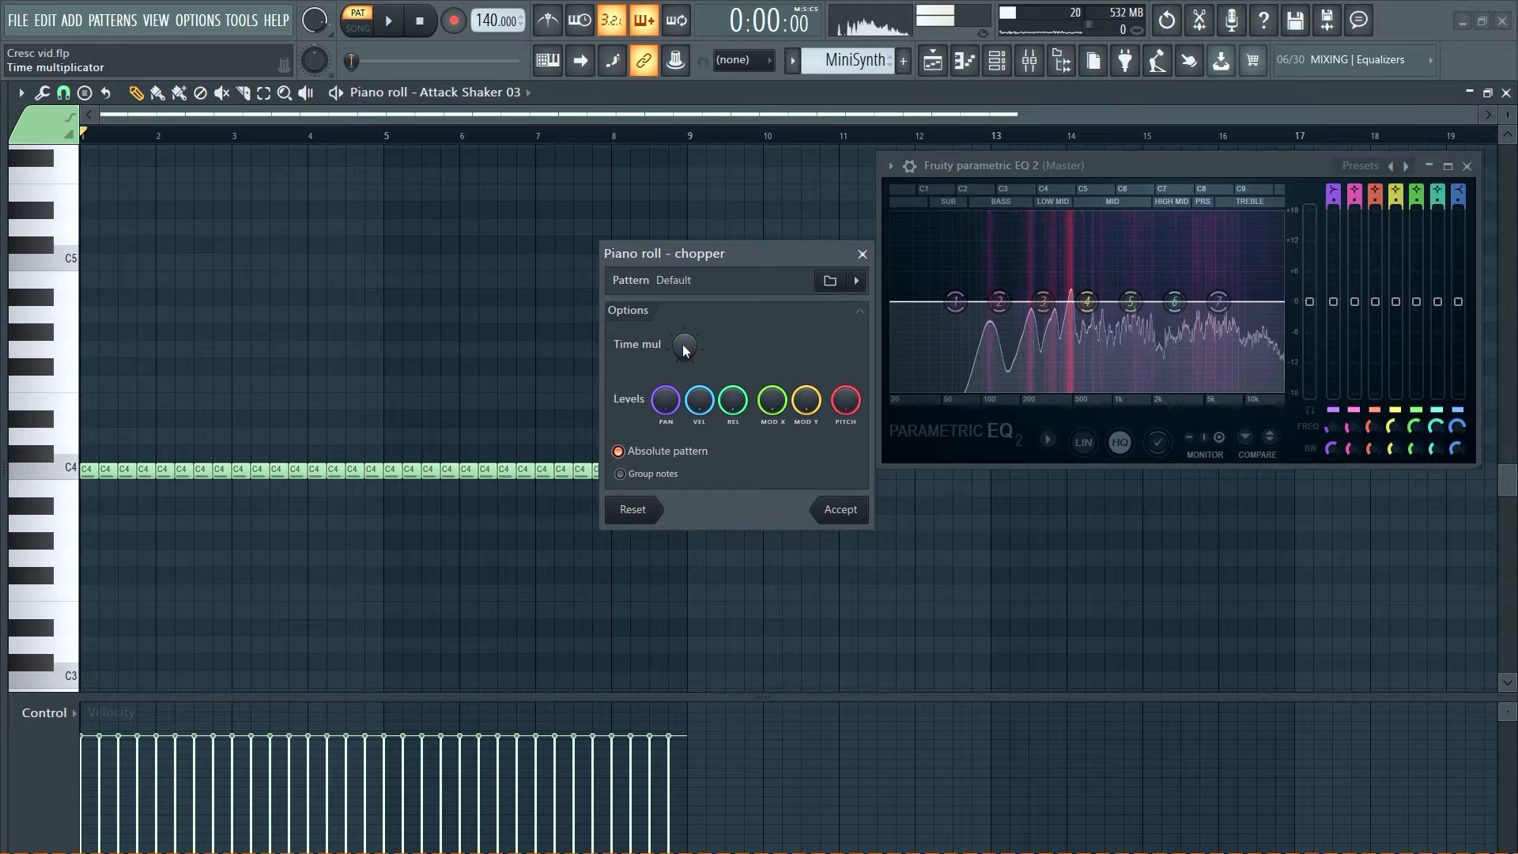
mouse_move(684, 350)
left_mouse_down()
mouse_move(685, 367)
mouse_move(684, 346)
left_mouse_up()
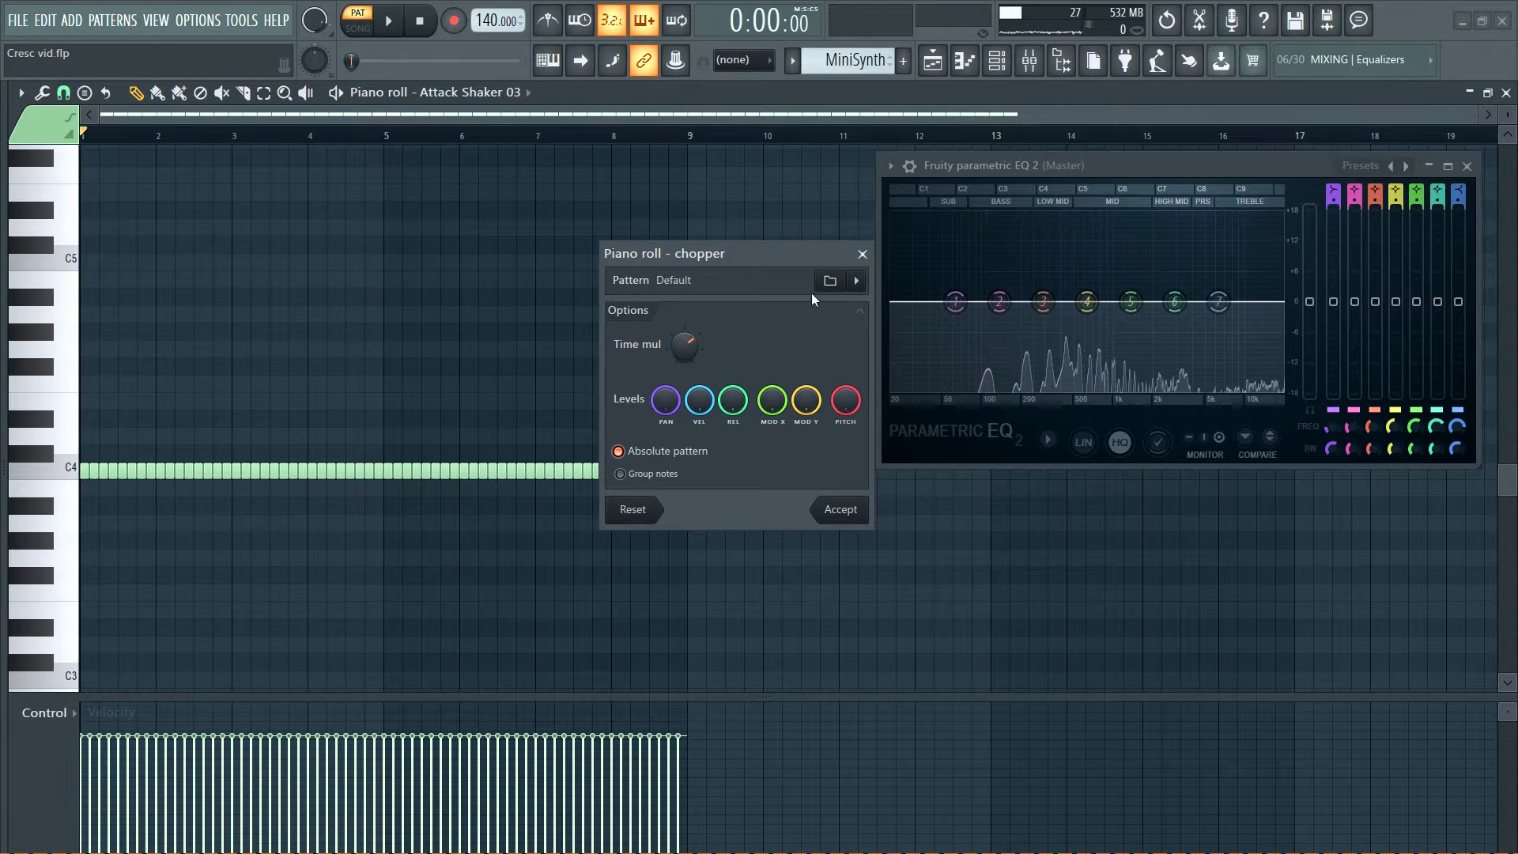
Browse the Chopper's pattern files and preset list, leaving the Default pattern selected.
left_click(829, 281)
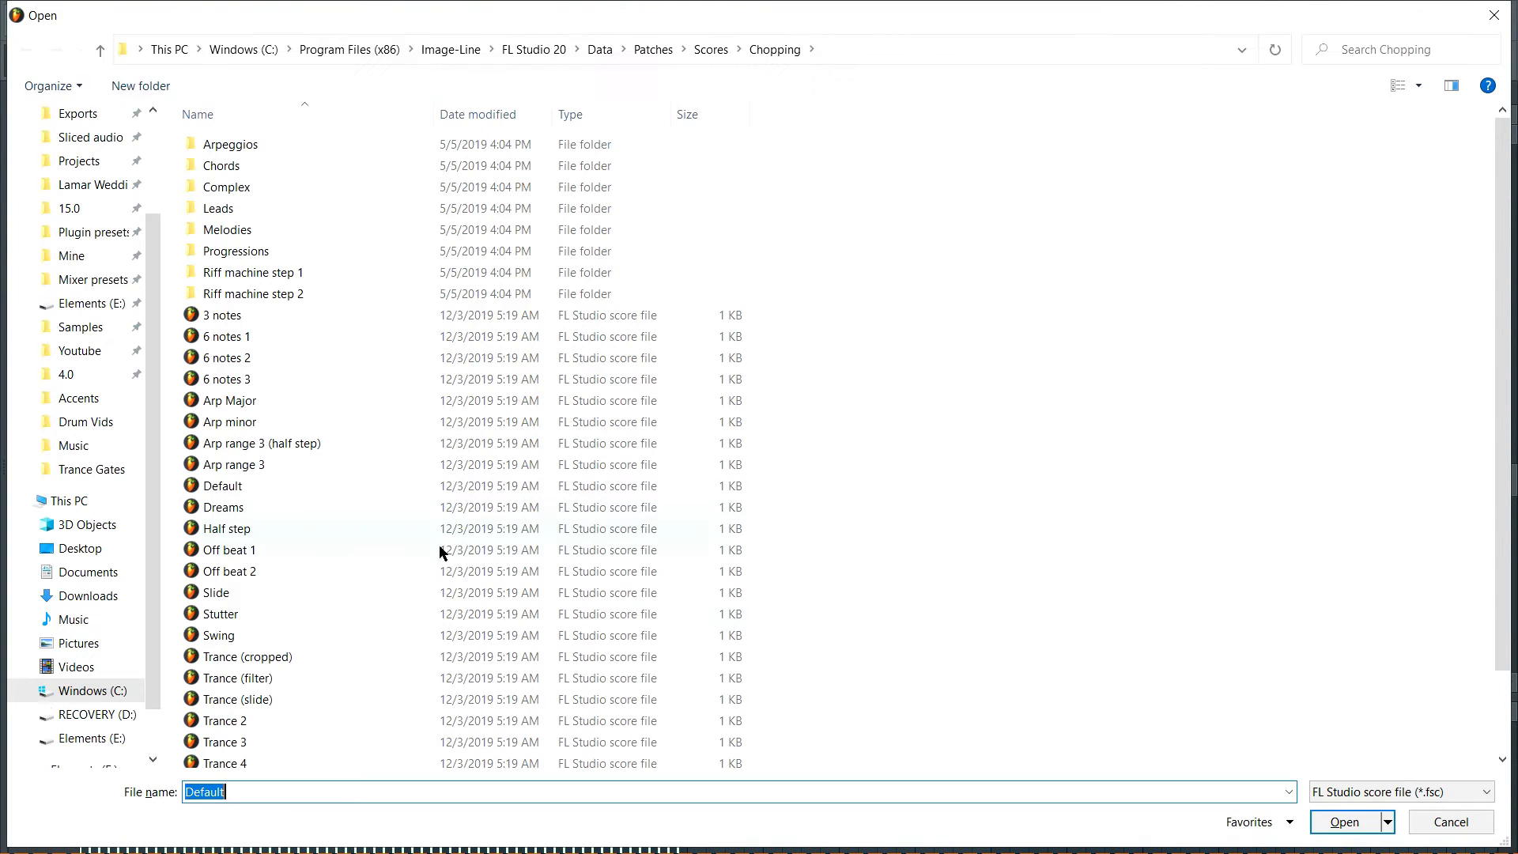
scroll(384, 442, "down", 1)
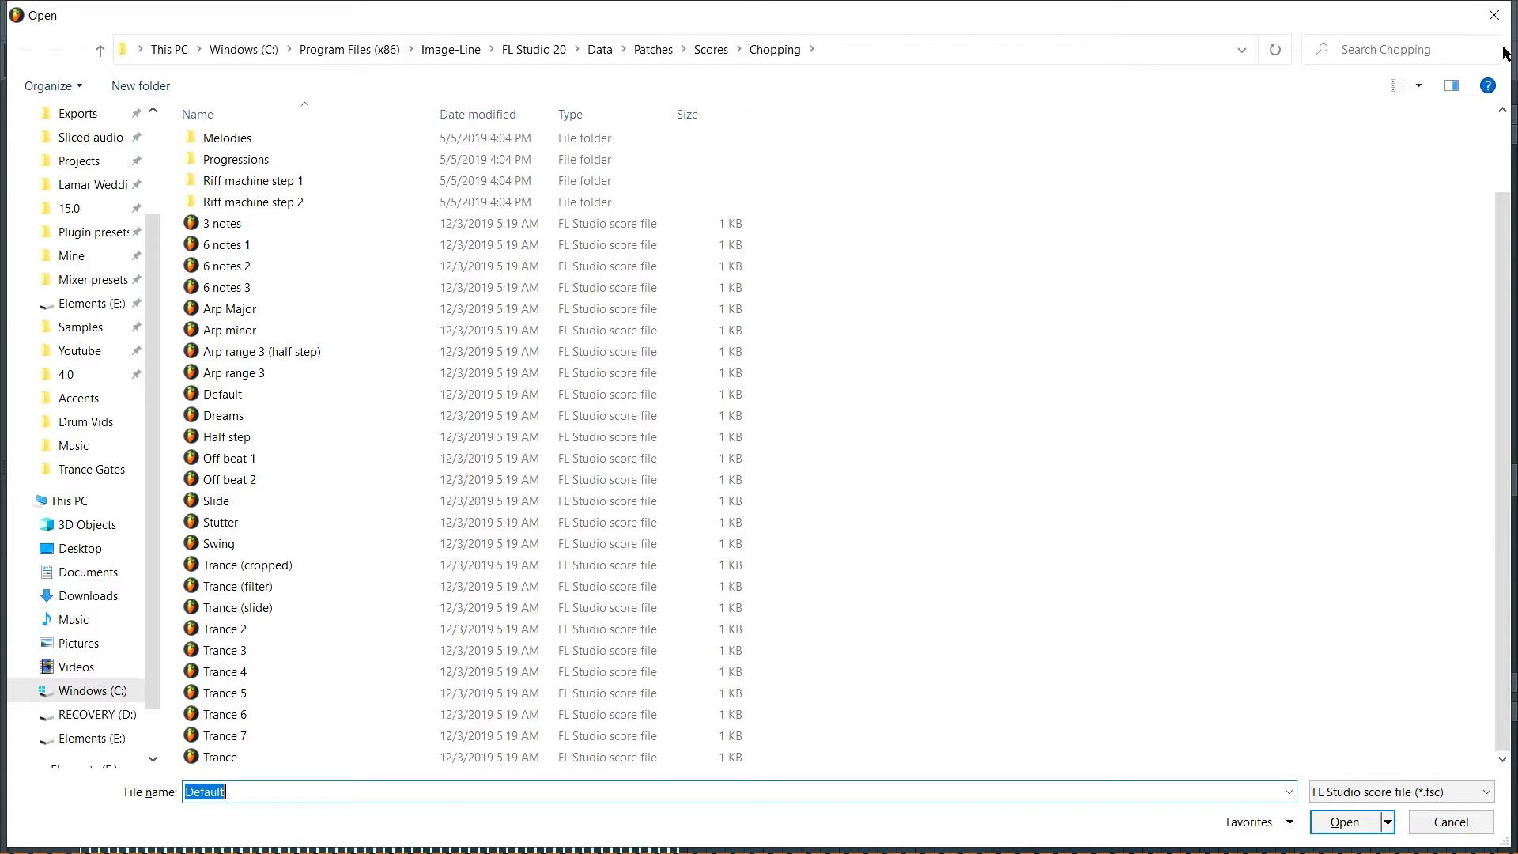
left_click(1493, 15)
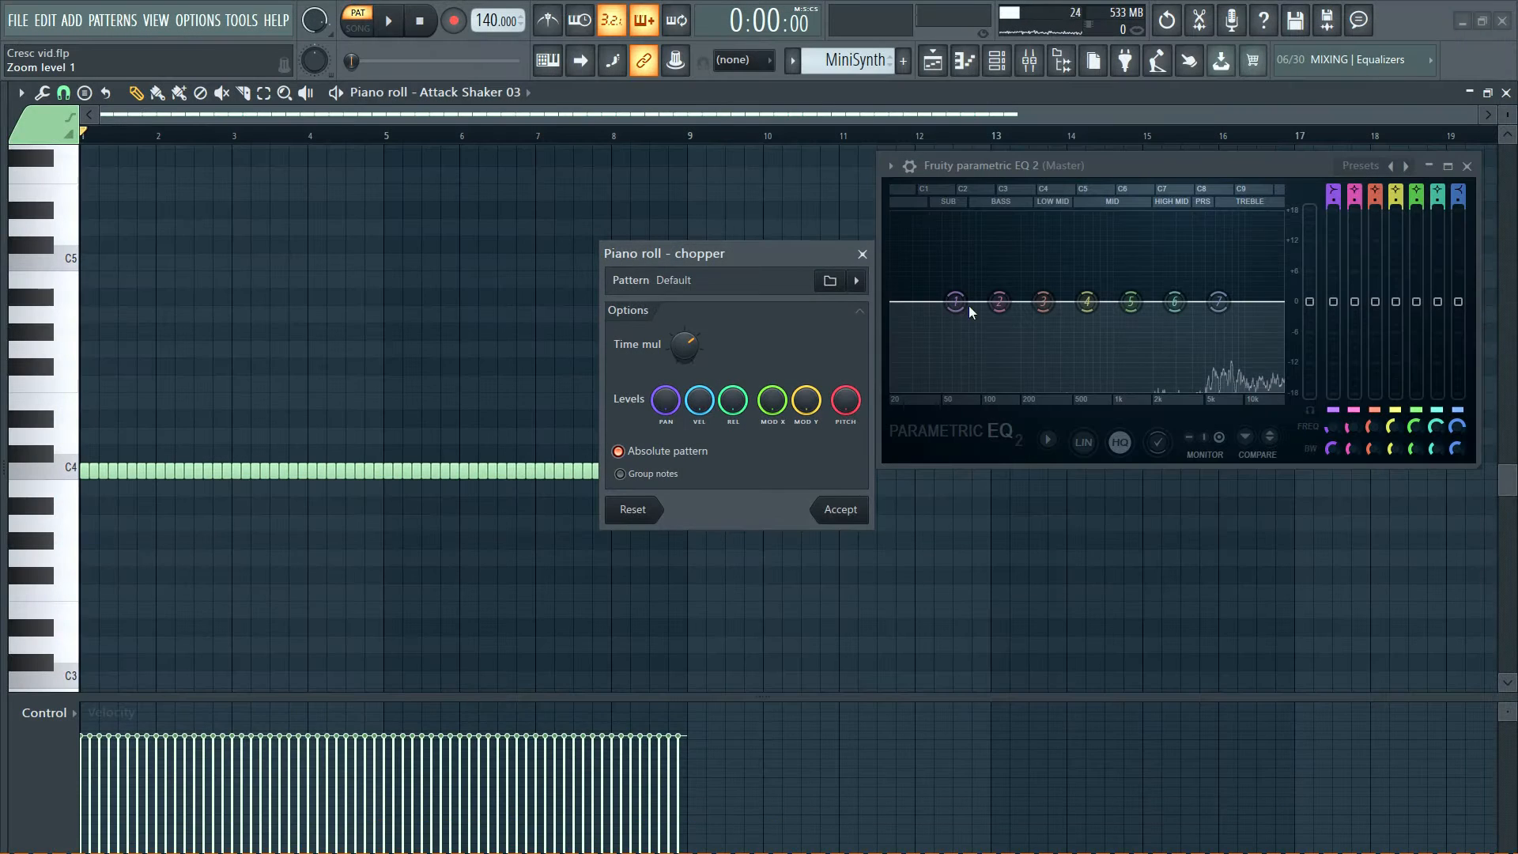
left_click(854, 281)
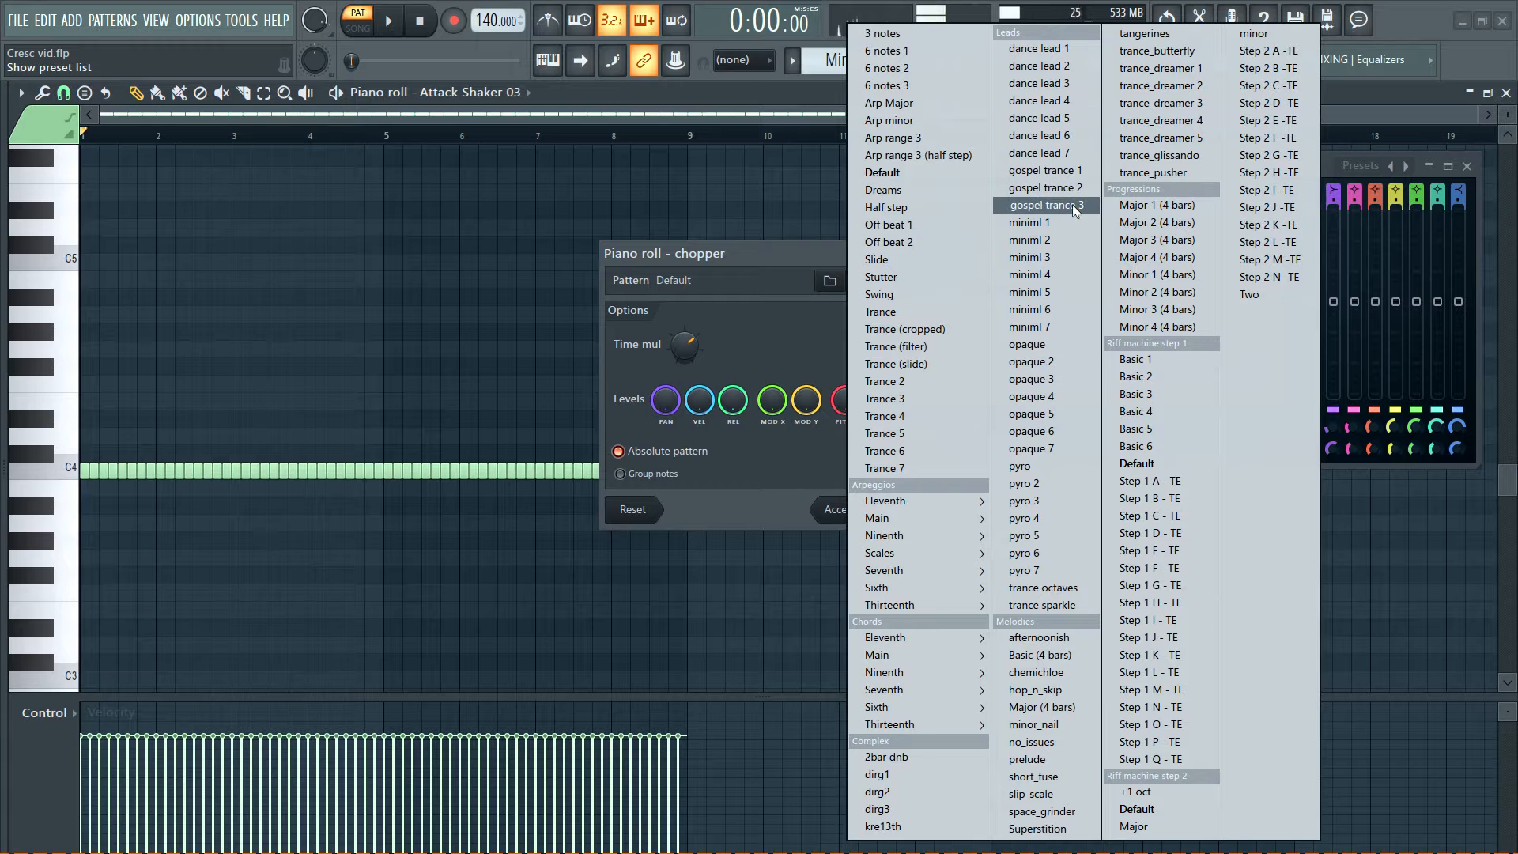
left_click(774, 267)
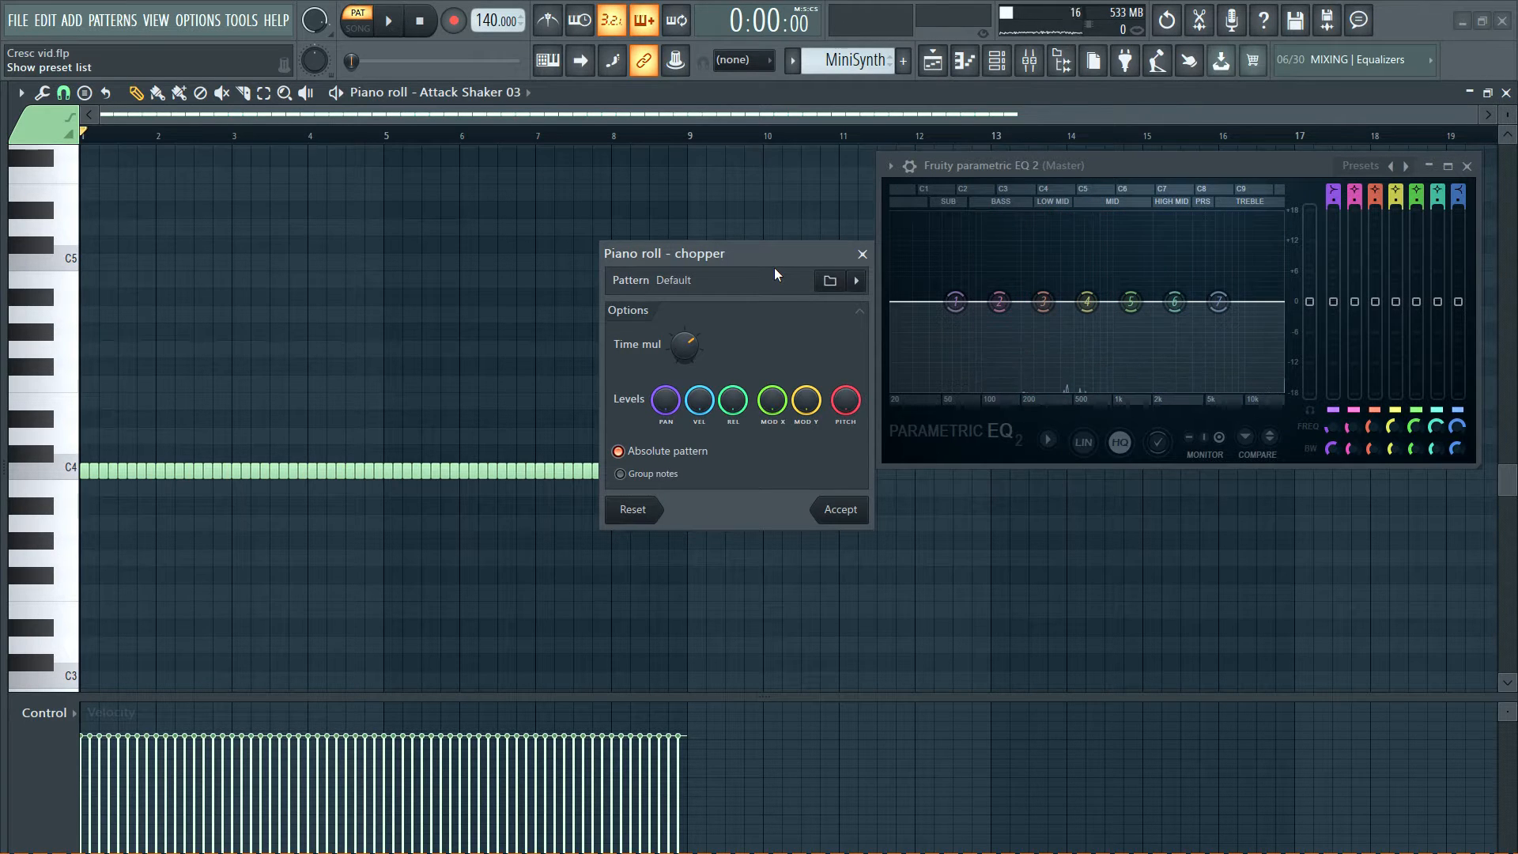
Accept the chop with the Default pattern and play the shaker pattern to audition it.
left_click(839, 509)
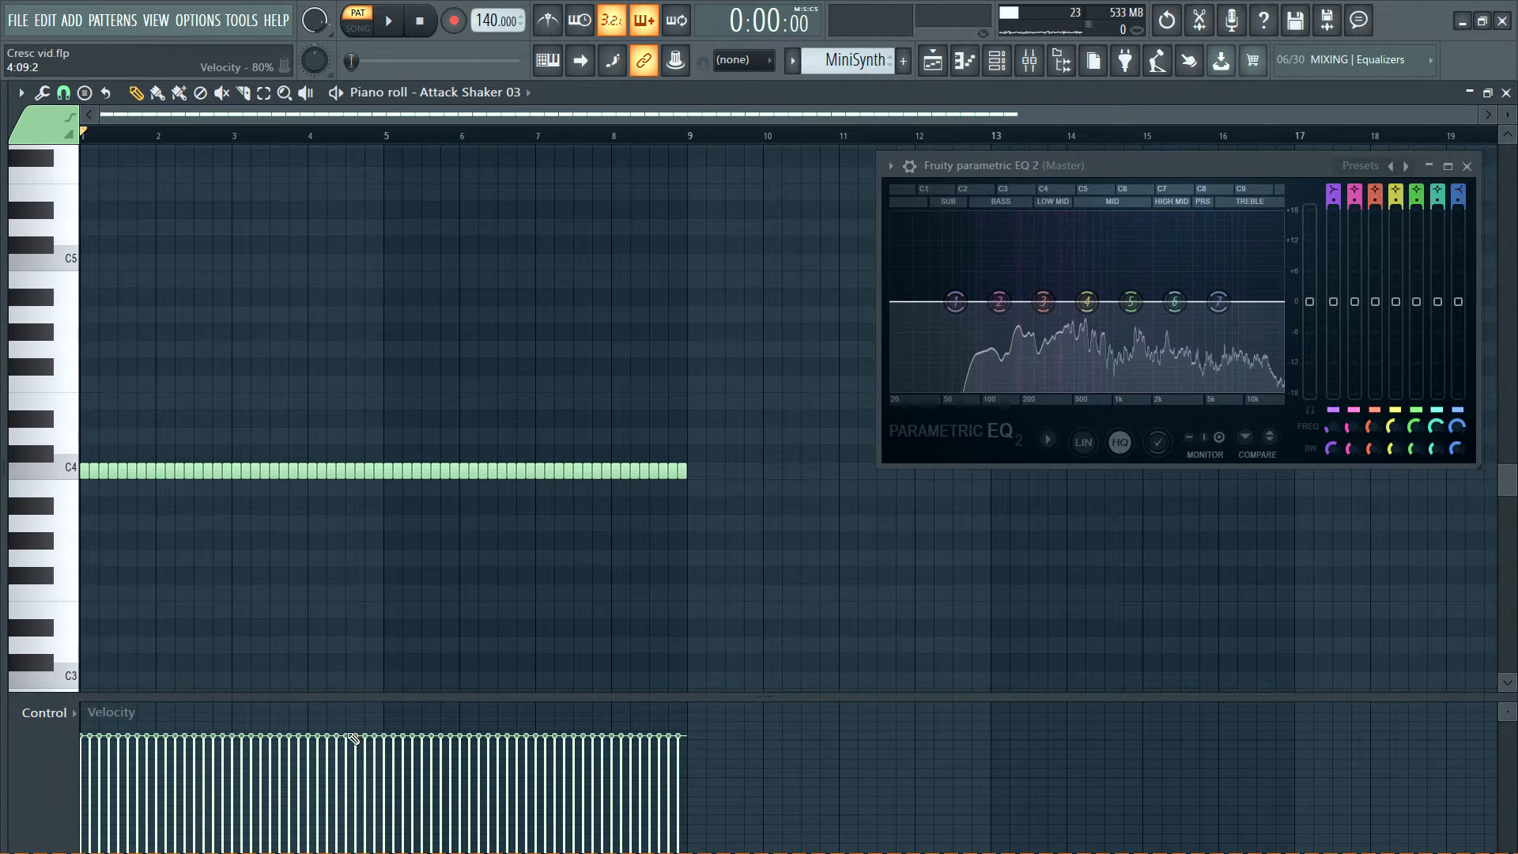
key("space")
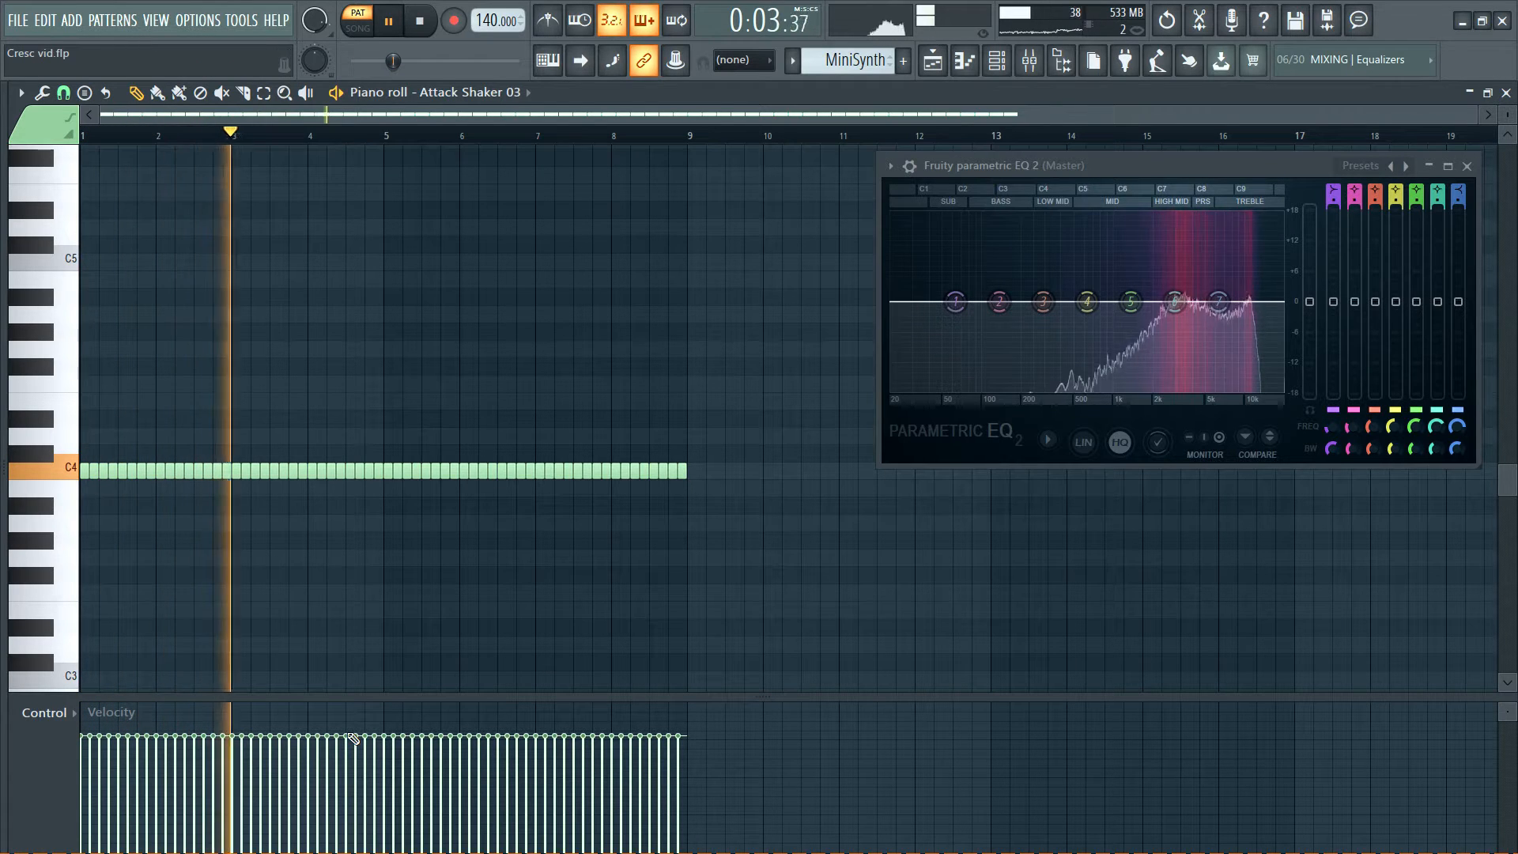
key("space")
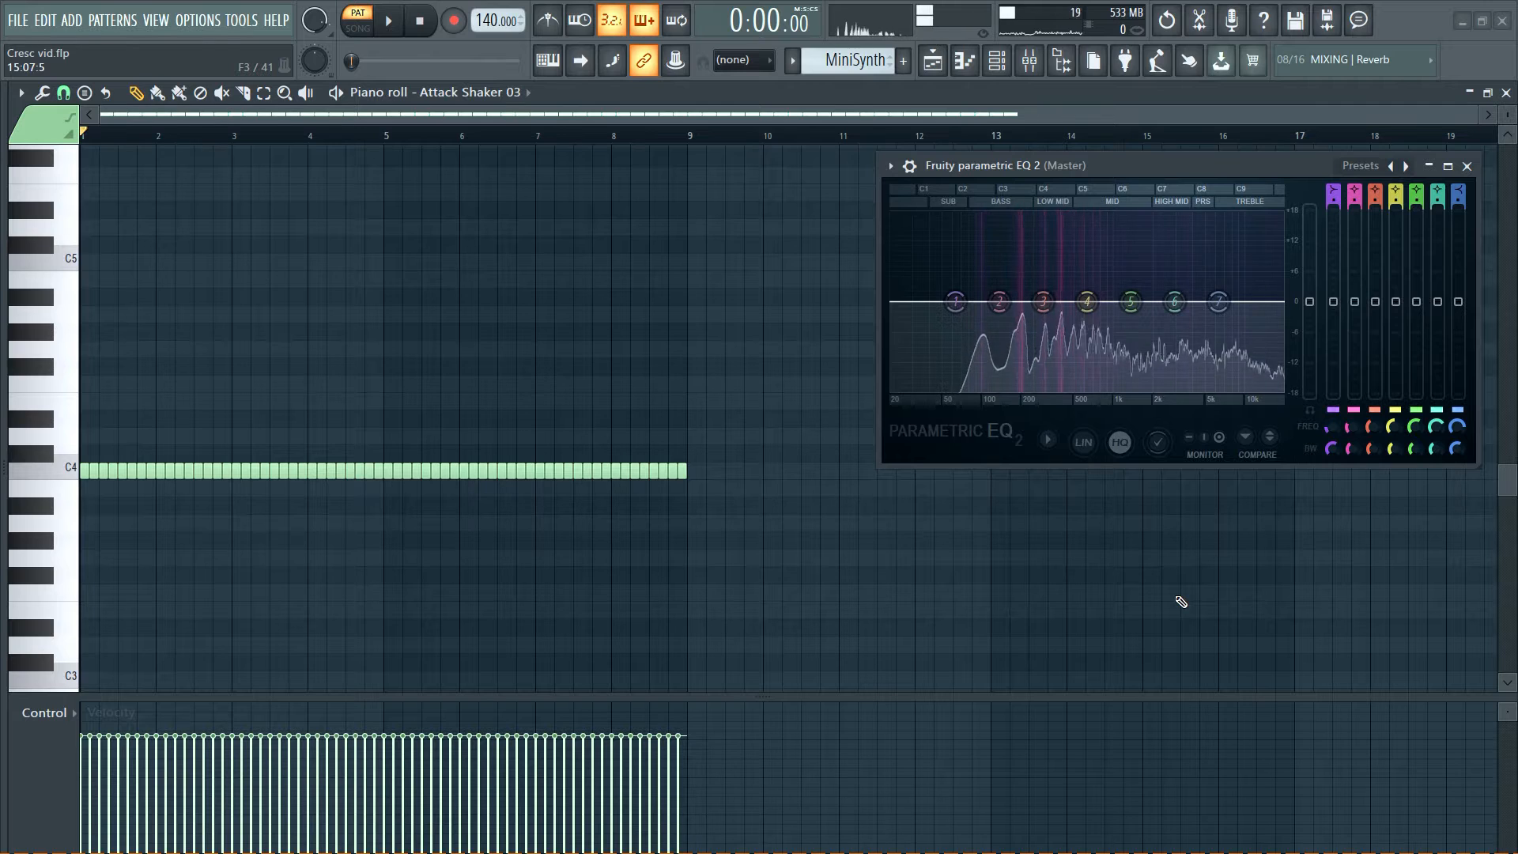
Chop the C4 notes more finely, into sixteen notes per bar.
key("alt+u")
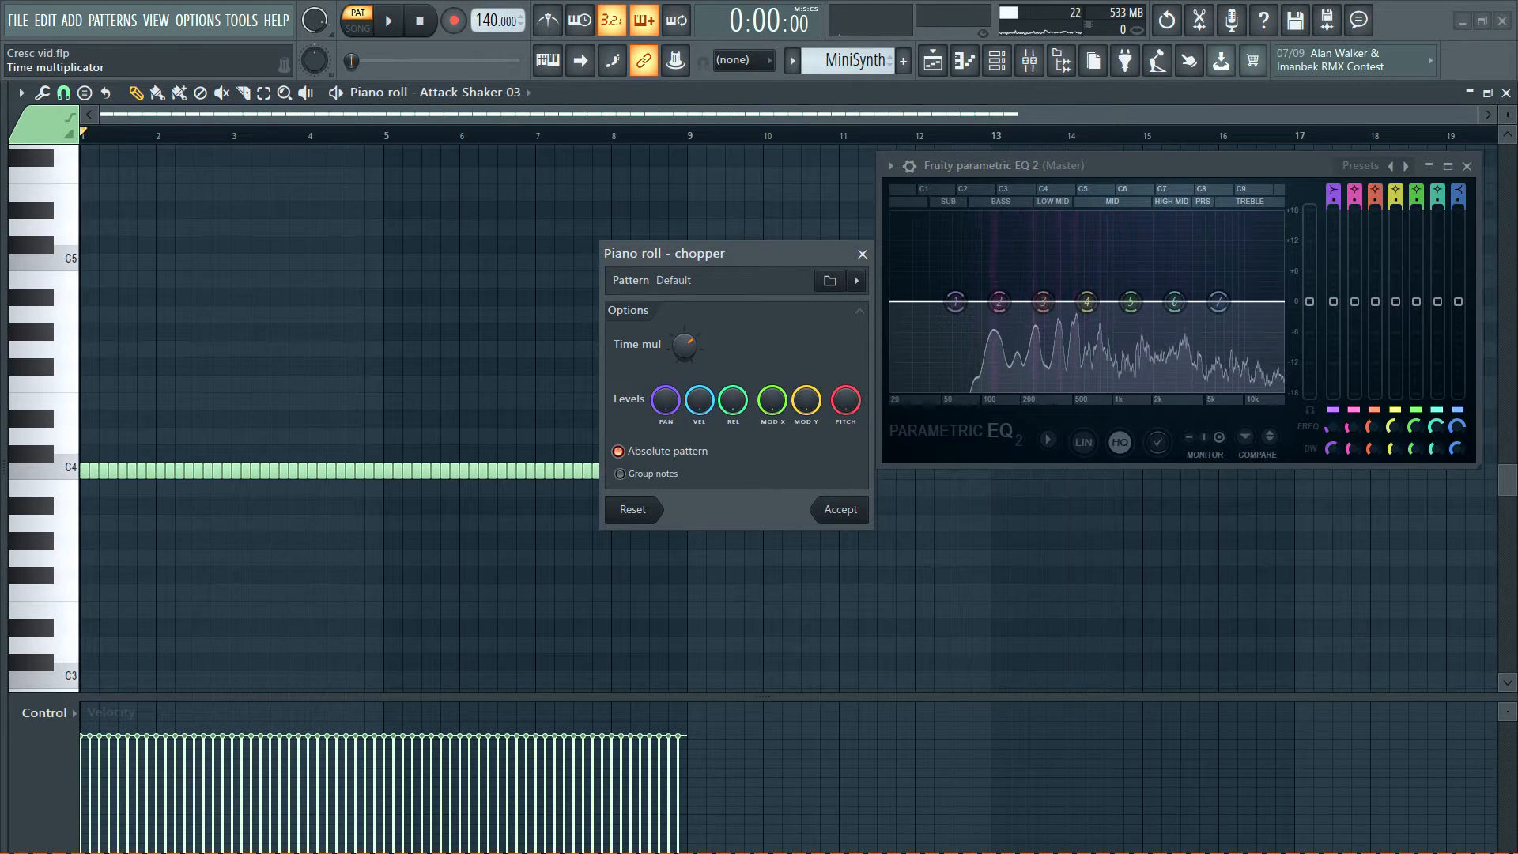
left_click(838, 509)
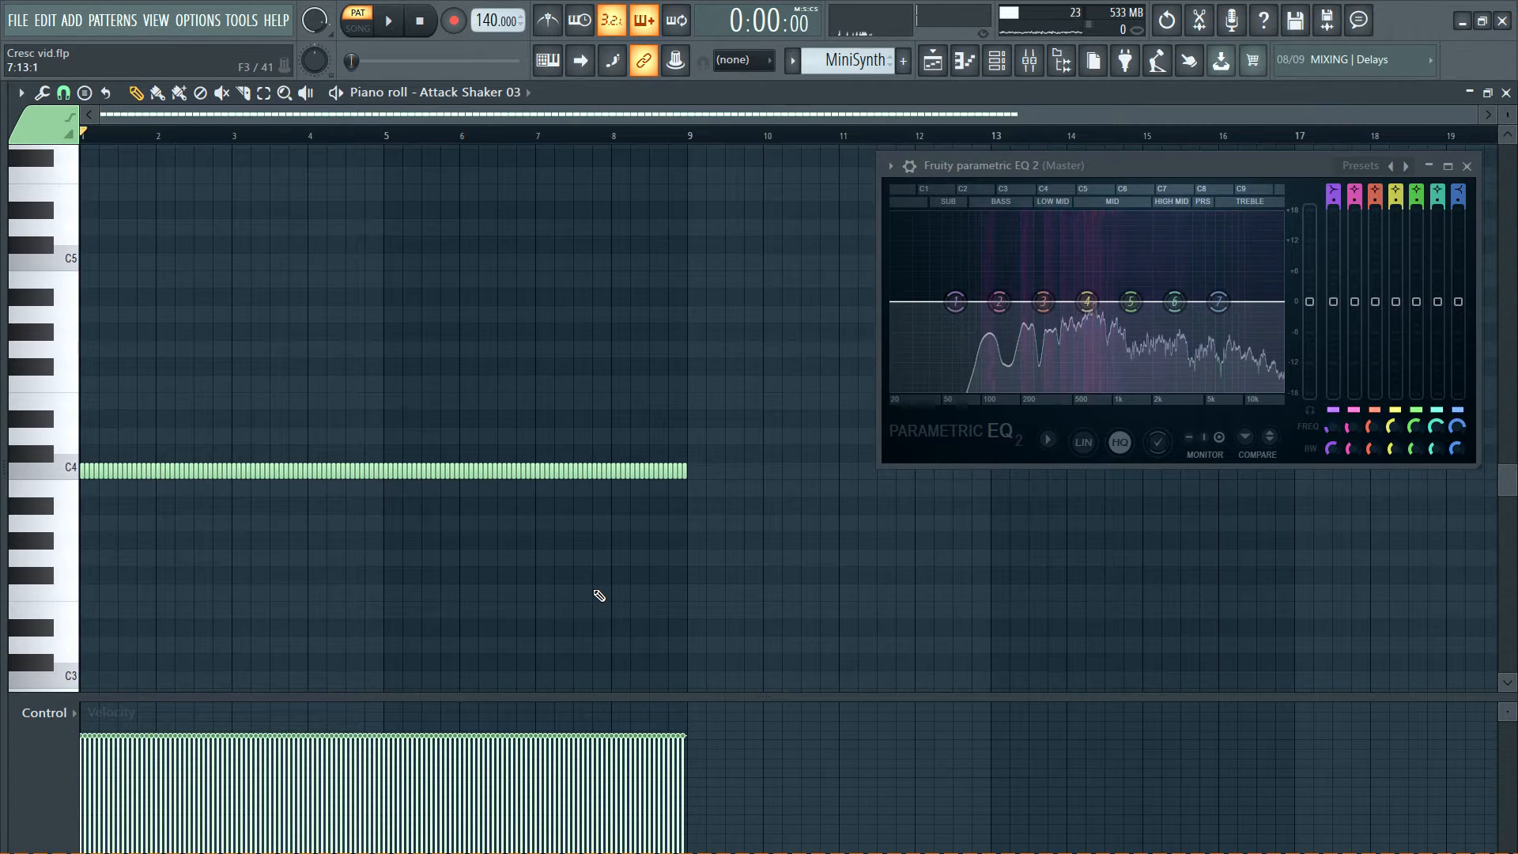
Open the Randomizer, try the velocity level, reset it, and set it to a moderate negative amount.
key("alt+r")
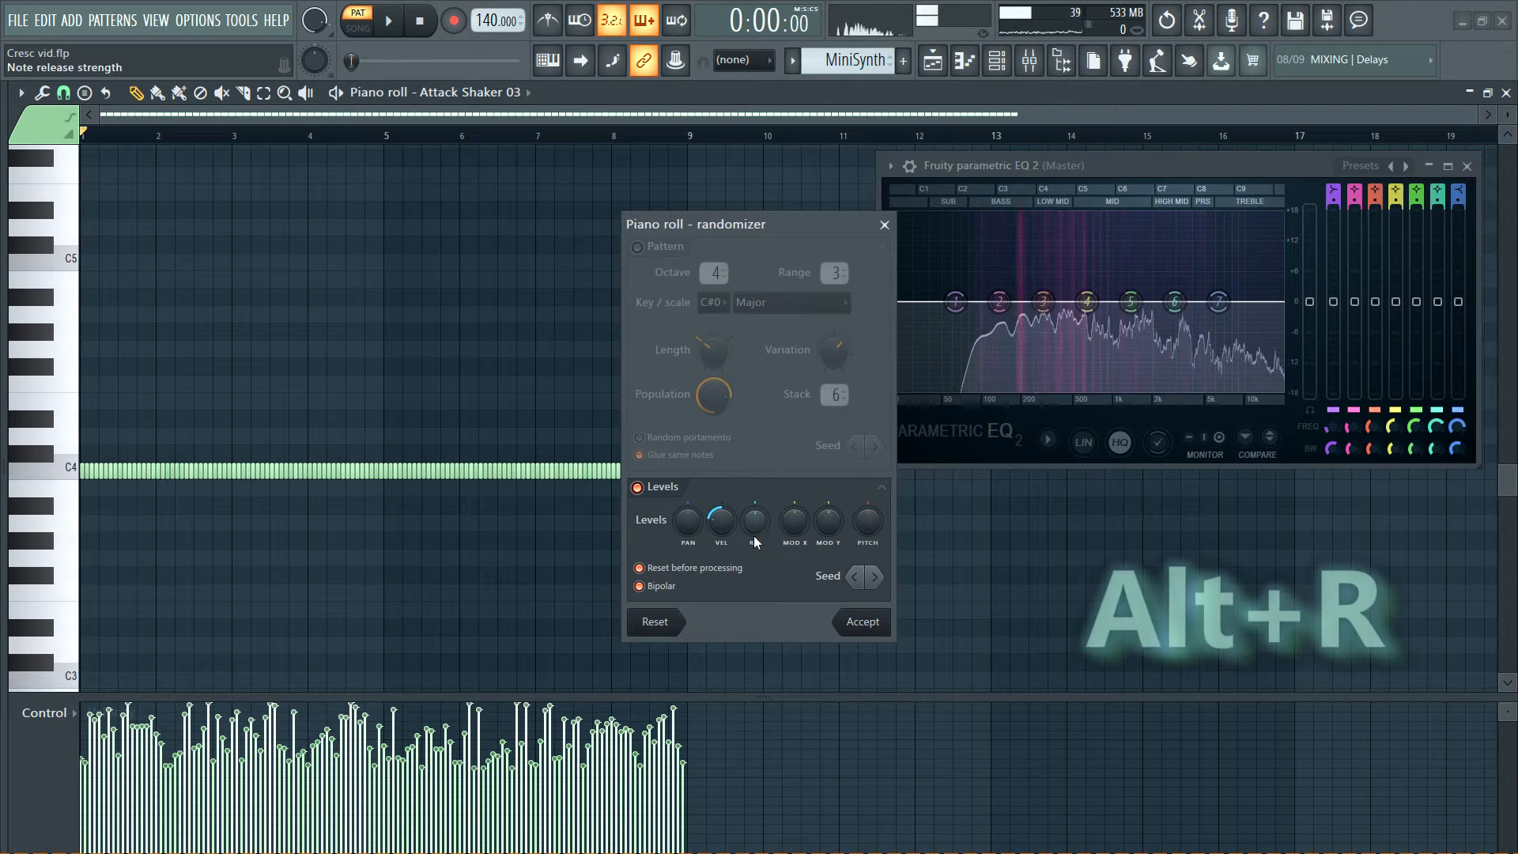
left_click_drag(718, 522, 717, 492)
left_click(718, 523, "alt")
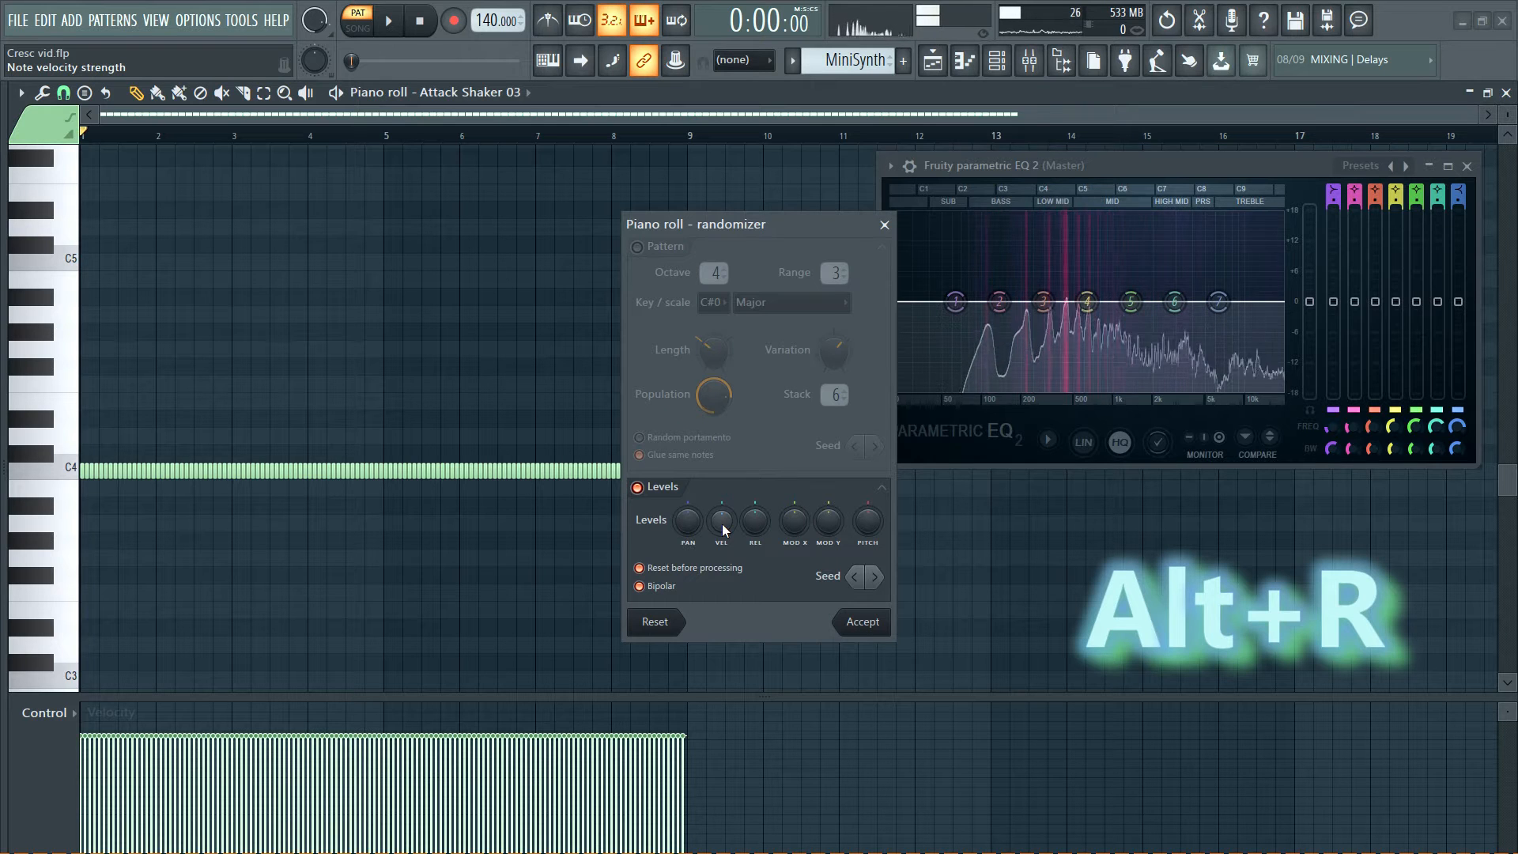
mouse_move(722, 523)
left_mouse_down()
mouse_move(722, 539)
mouse_move(723, 506)
mouse_move(722, 531)
left_mouse_up()
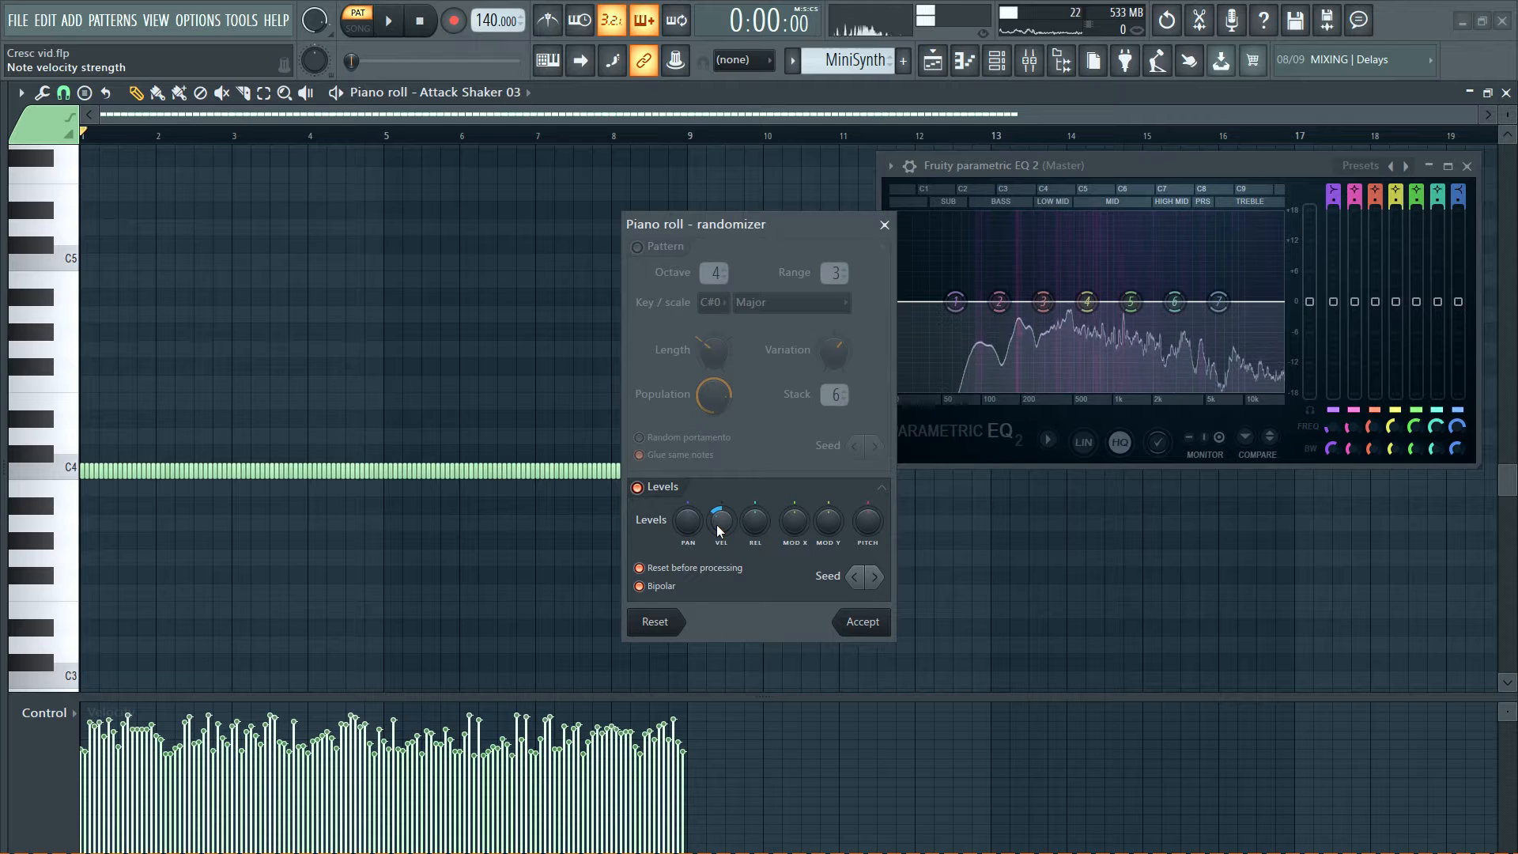
Try the velocity level with Bipolar off, then re-enable Bipolar and apply the velocity randomization.
double_click(641, 584)
mouse_move(735, 531)
left_mouse_down()
mouse_move(735, 570)
mouse_move(734, 556)
left_mouse_up()
left_click(639, 585)
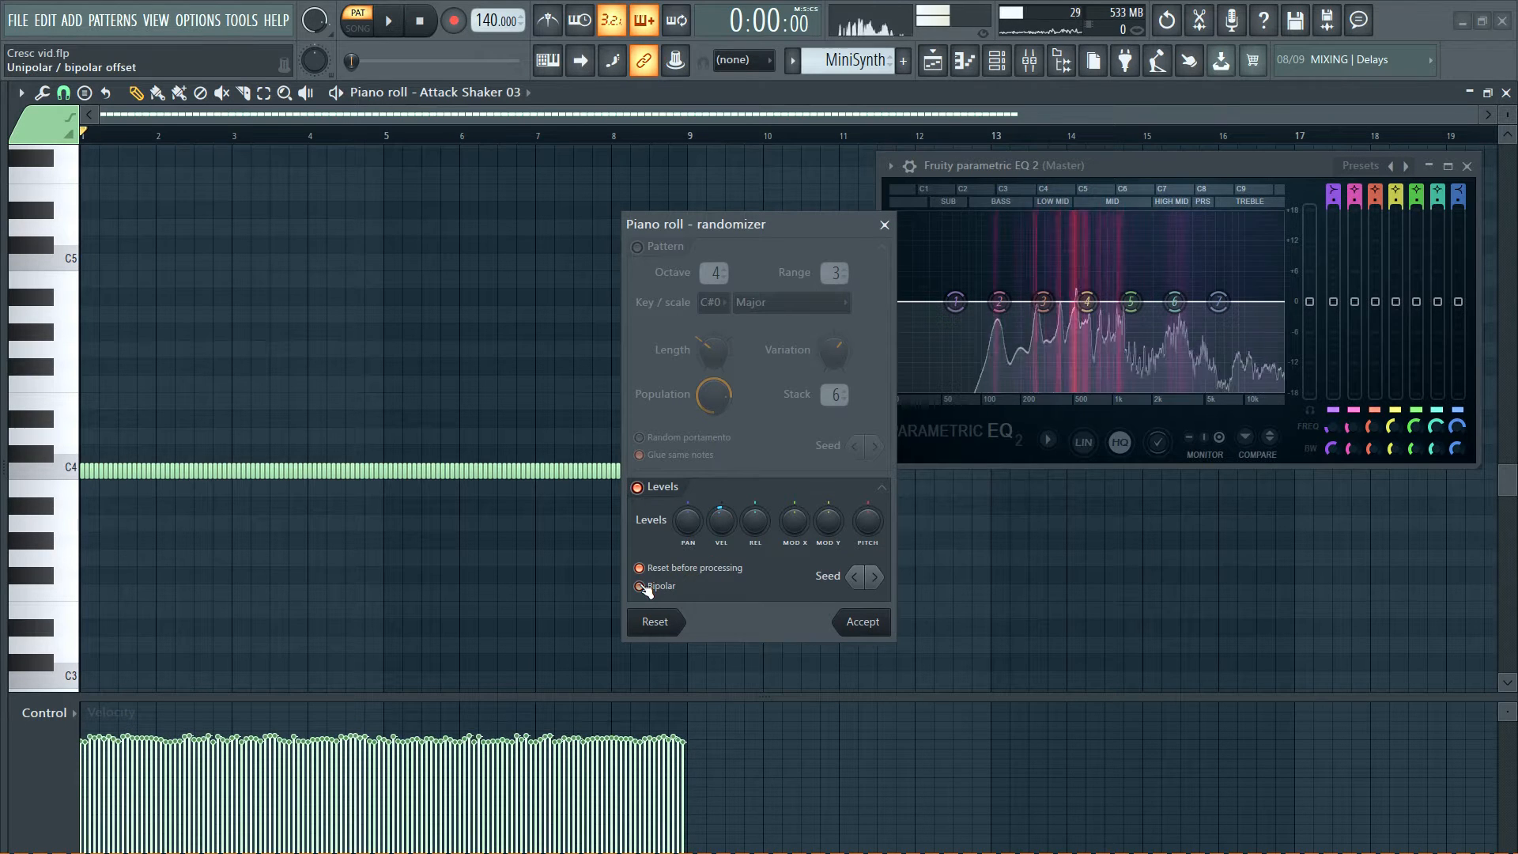
left_click_drag(720, 520, 720, 544)
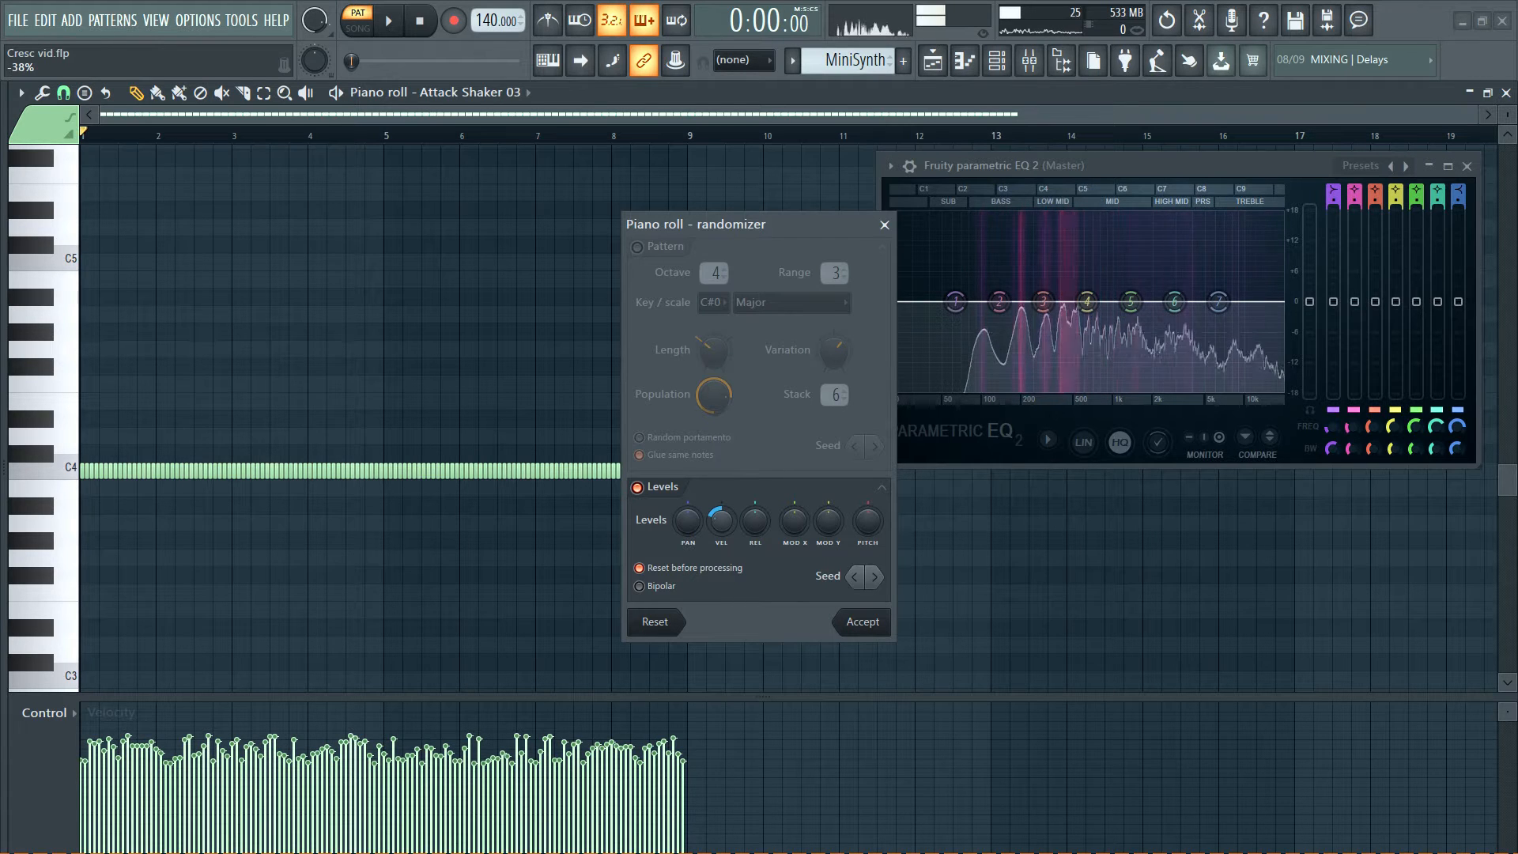
mouse_move(720, 543)
left_mouse_down()
mouse_move(720, 474)
mouse_move(720, 537)
left_mouse_up()
left_click(641, 586)
left_click(870, 628)
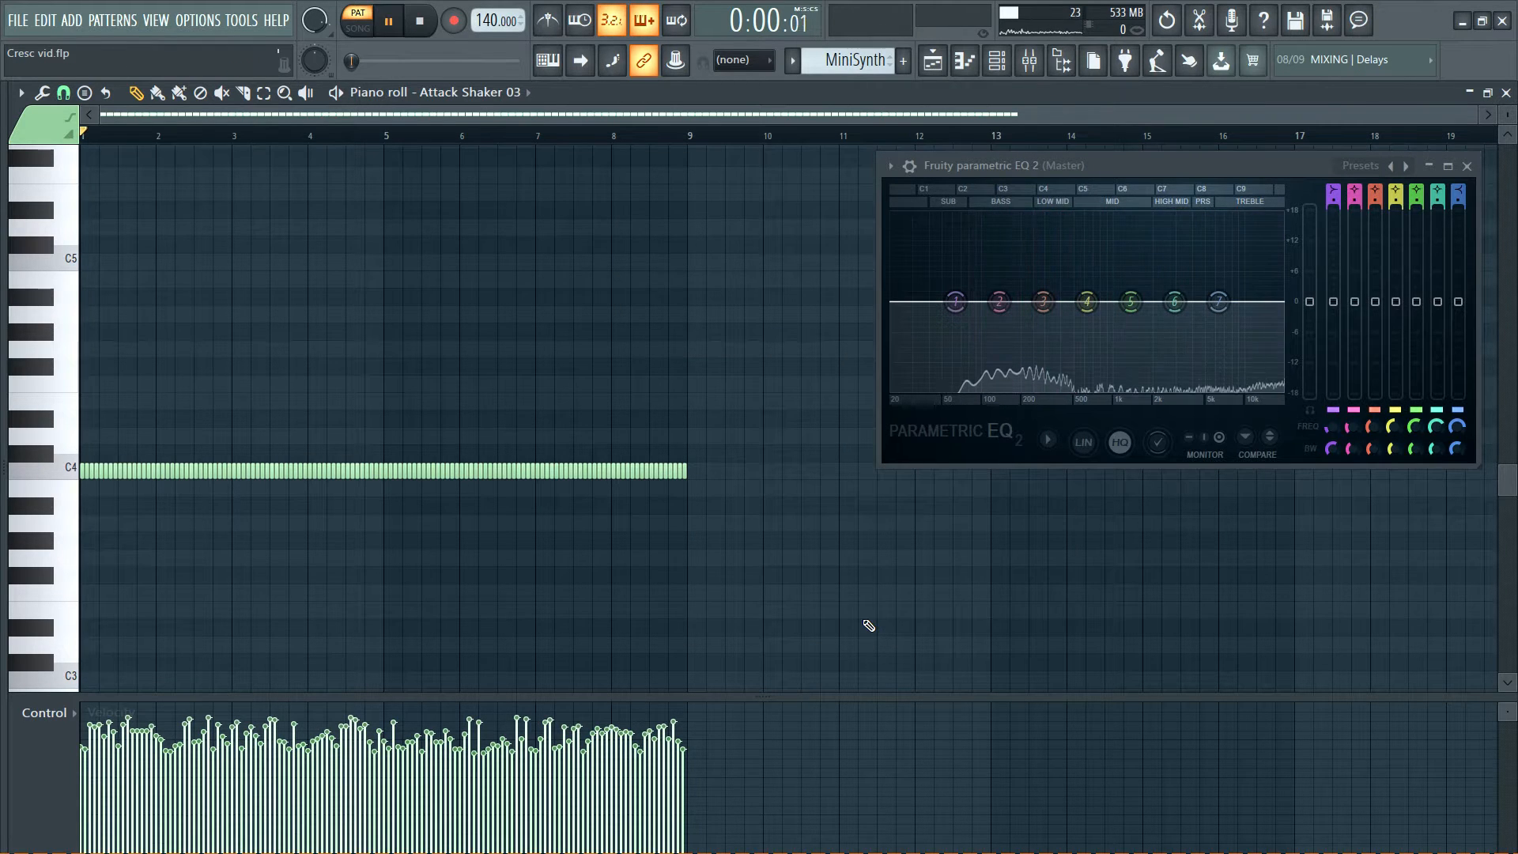
Audition the pattern, set the Randomizer's velocity level to -36% with Bipolar on, apply it, and stop playback.
key("space")
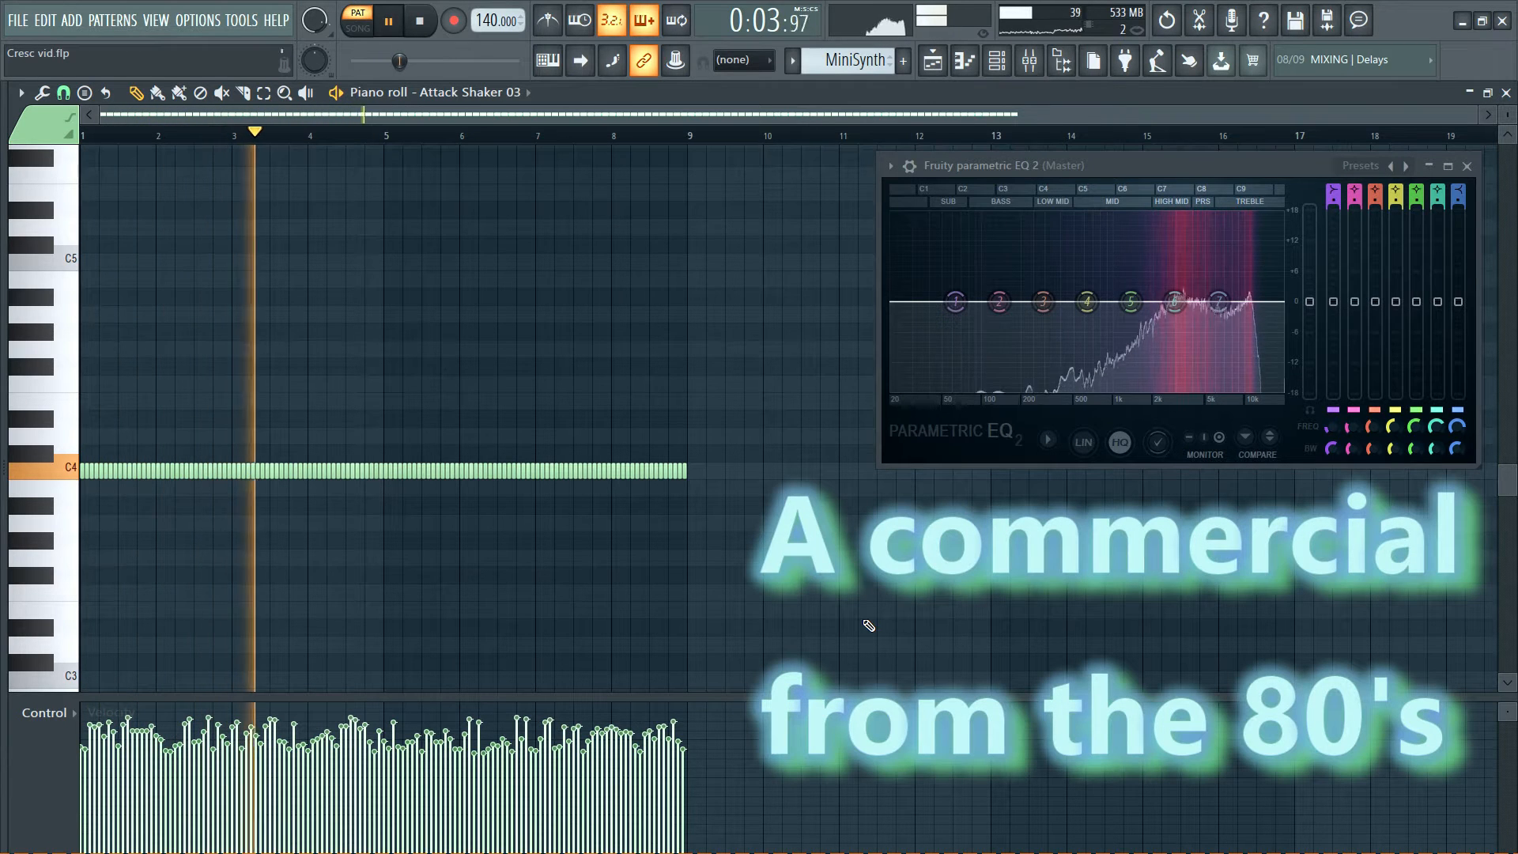
key("alt+r")
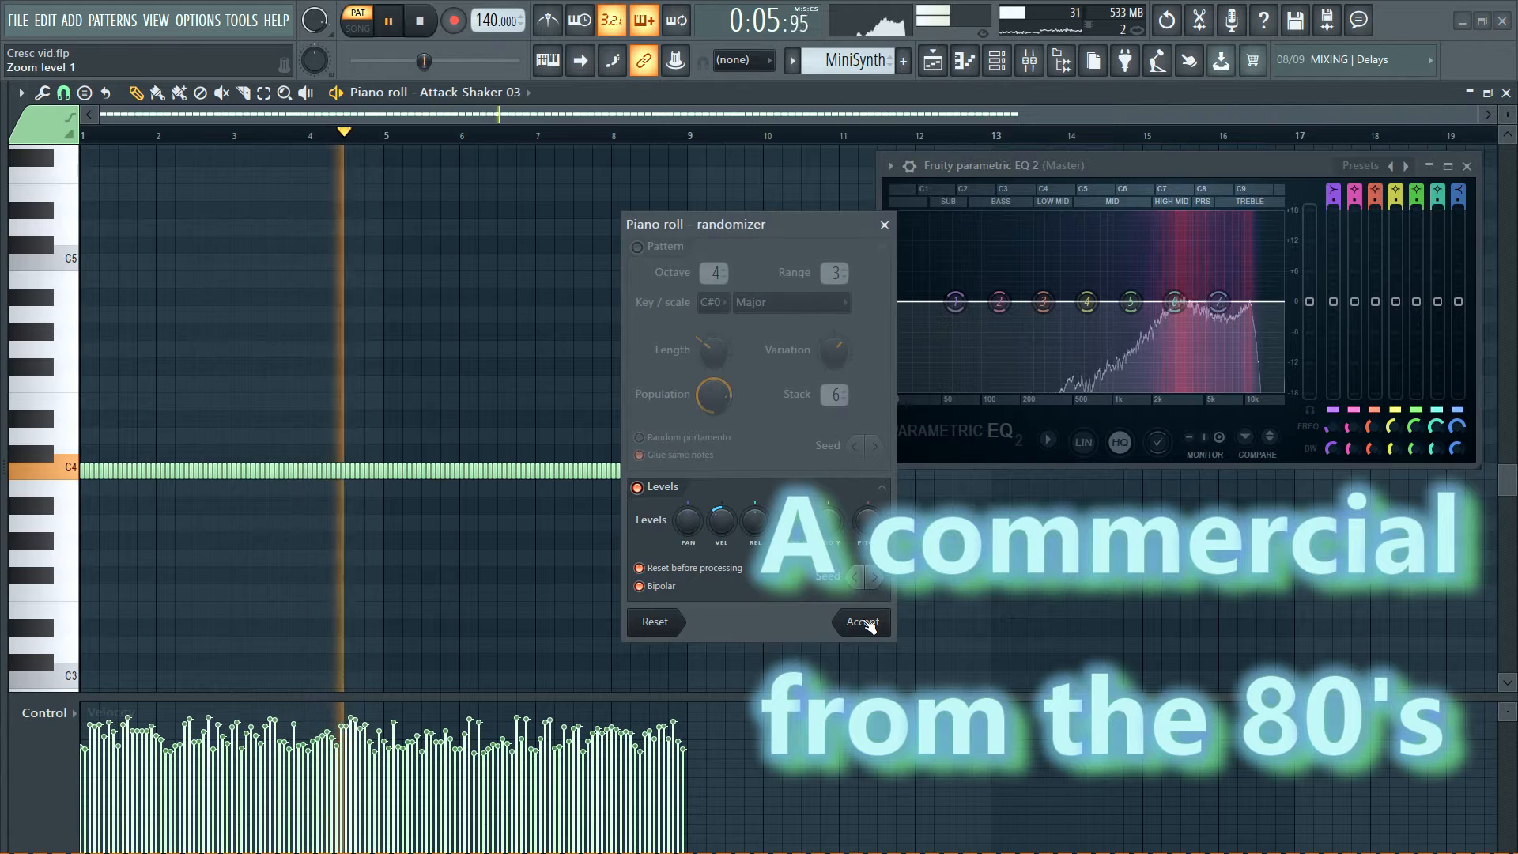
left_click_drag(721, 520, 721, 538)
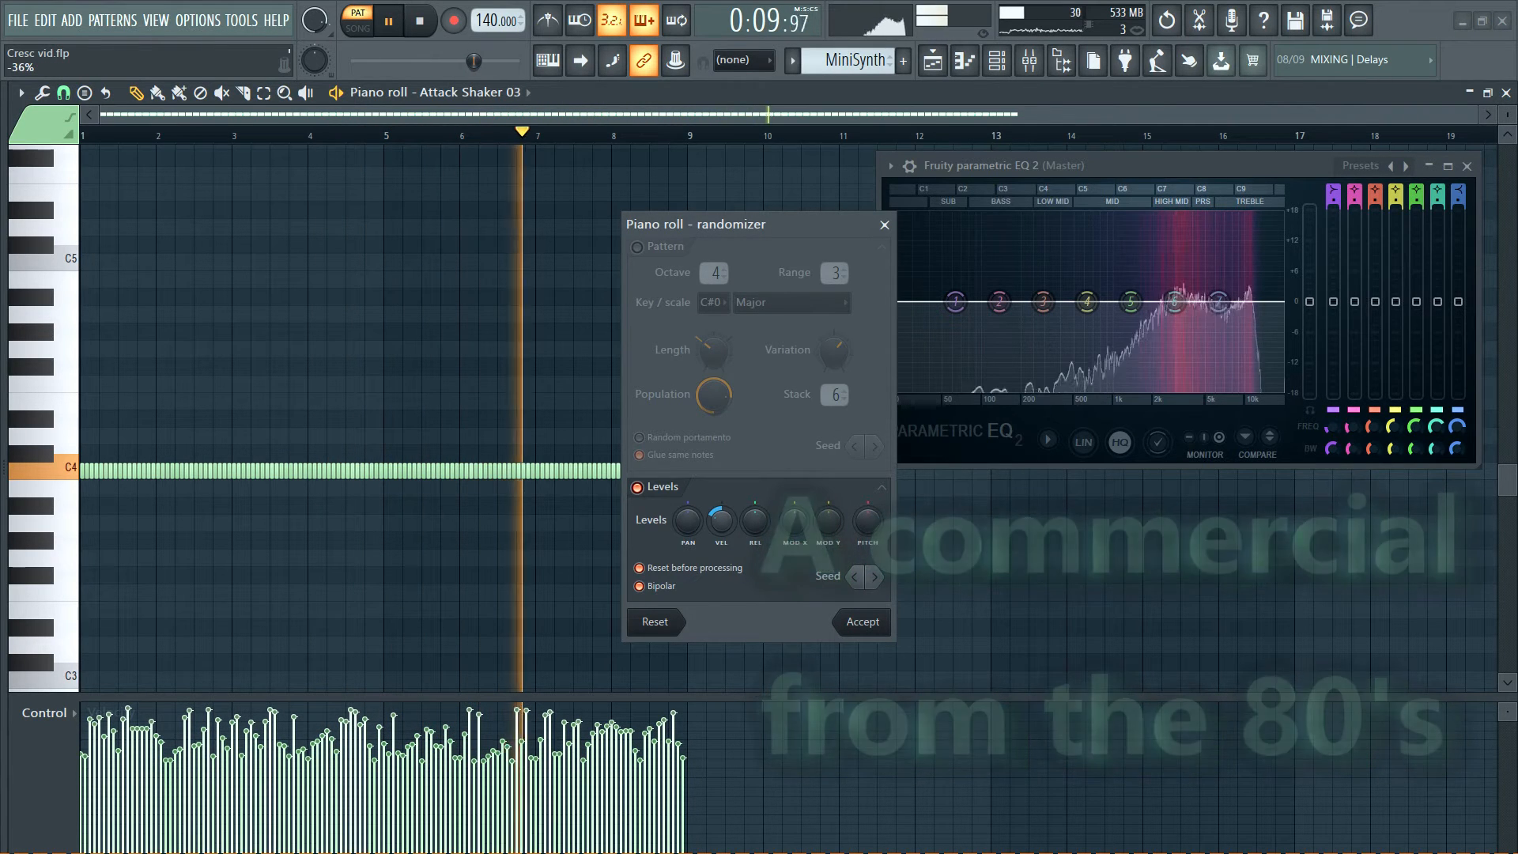
left_click(864, 621)
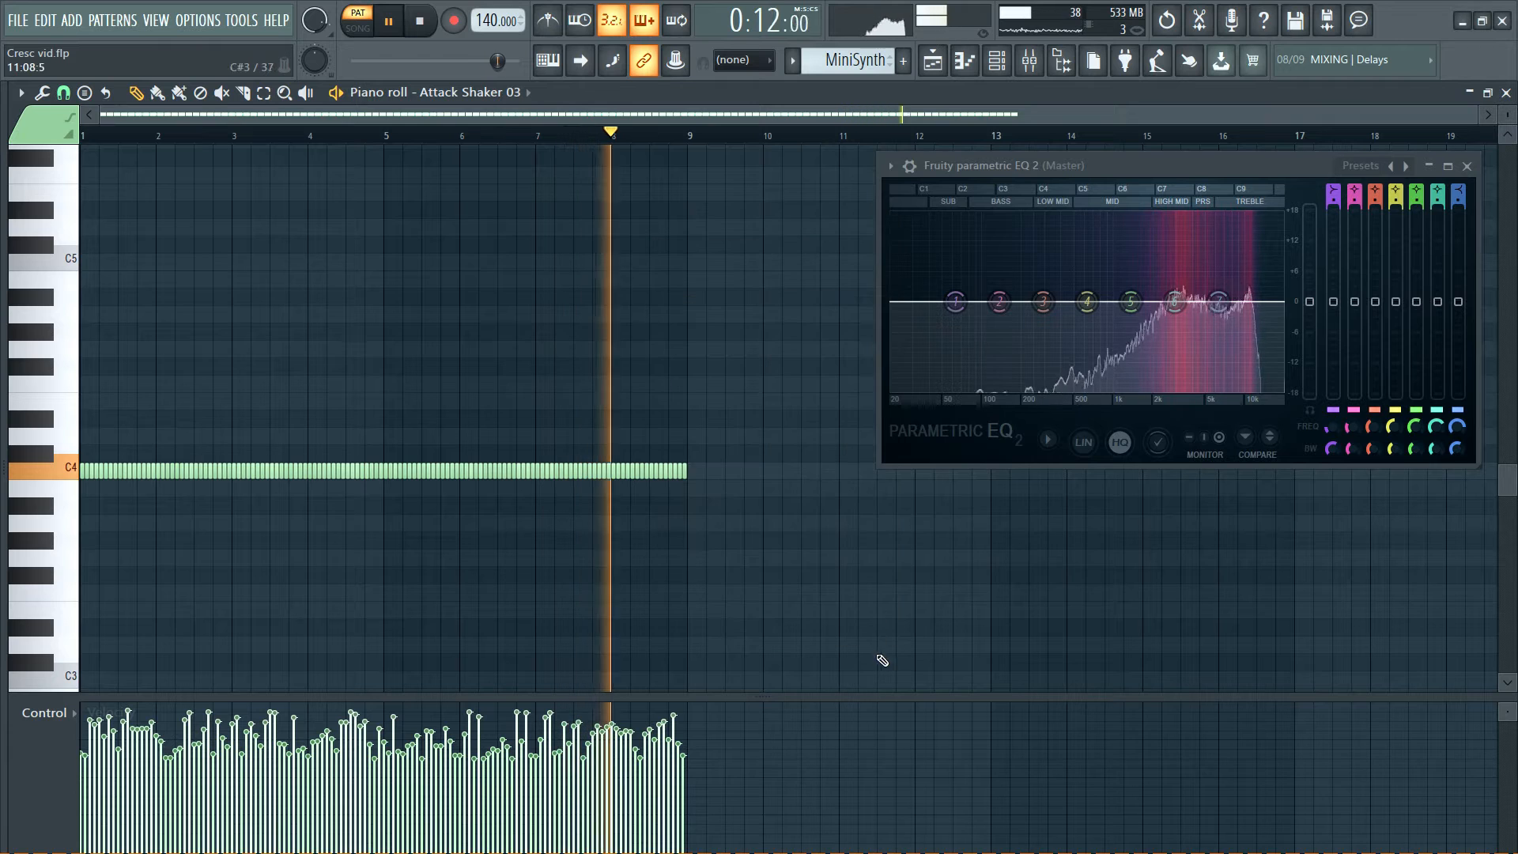
key("space")
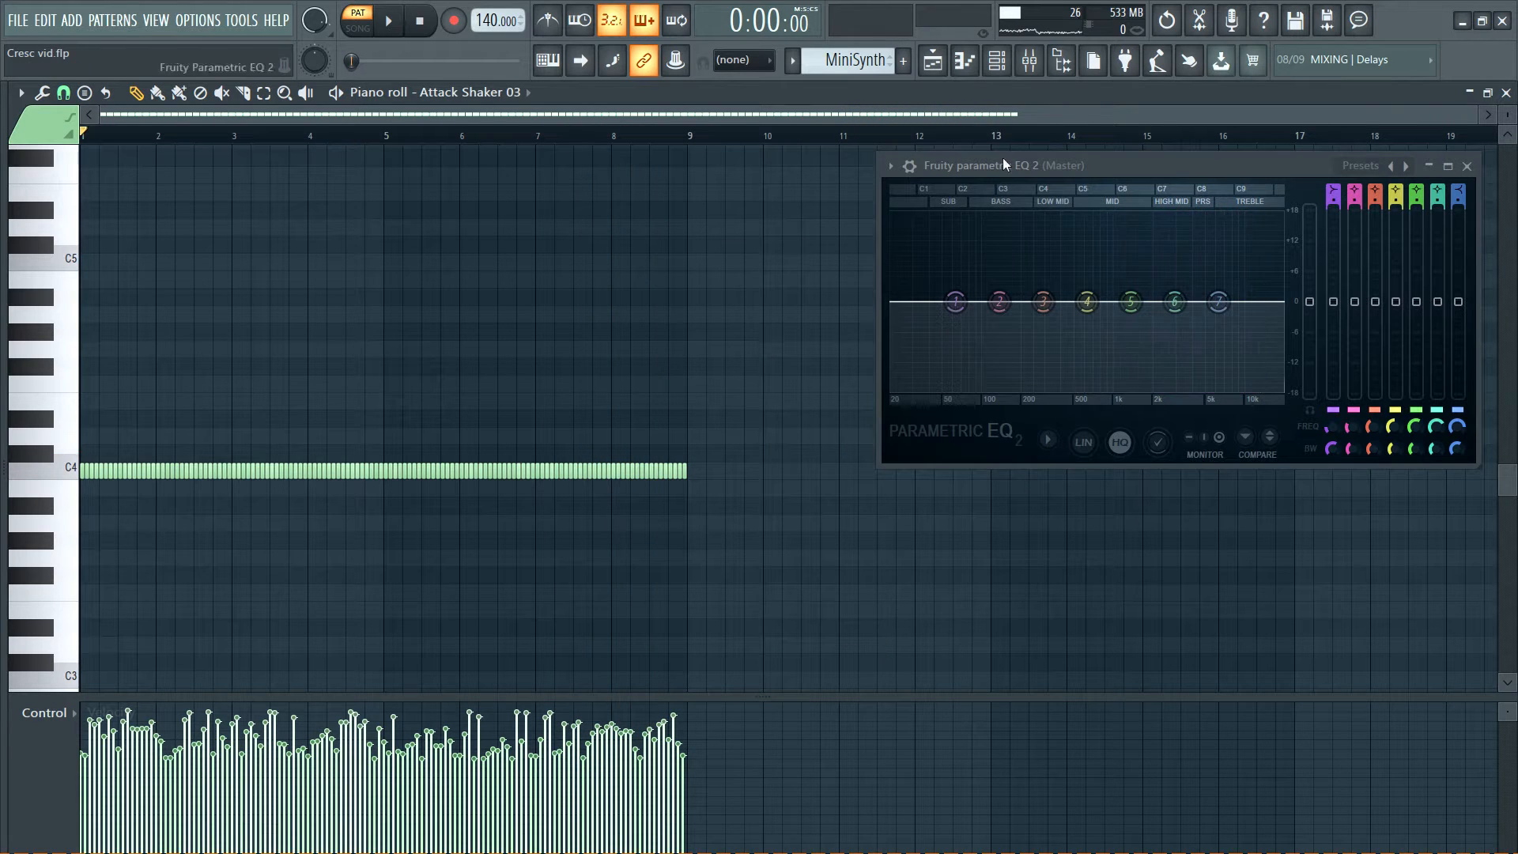
In the Attack Shaker 03 channel's volume envelope, set sustain to 0%, release to minimum and decay time to 14%.
left_click(996, 60)
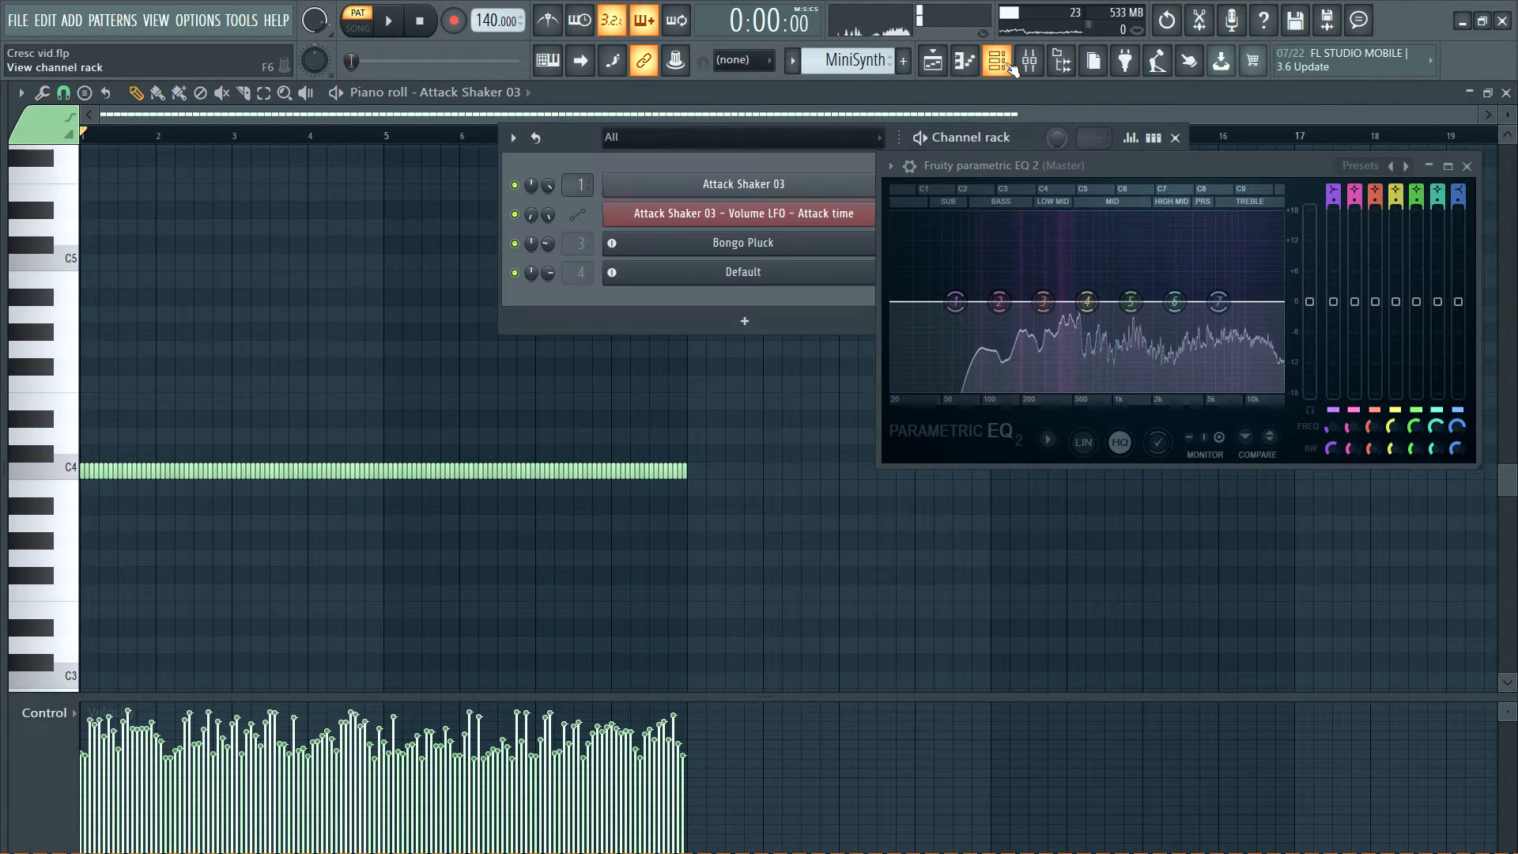
left_click(695, 185)
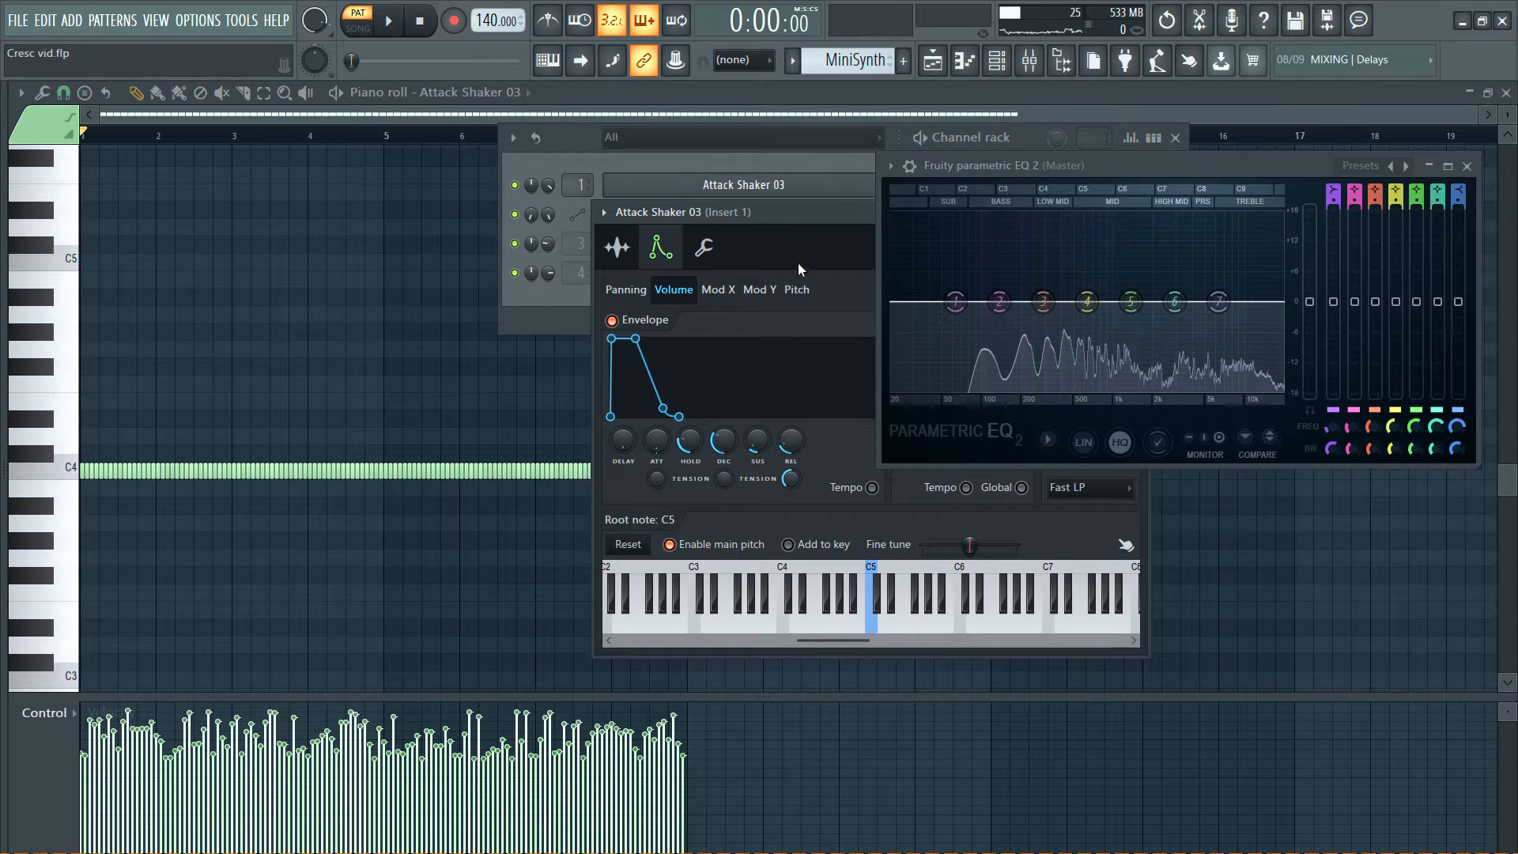
left_click_drag(828, 248, 668, 283)
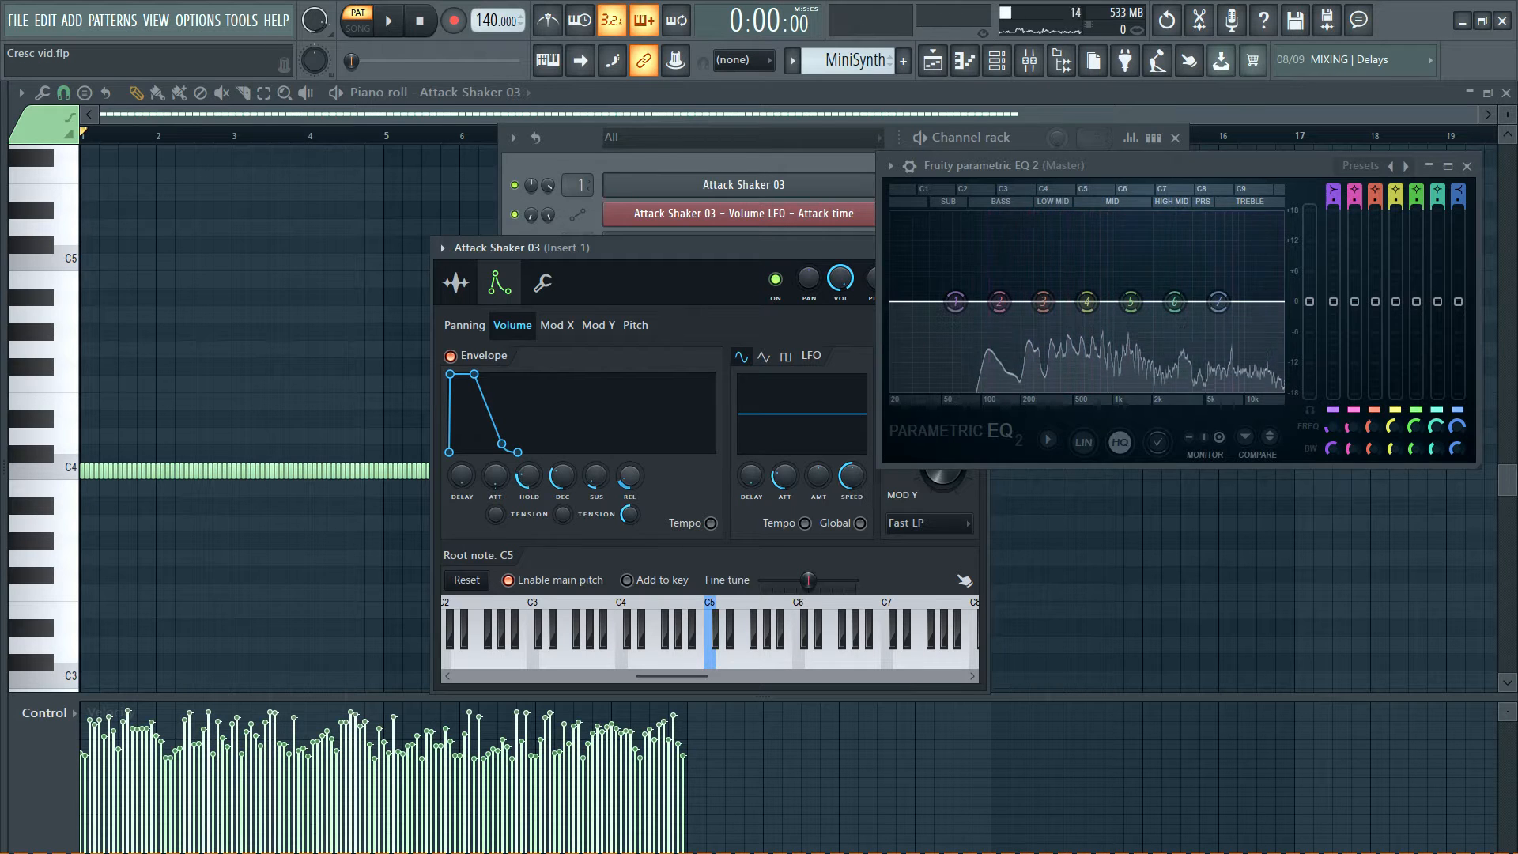
left_click_drag(630, 476, 630, 481)
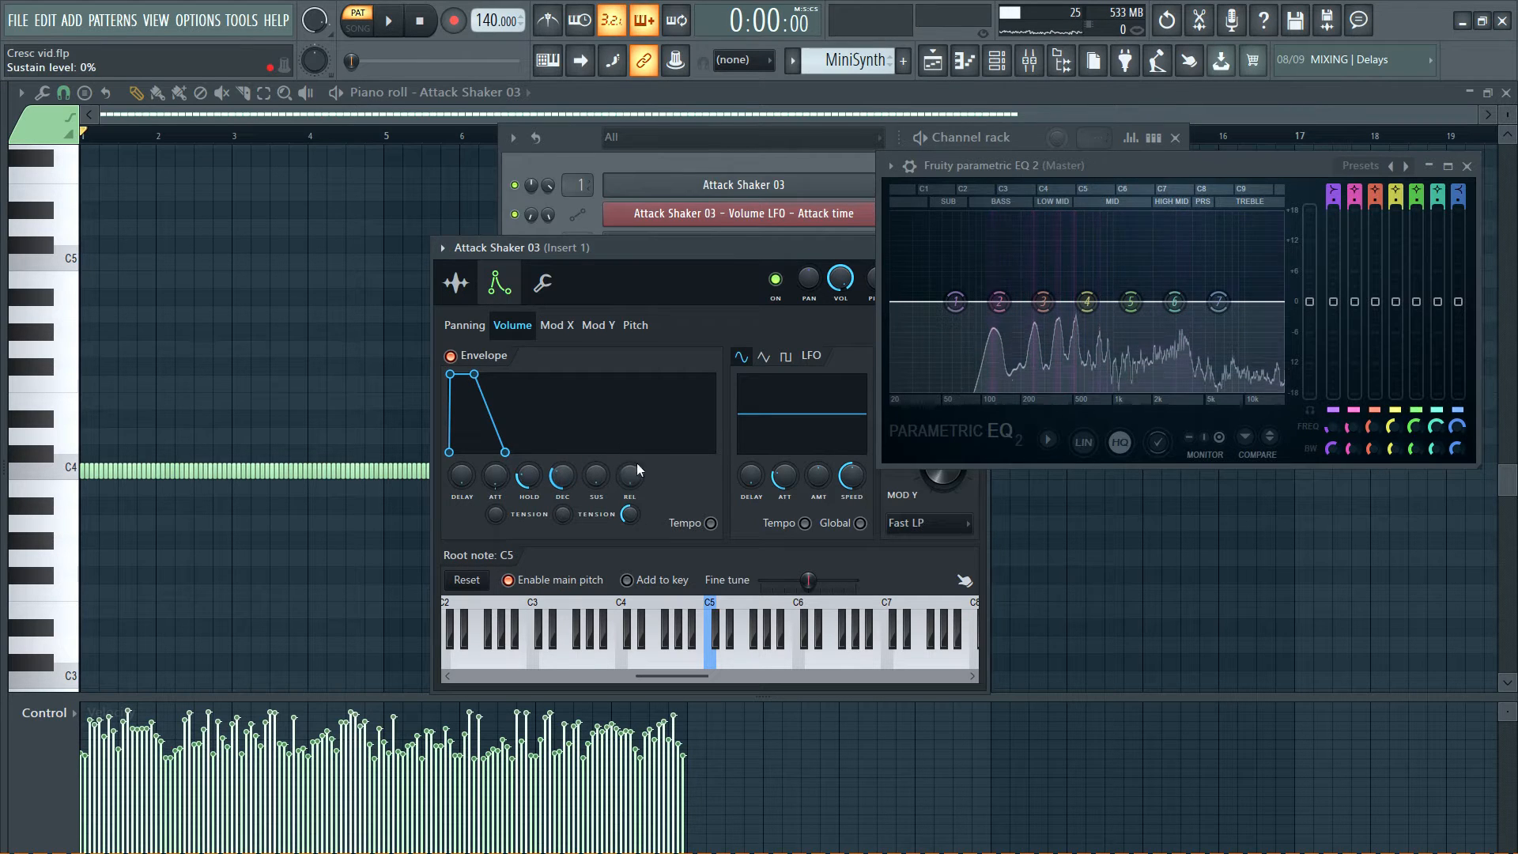
left_click_drag(572, 482, 572, 505)
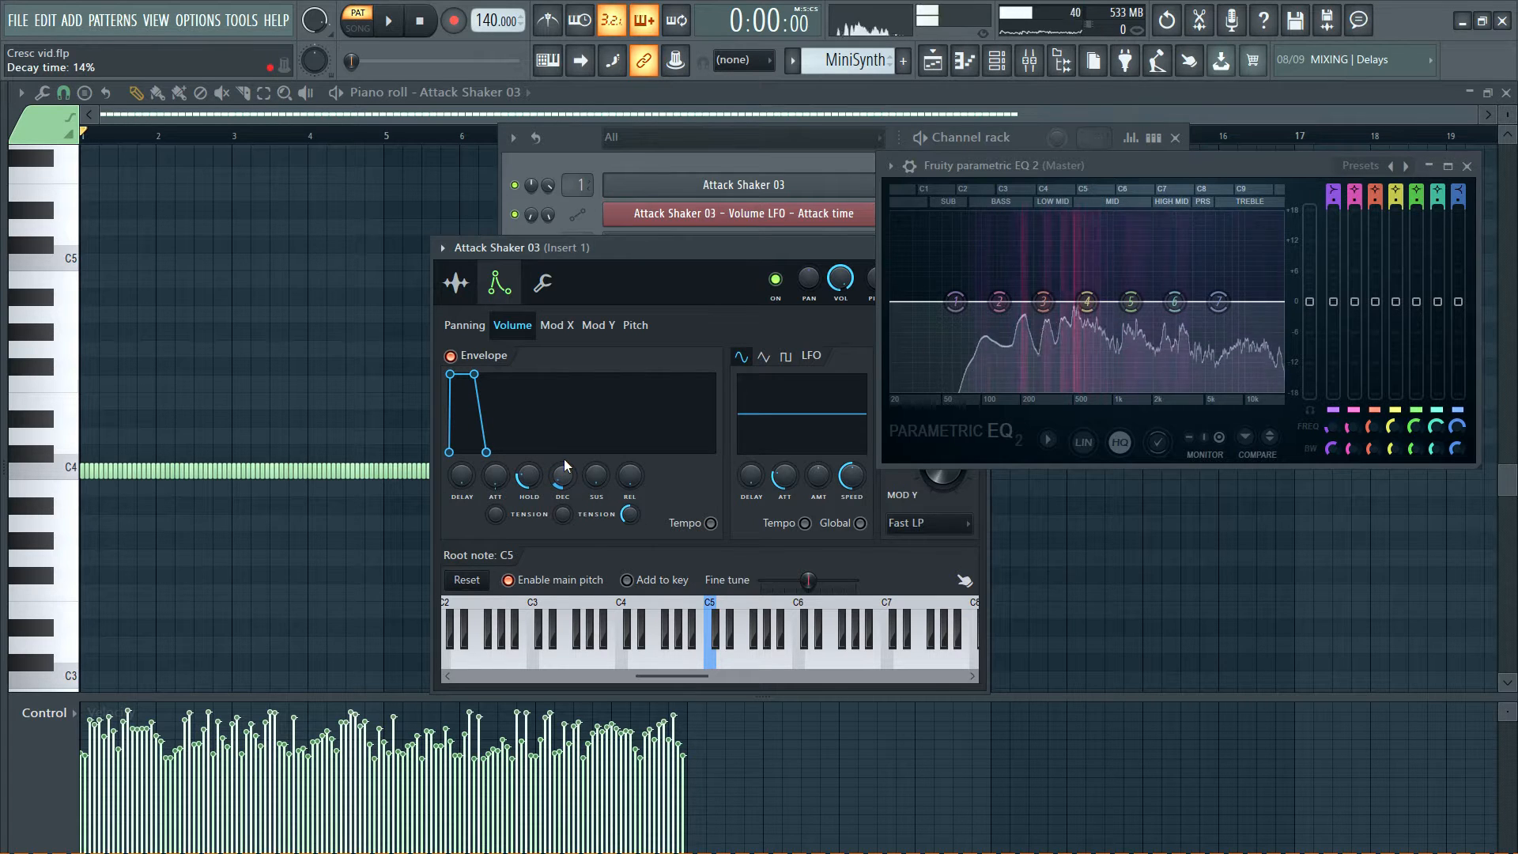
Audition the pattern, set the channel's volume envelope attack time to 5%, close the channel window and stop playback.
key("space")
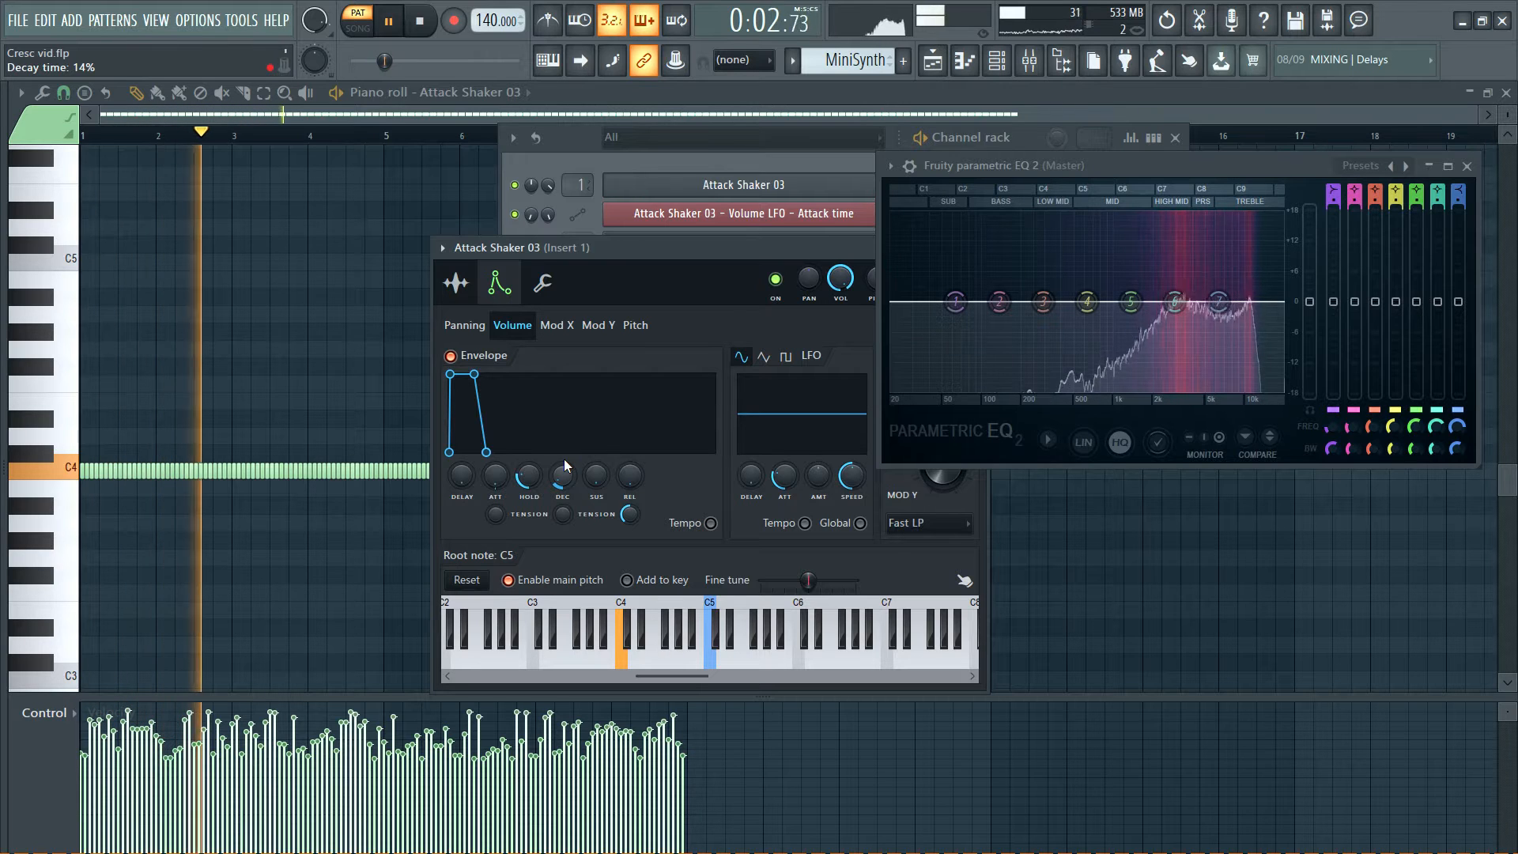
left_click_drag(633, 240, 464, 237)
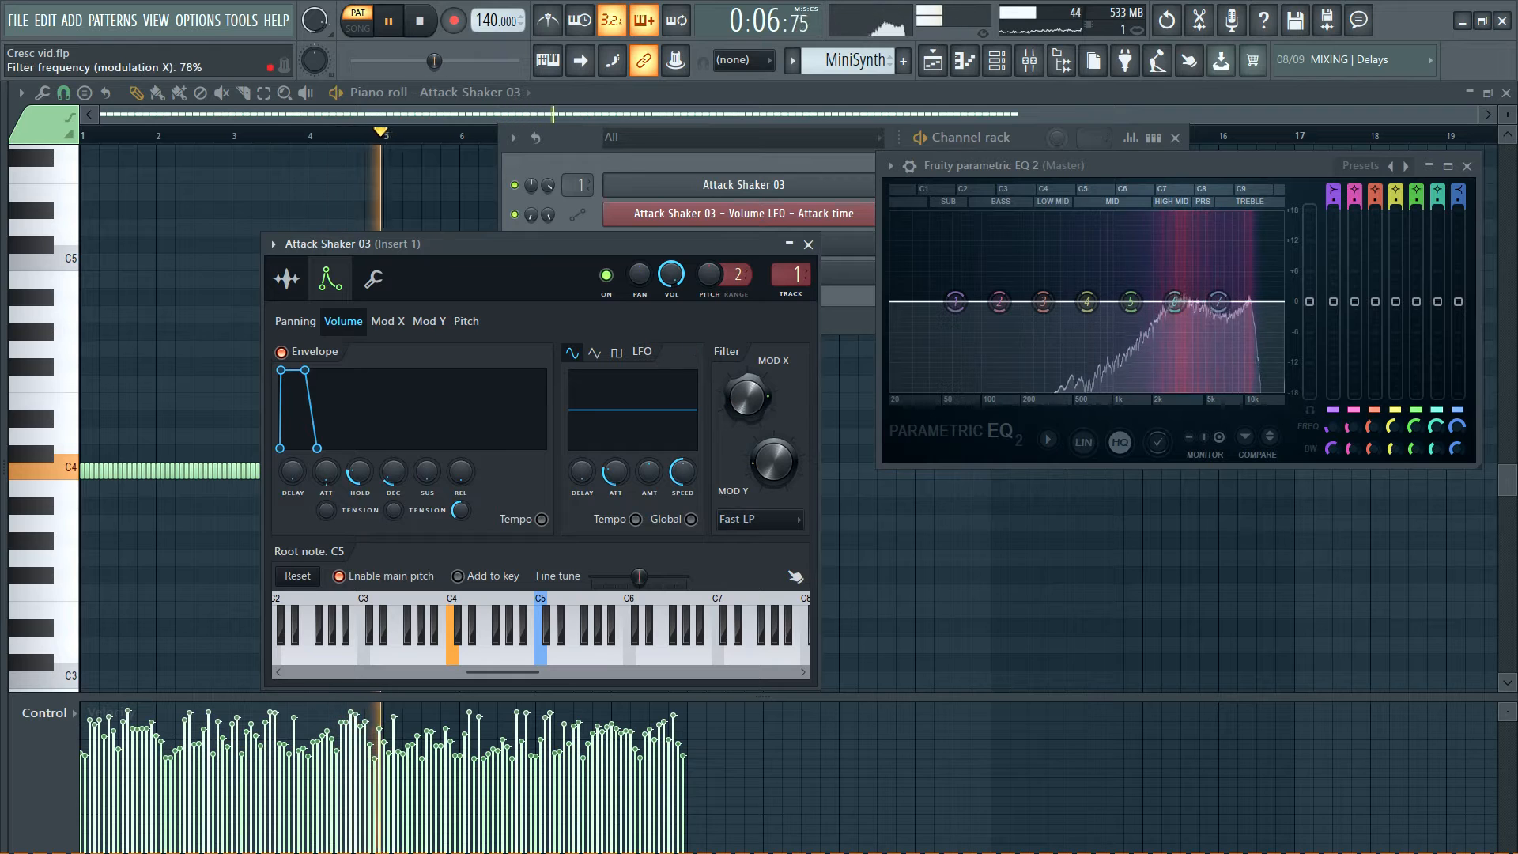
mouse_move(773, 461)
left_mouse_down()
mouse_move(773, 476)
mouse_move(773, 463)
left_mouse_up()
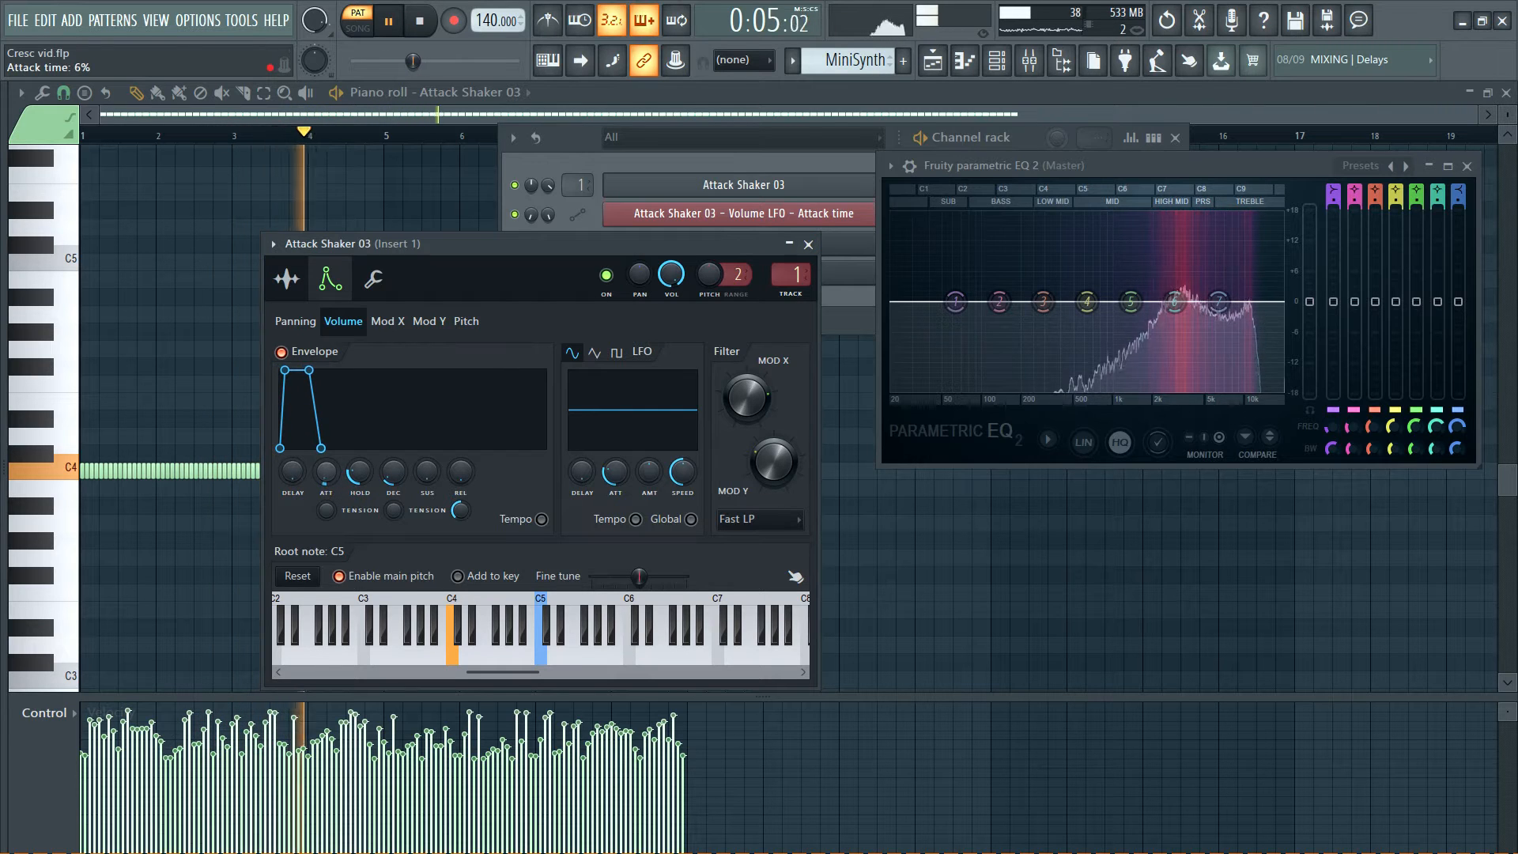
left_click_drag(326, 471, 326, 465)
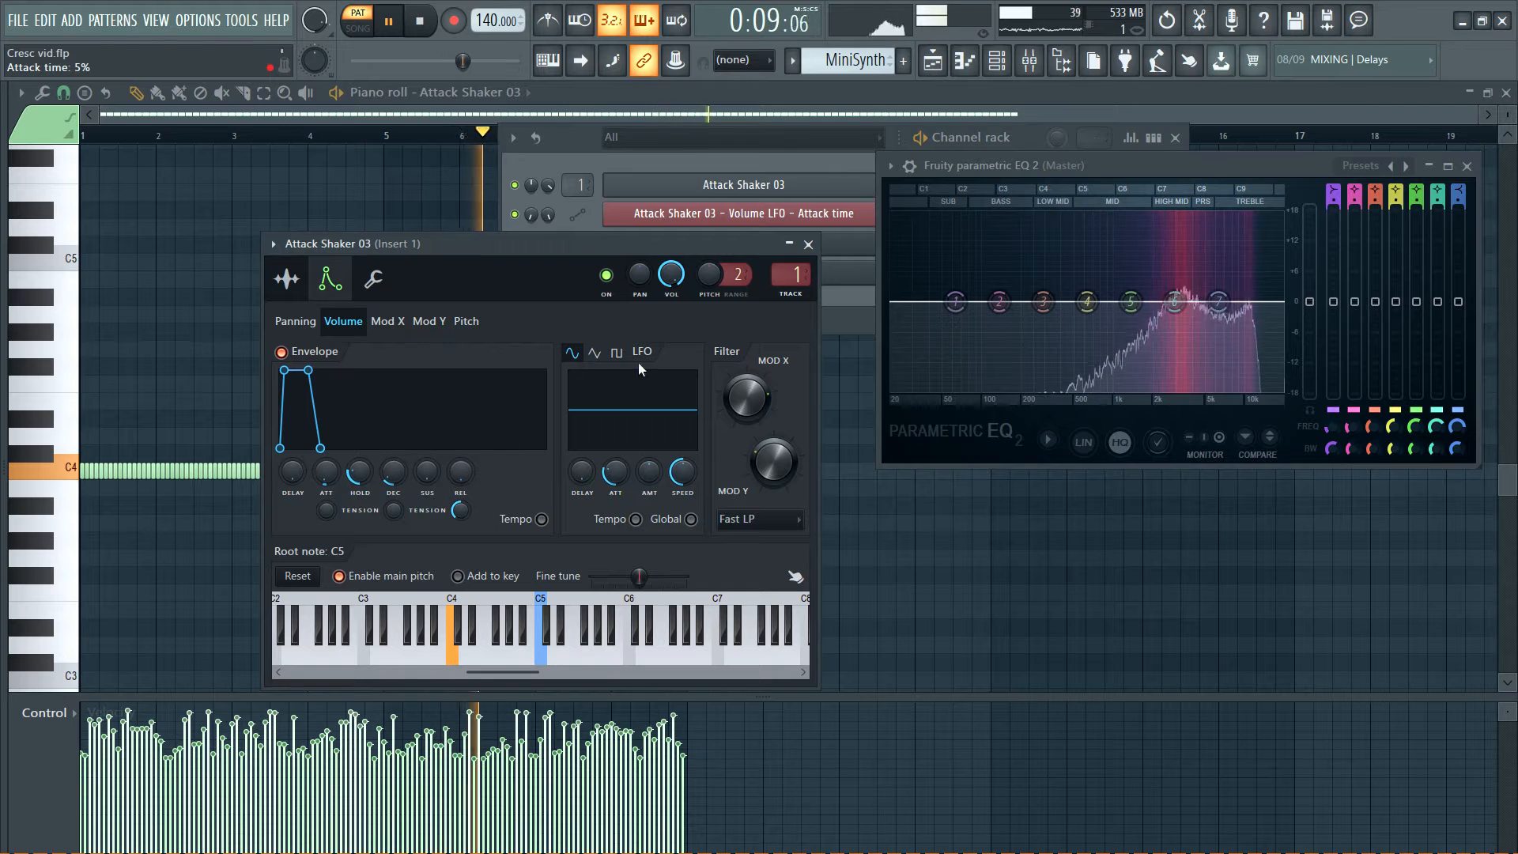
left_click(808, 244)
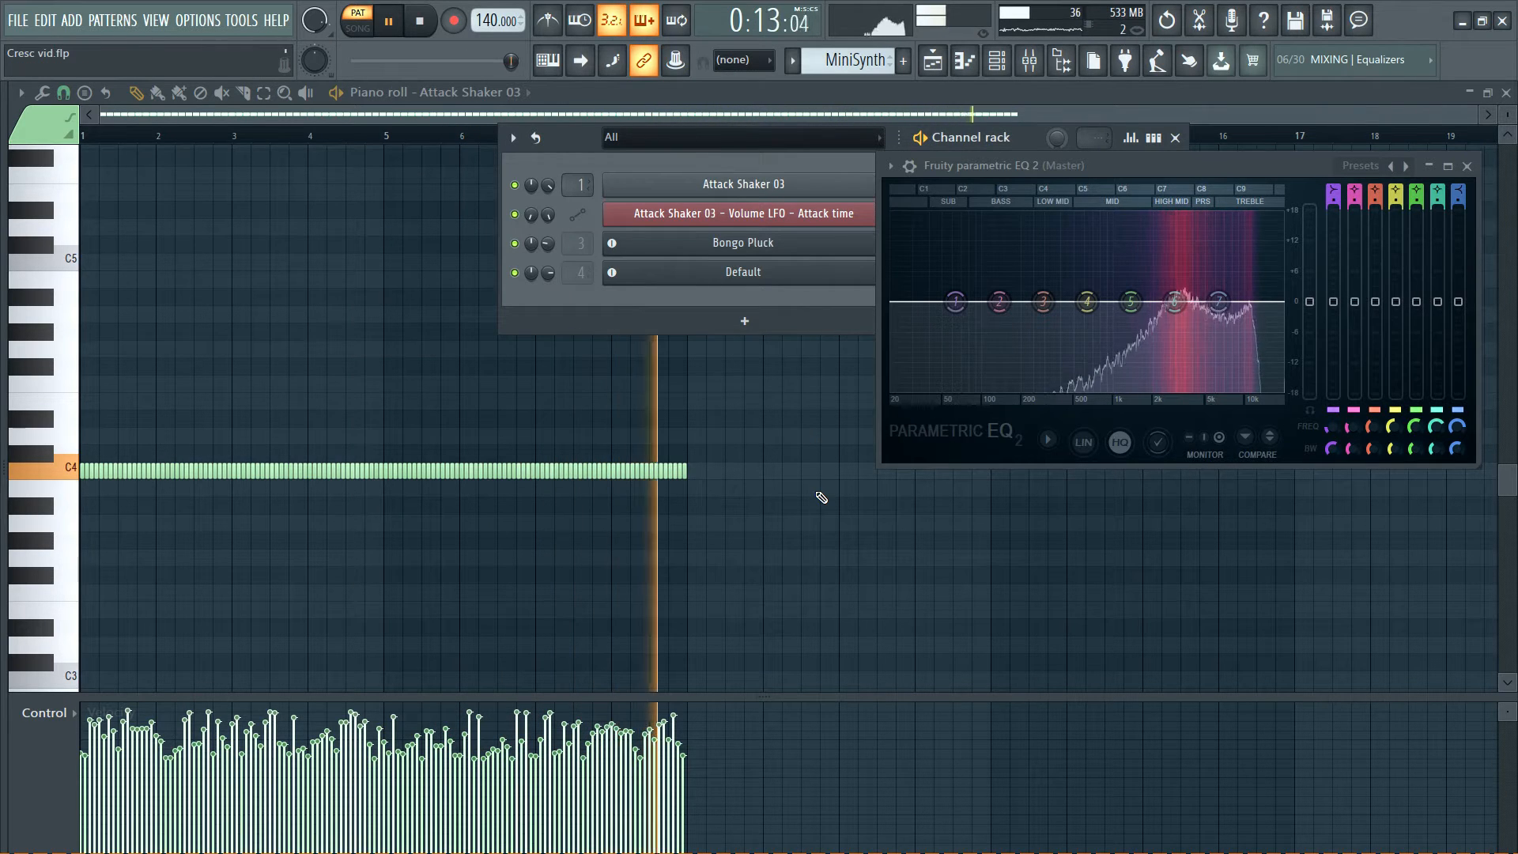
key("space")
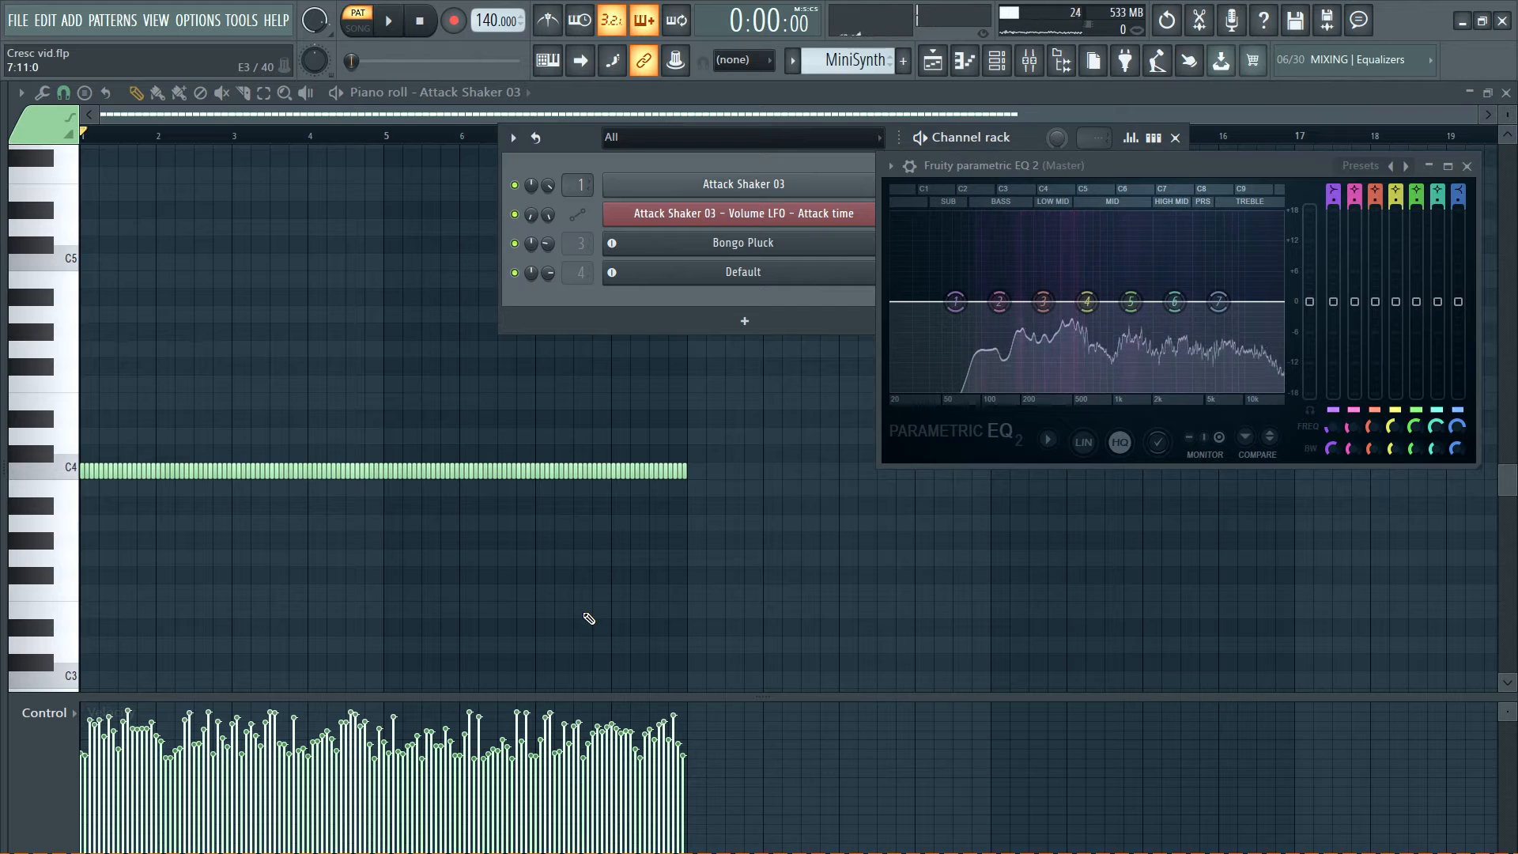
Hide the channel rack, select a random set of the C4 shaker notes and transpose them up two semitones.
key("F6")
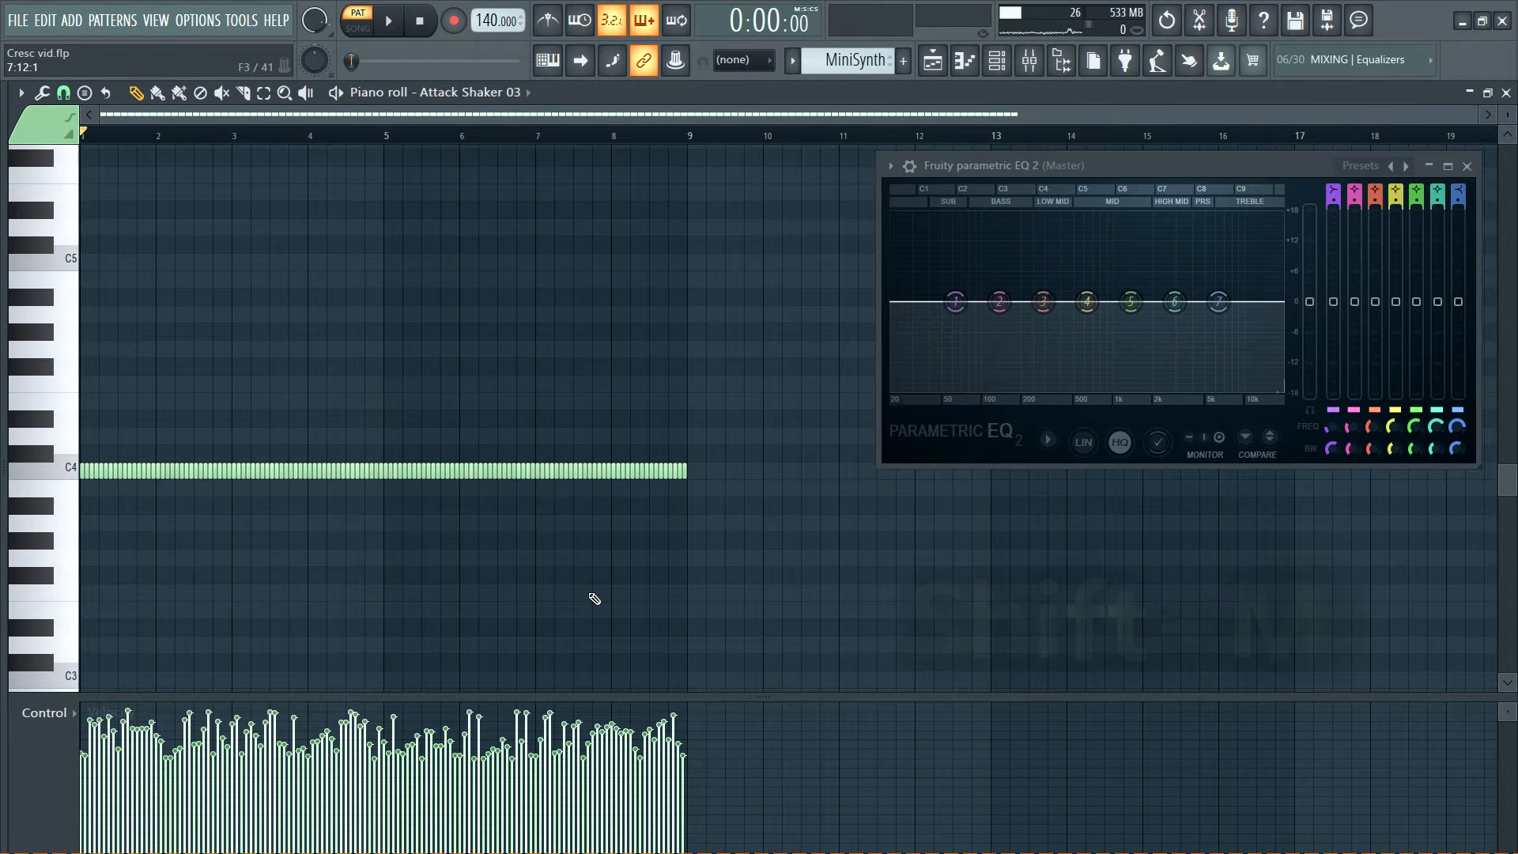
key("shift+m")
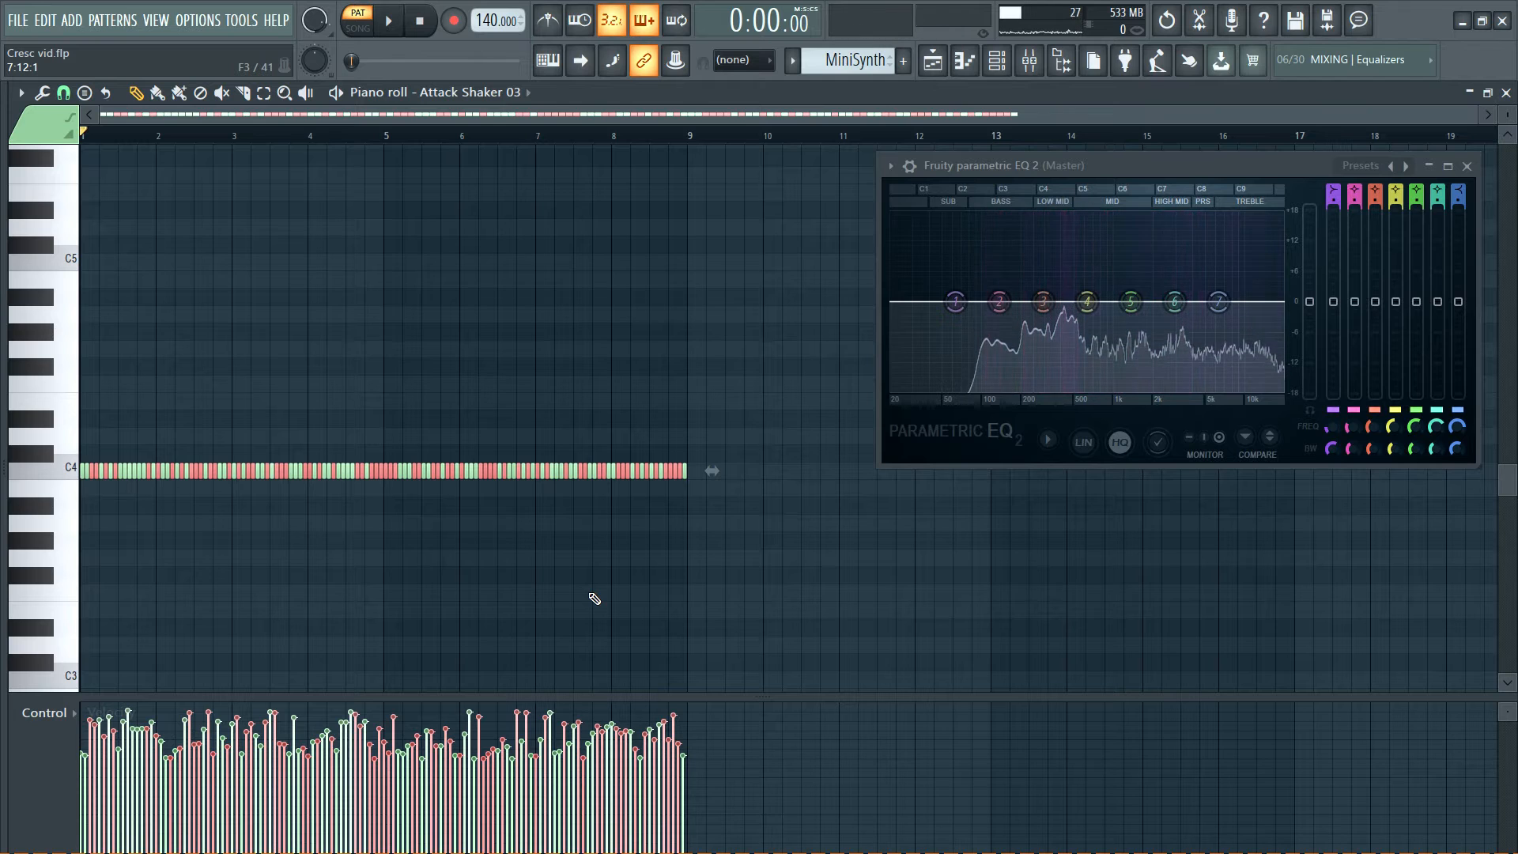
key("shift+Up")
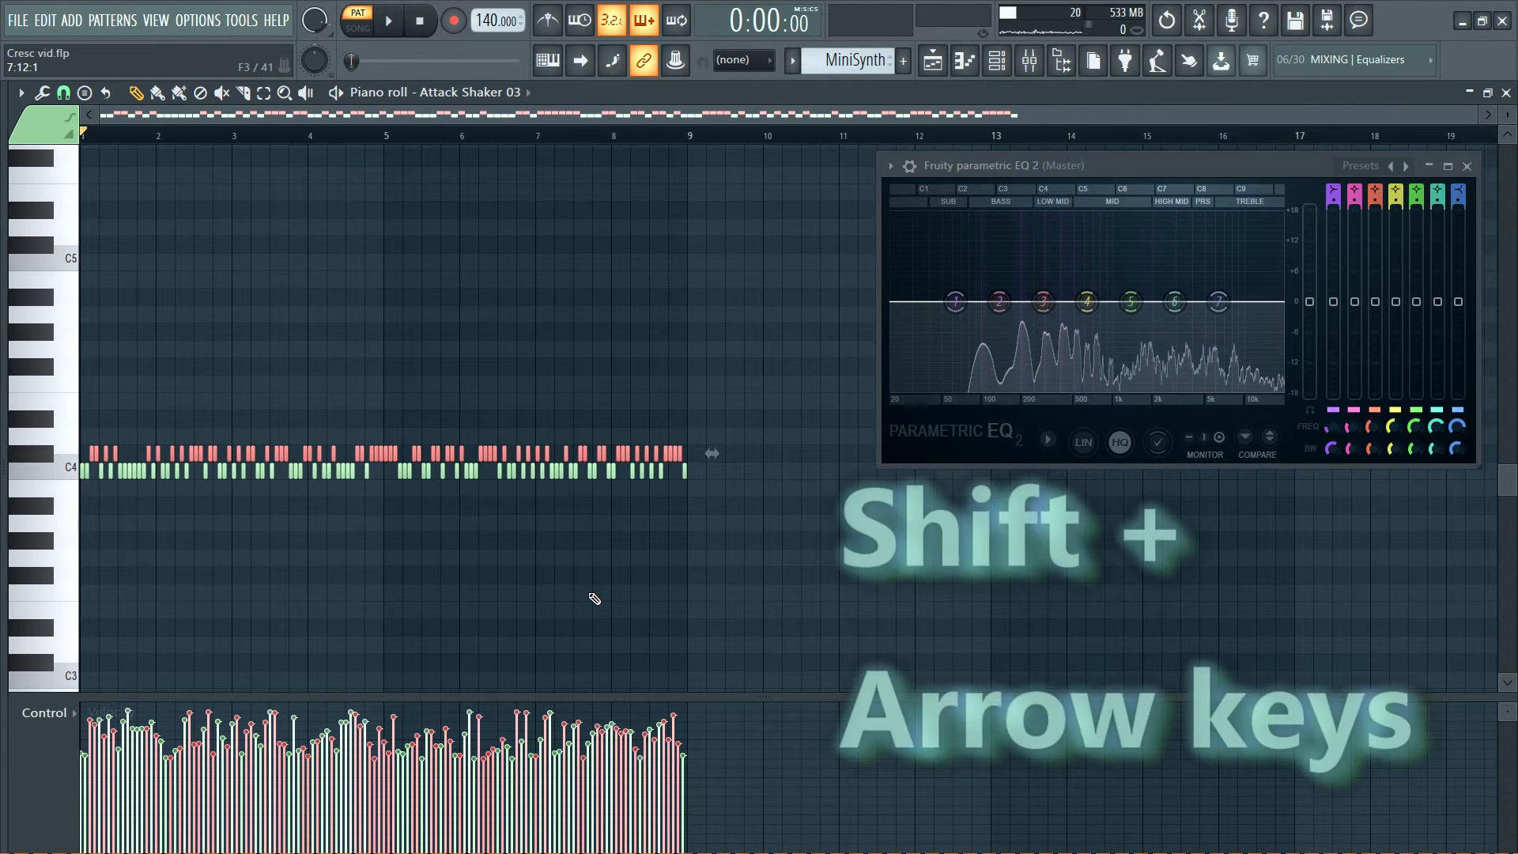
key("shift+Up")
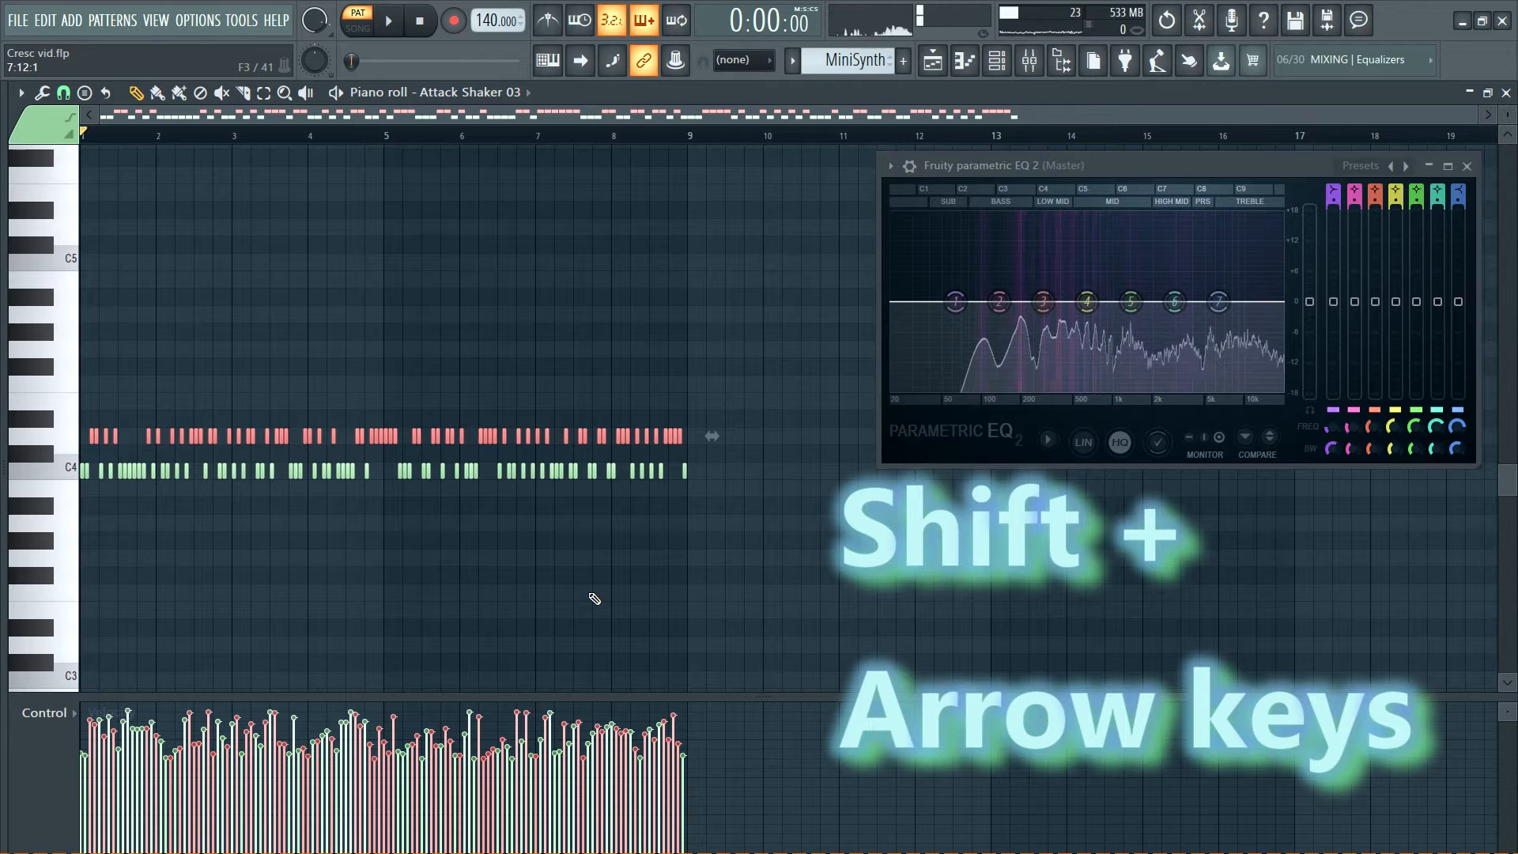
Transpose new random selections of the shaker notes down one semitone, up one semitone and down two semitones.
key("shift+r")
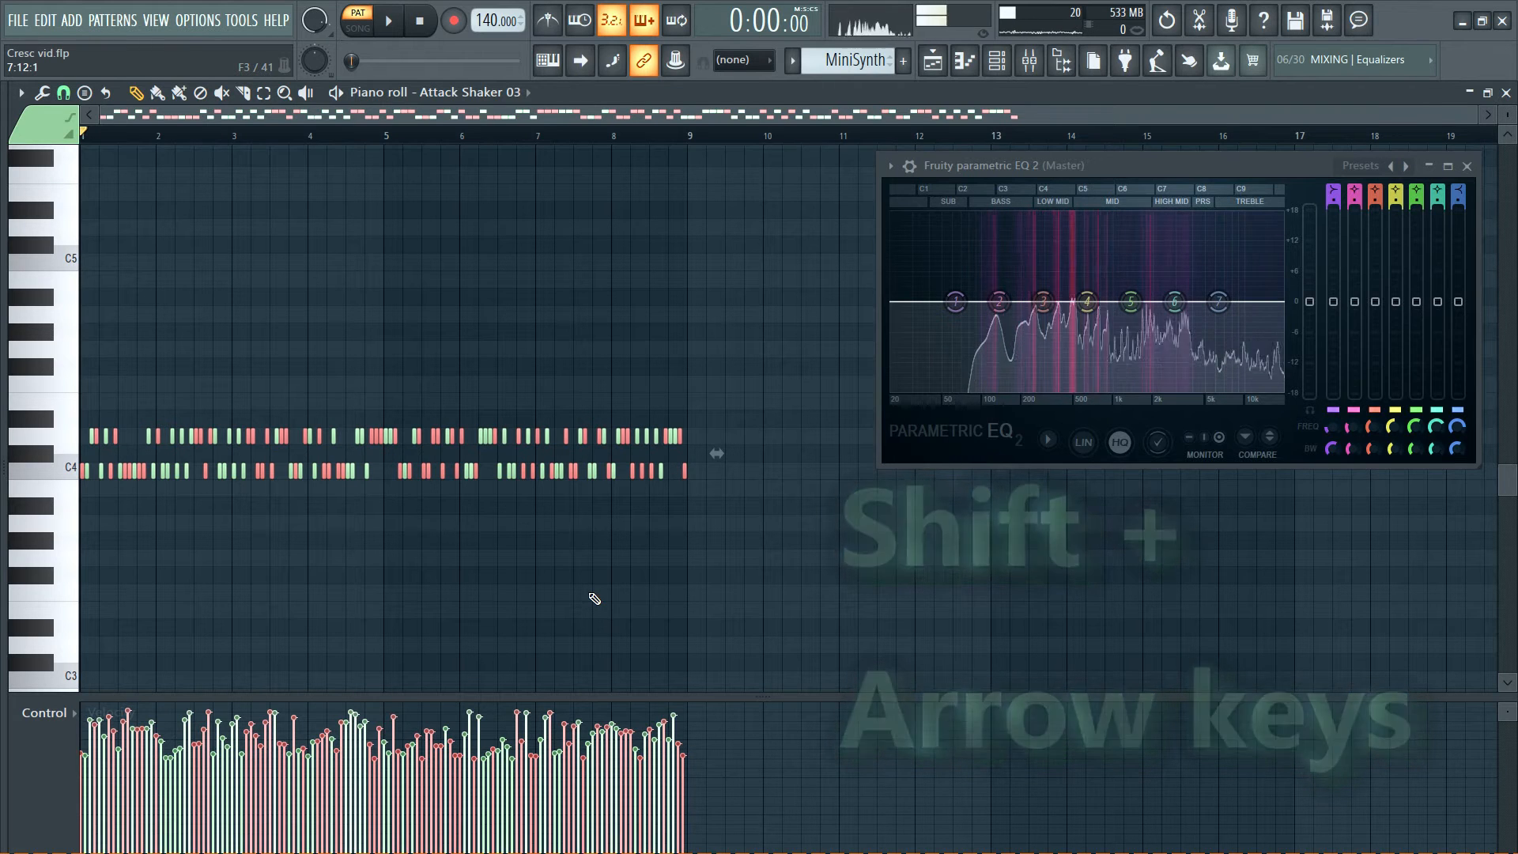
key("Down")
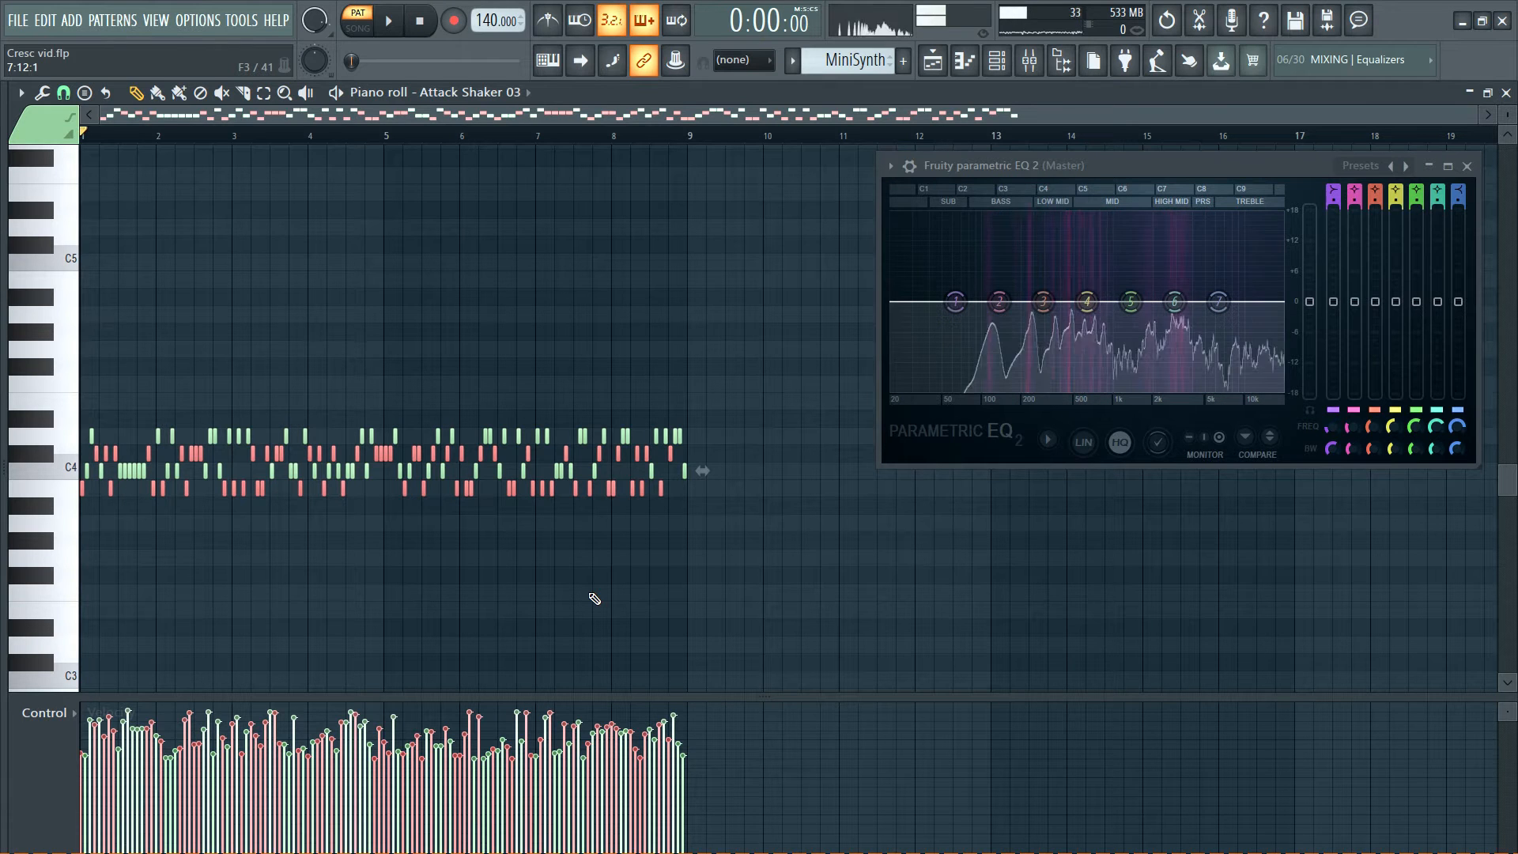
key("shift+r")
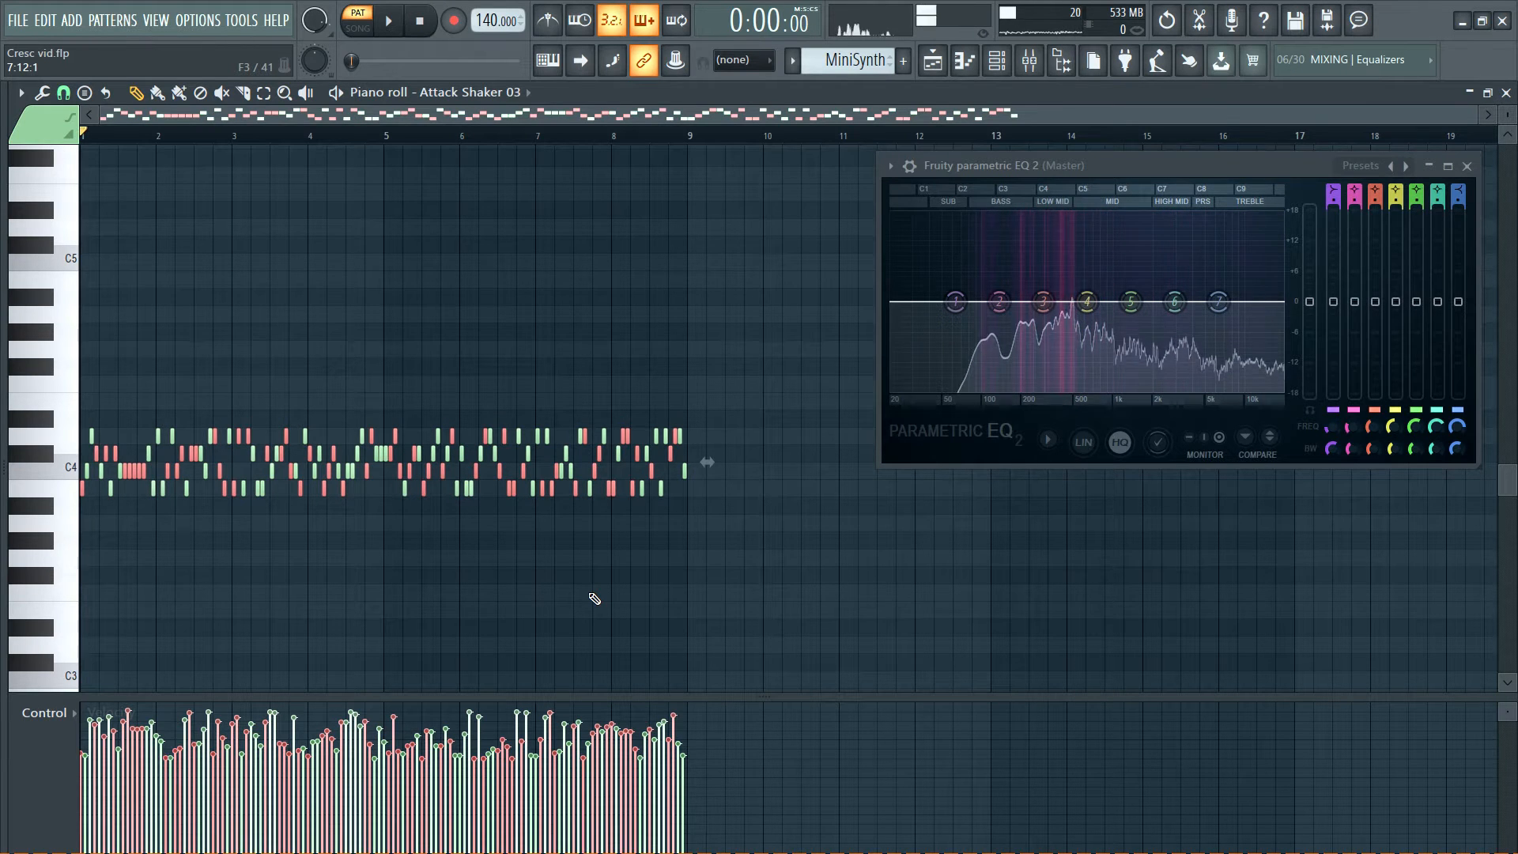
key("Up")
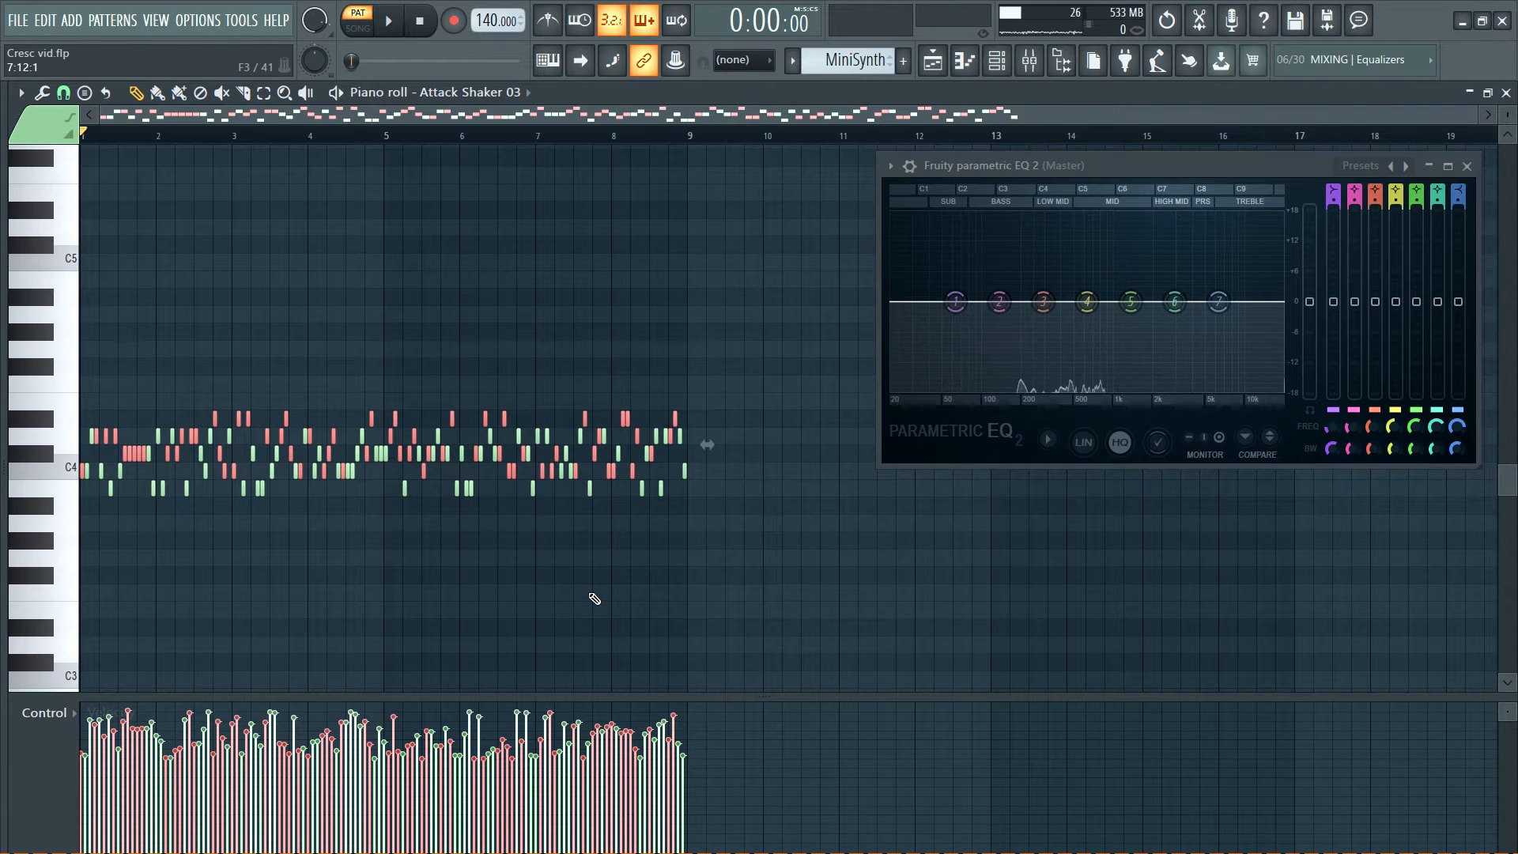
key("shift+r")
key("Down")
key("Down")
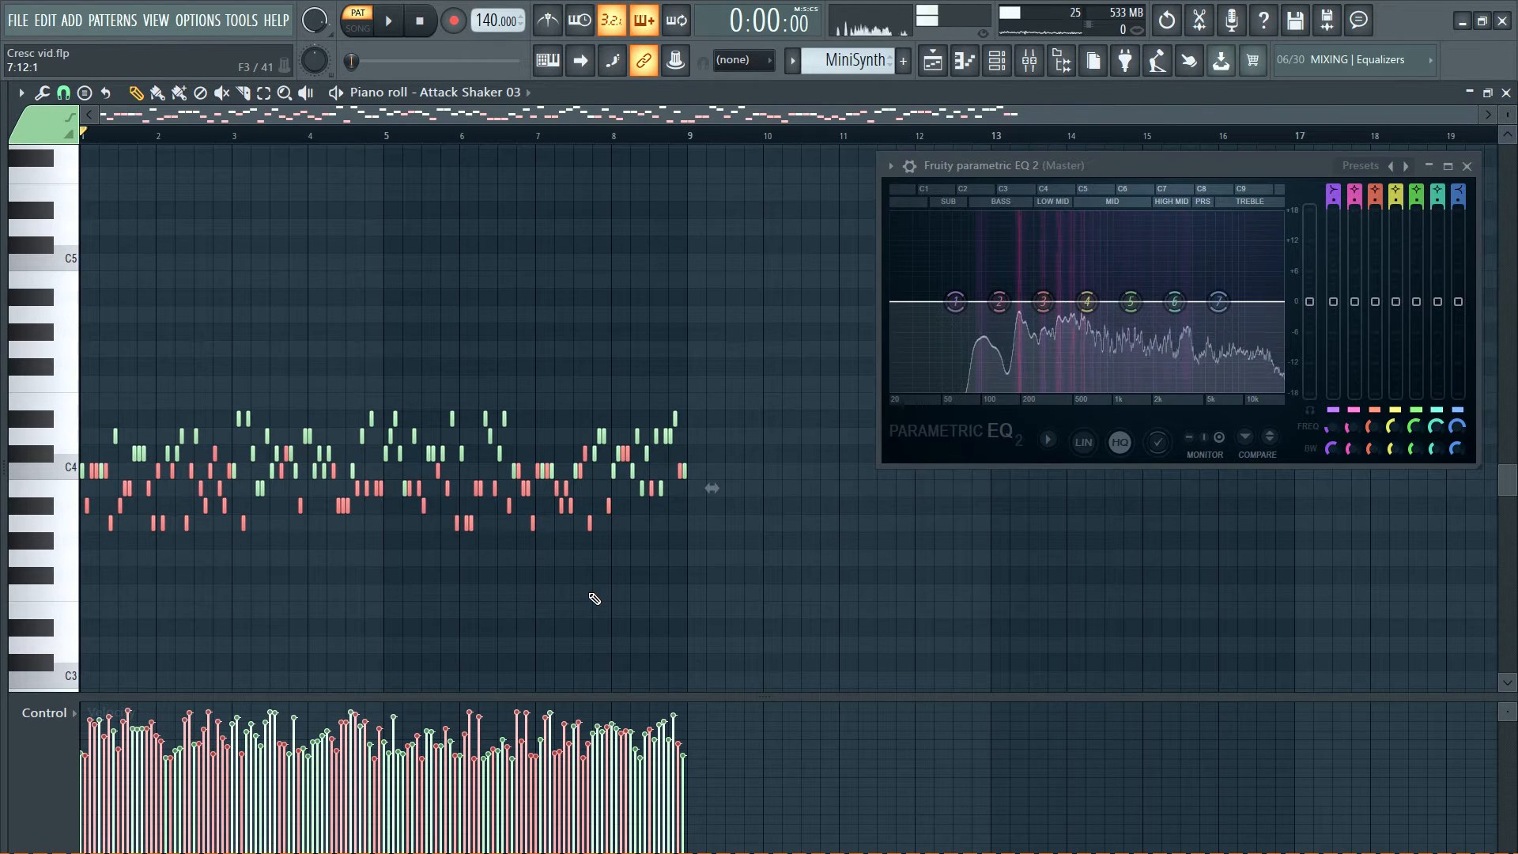
Audition the pattern, transpose the selected shaker notes up four semitones and stop playback.
key("space")
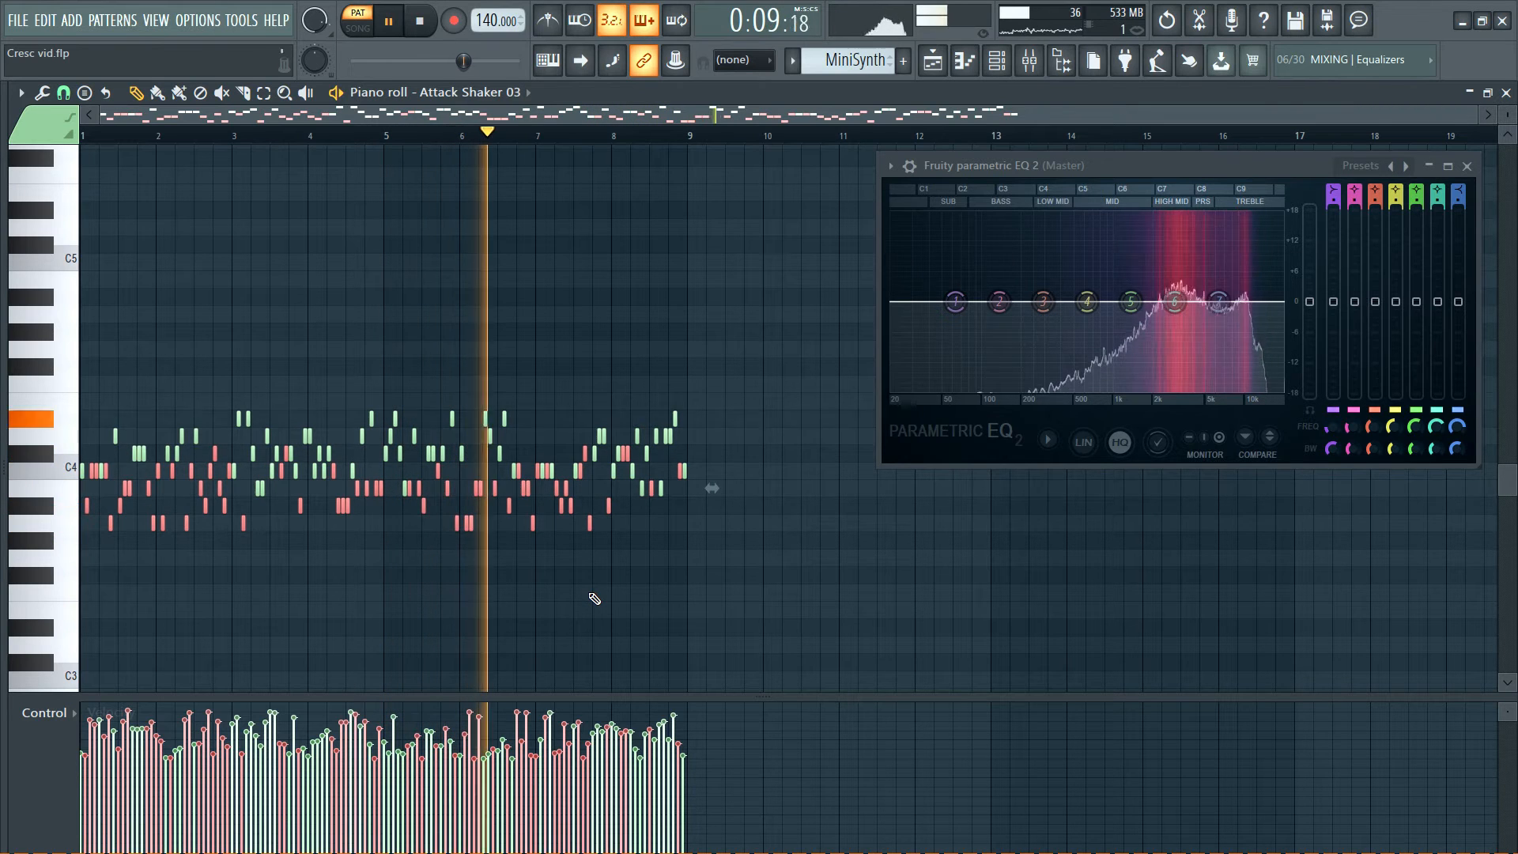
key("shift+Up")
key("shift+Up")
key("shift+Up")
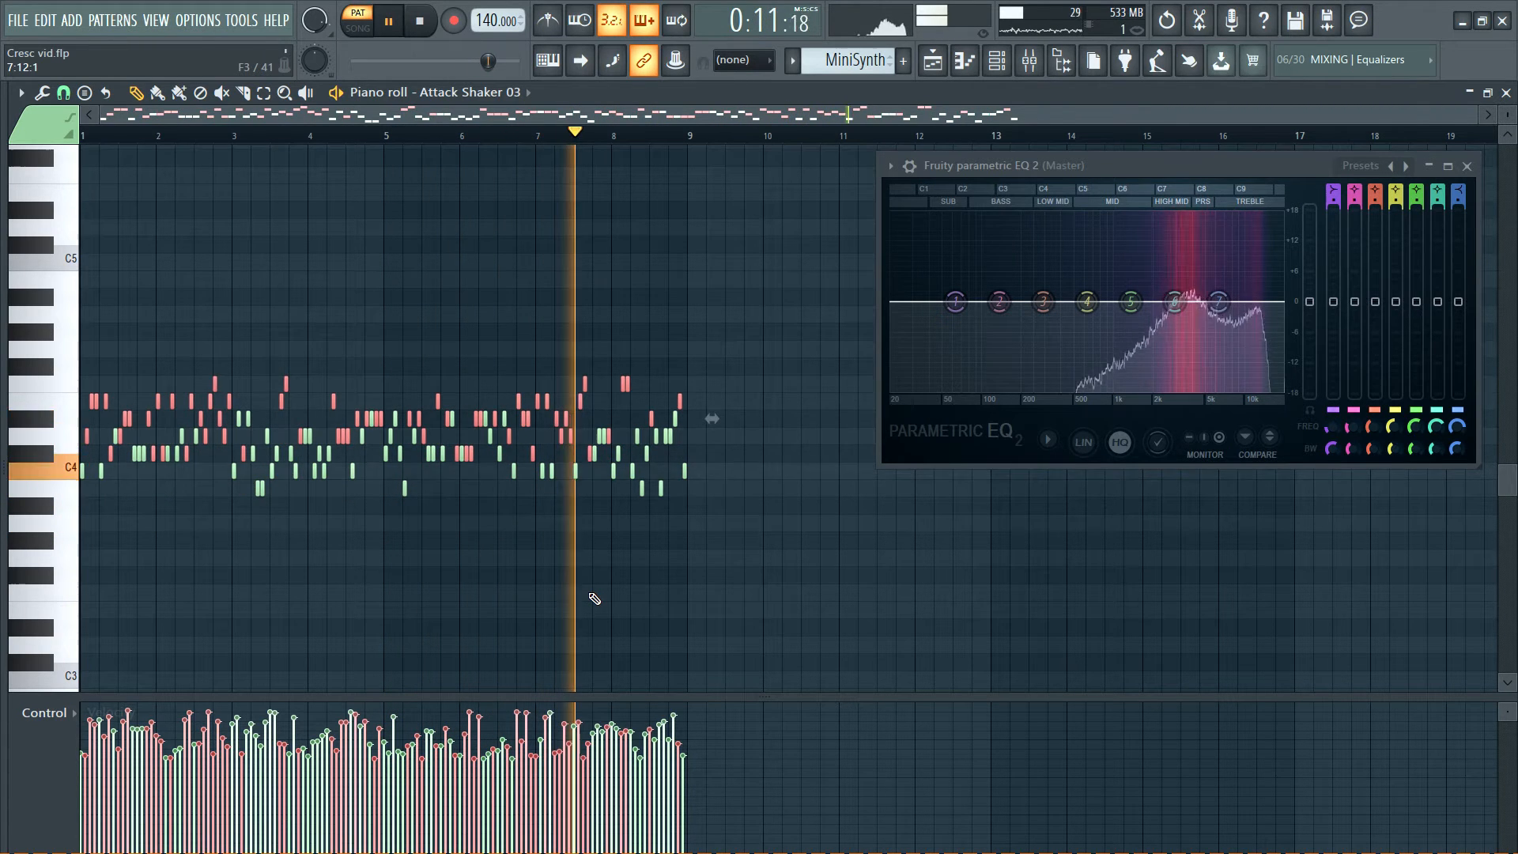
key("shift+Up")
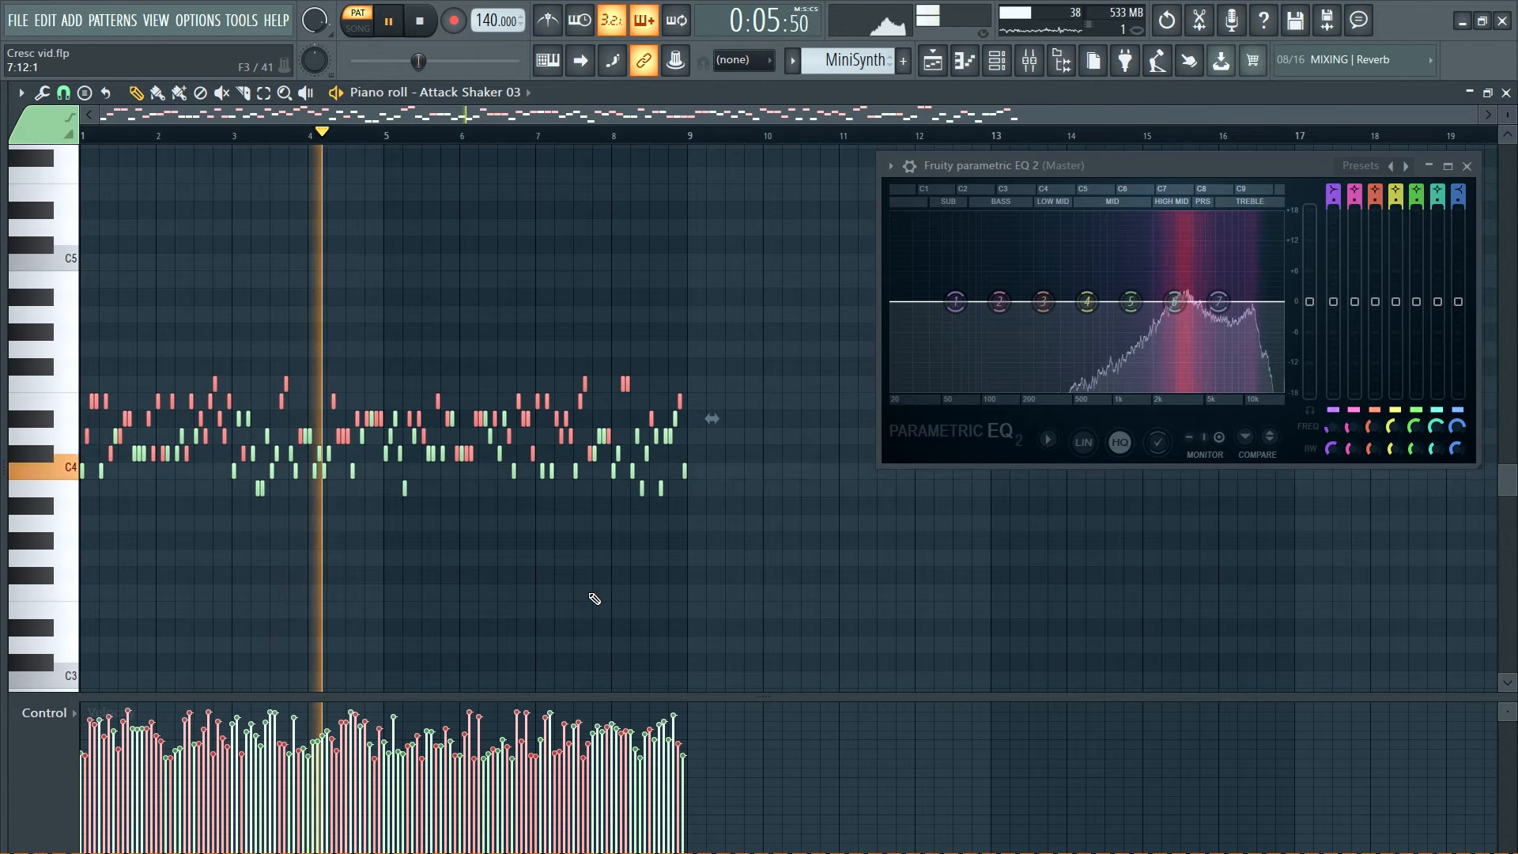
key("space")
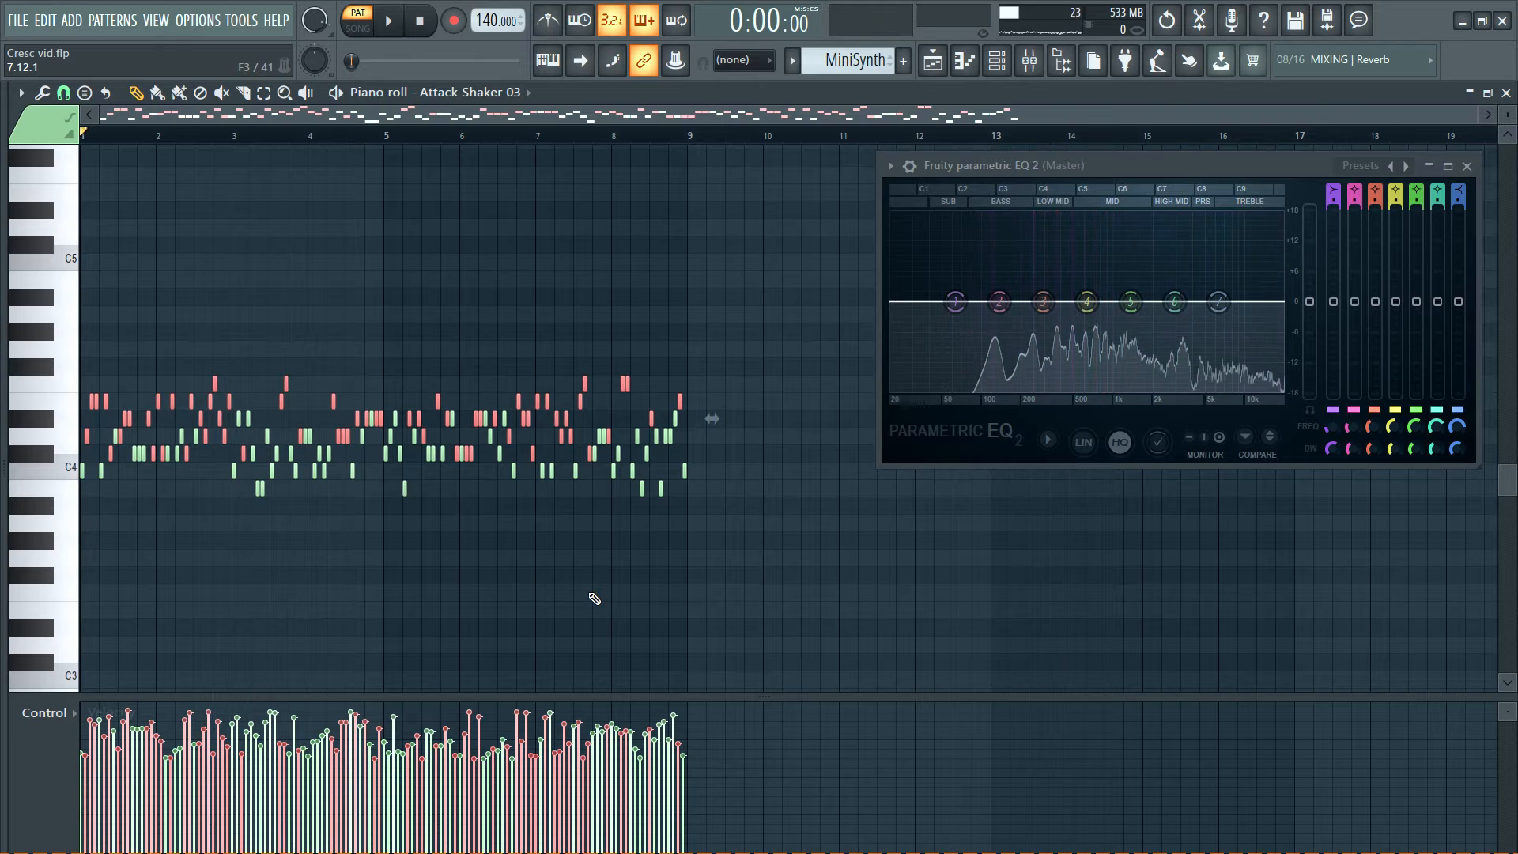
Draw a rising and falling channel volume automation across bars 1 to 8 in the control lane and audition it.
mouse_move(13, 718)
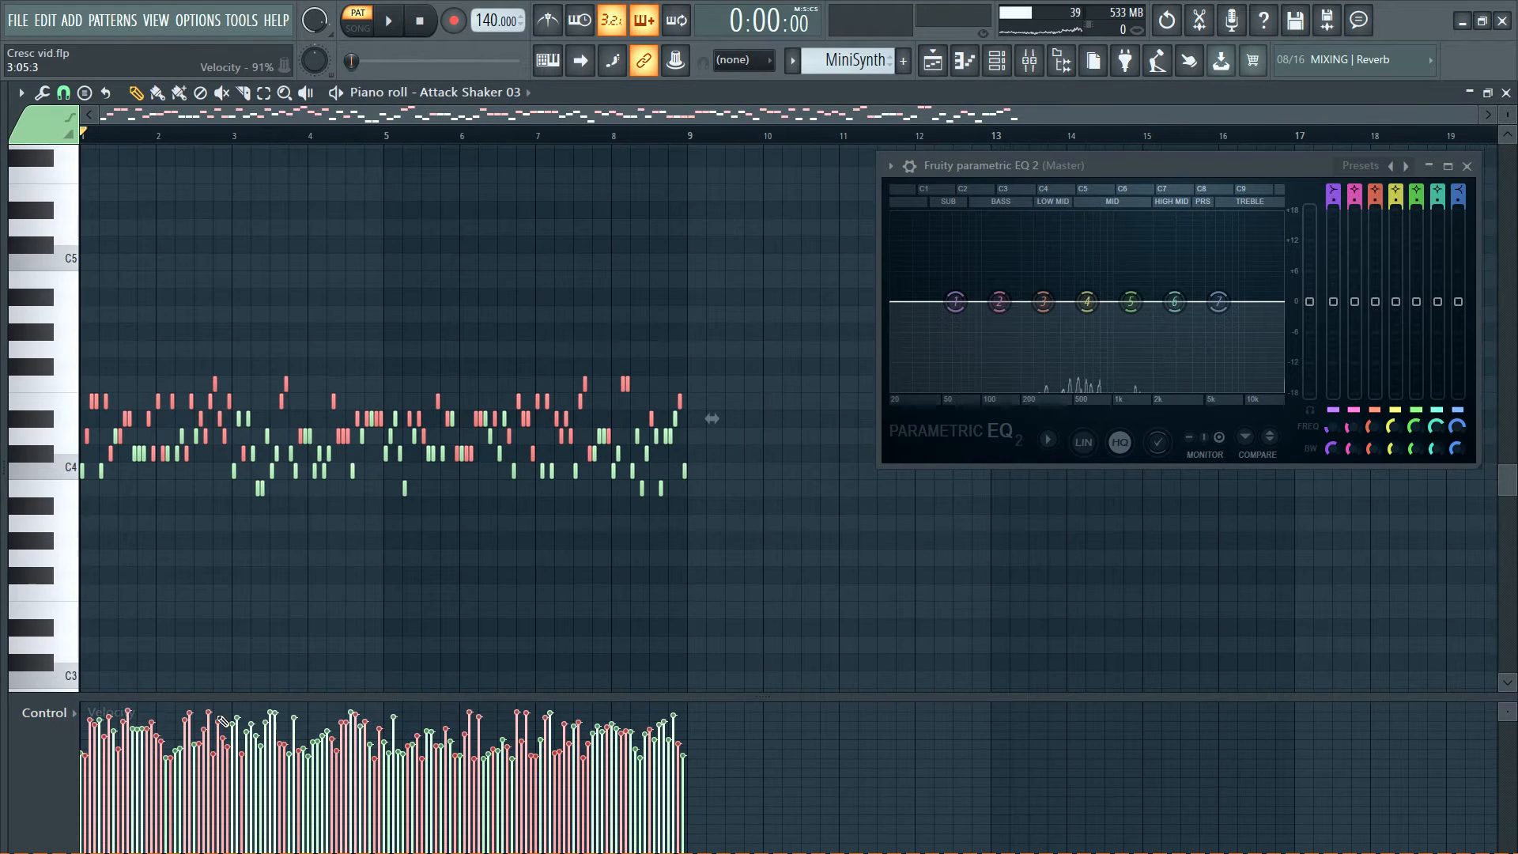
left_click(66, 713)
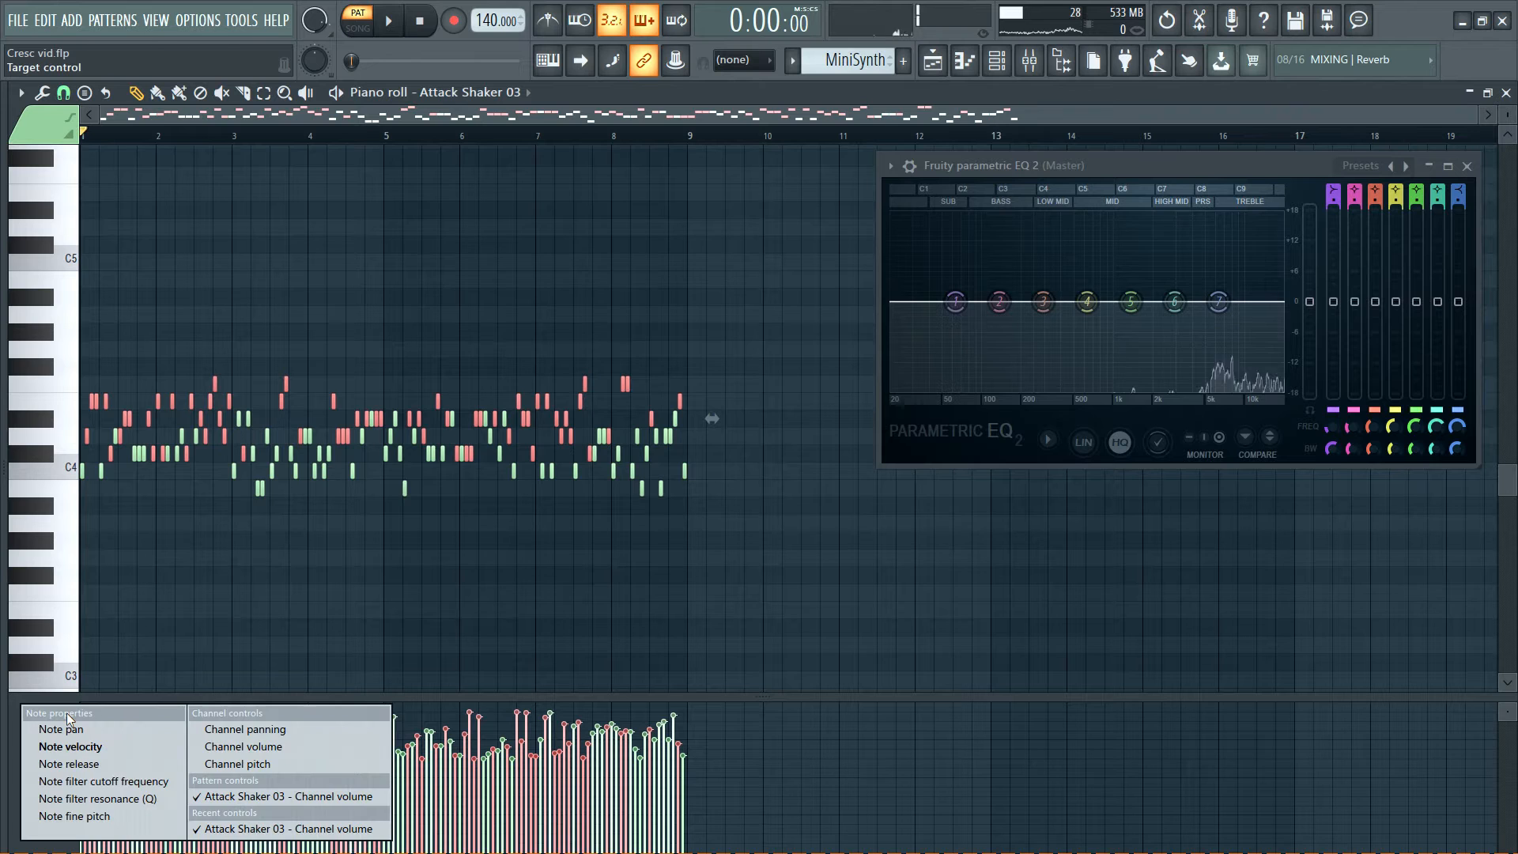
left_click(273, 744)
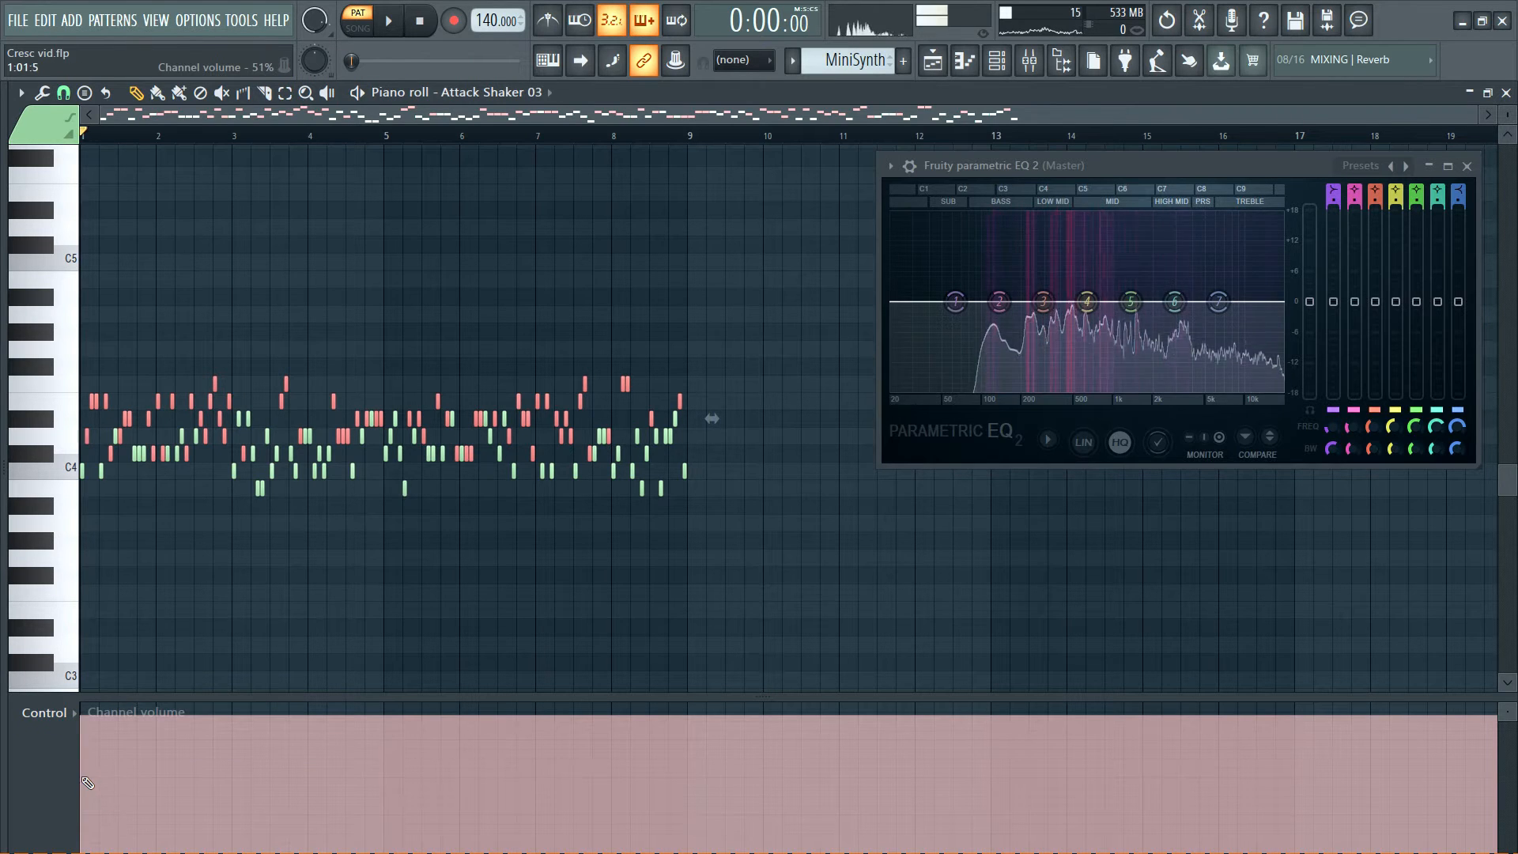
mouse_move(115, 788)
left_mouse_down()
mouse_move(159, 727)
mouse_move(274, 776)
mouse_move(294, 735)
mouse_move(336, 779)
mouse_move(388, 721)
mouse_move(544, 791)
mouse_move(576, 727)
mouse_move(694, 777)
left_mouse_up()
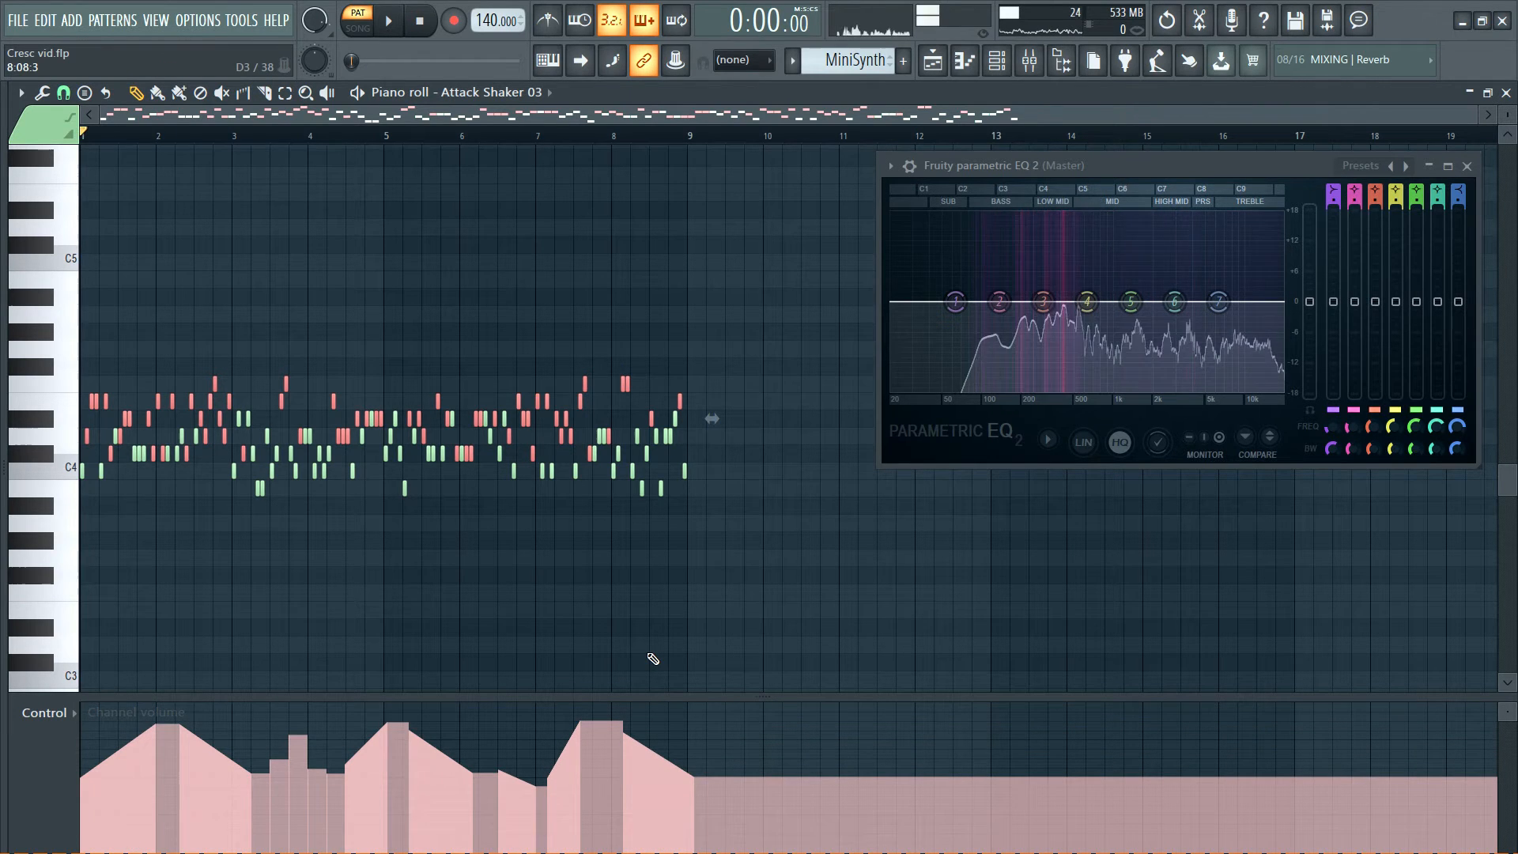
key("space")
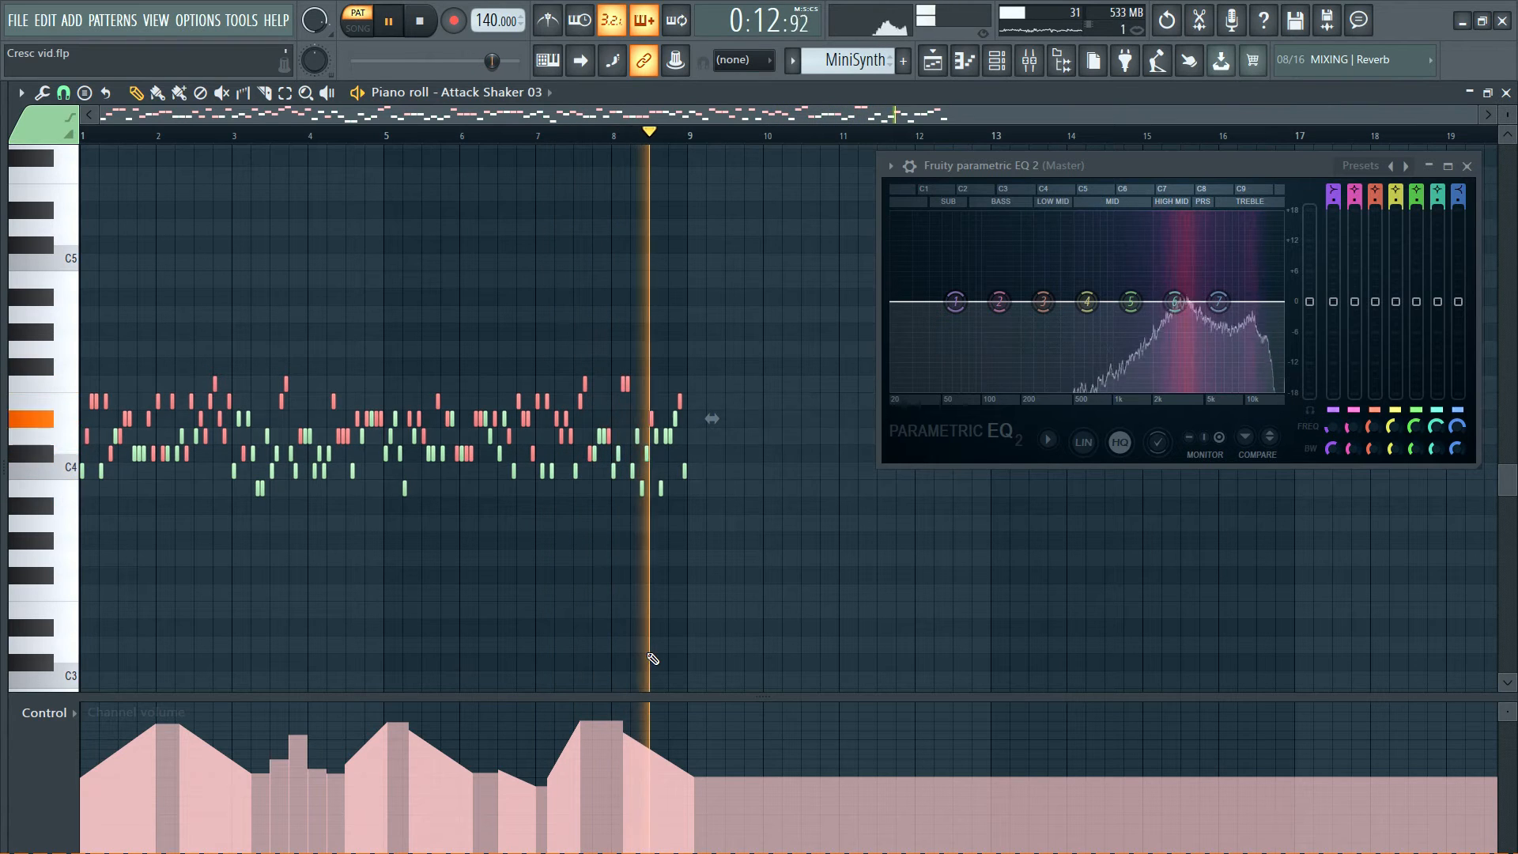
key("space")
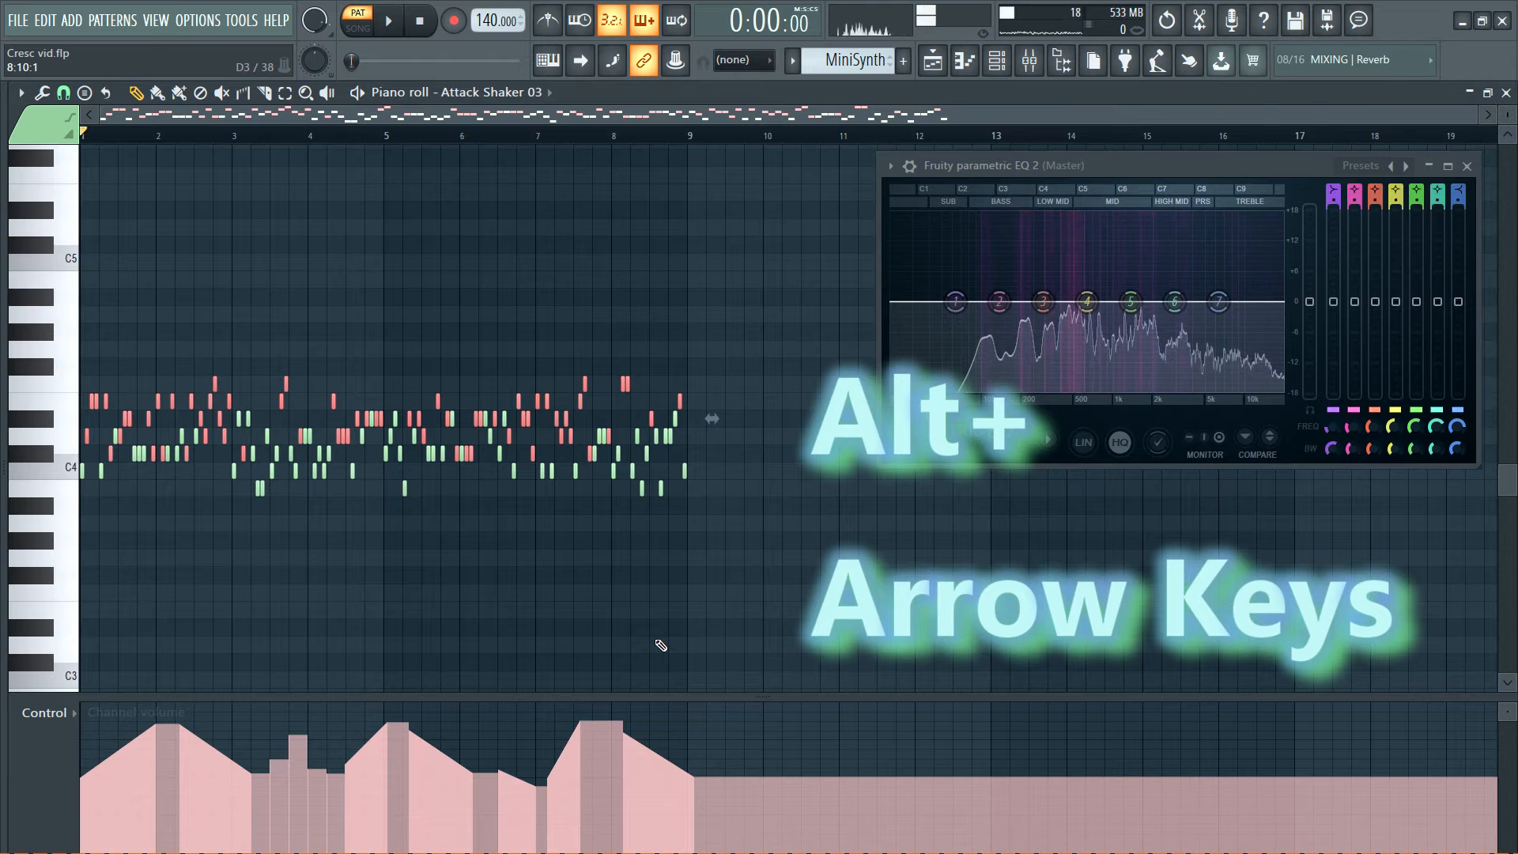
Place a long A3 test note at bar 9, try nudging it gradually later in time, and delete it.
left_click(698, 524)
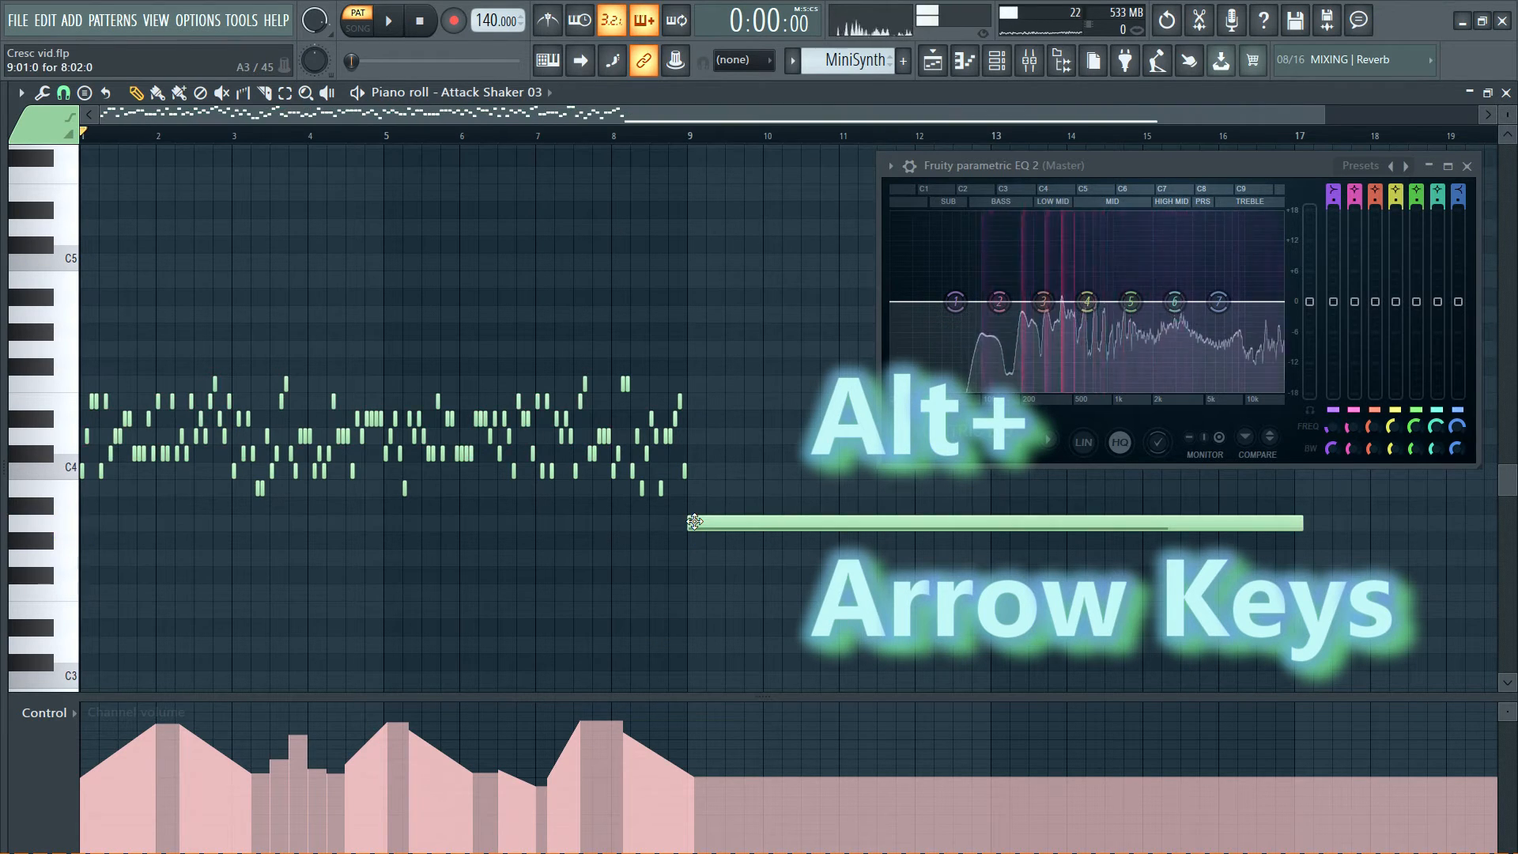
left_click(1230, 528, "ctrl")
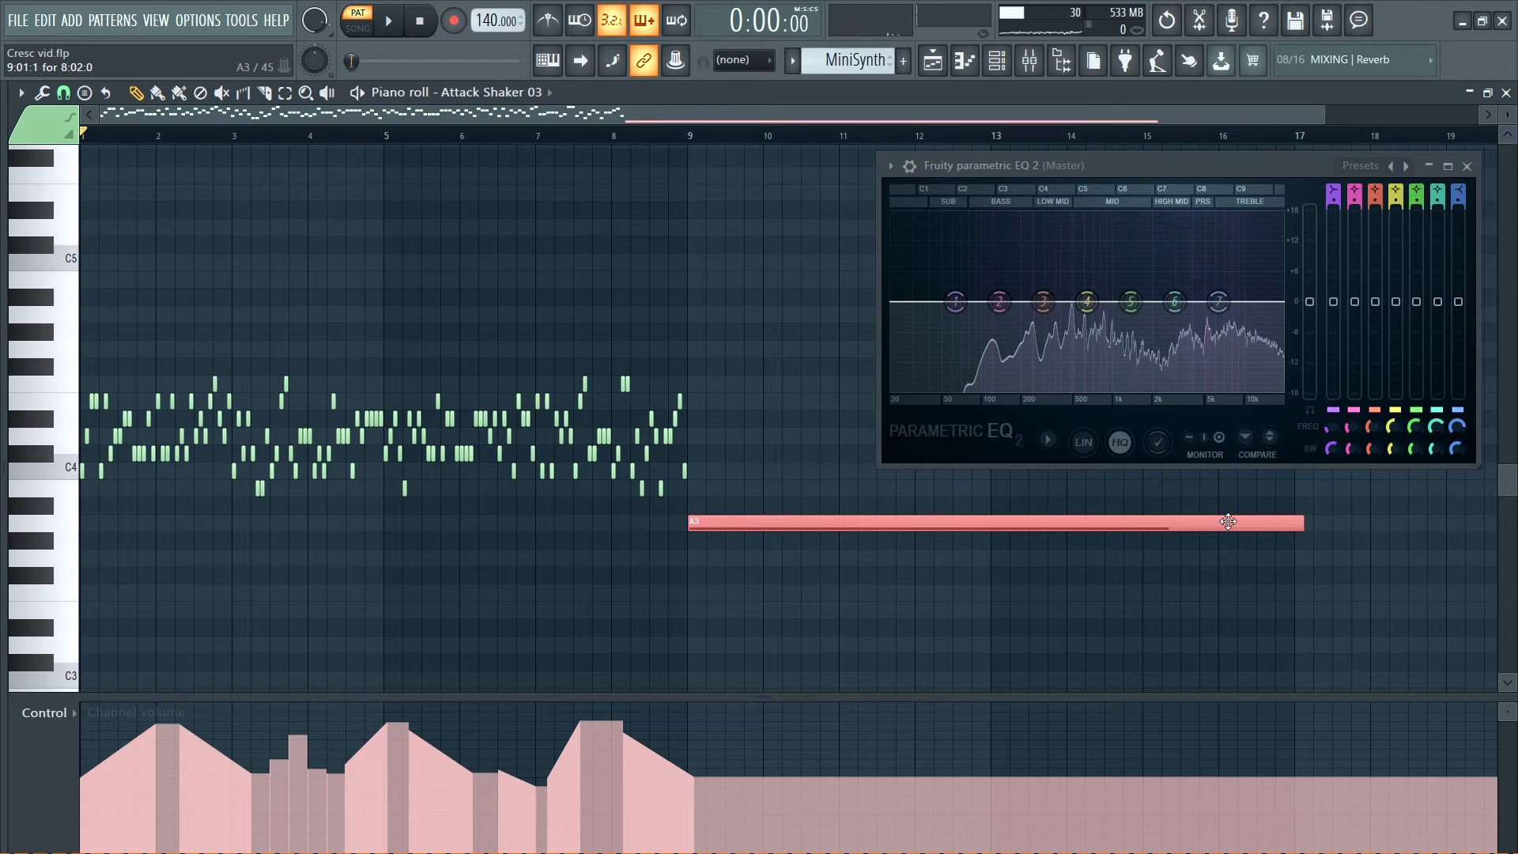
scroll(1228, 522, "up", 9)
scroll(1227, 521, "up", 8)
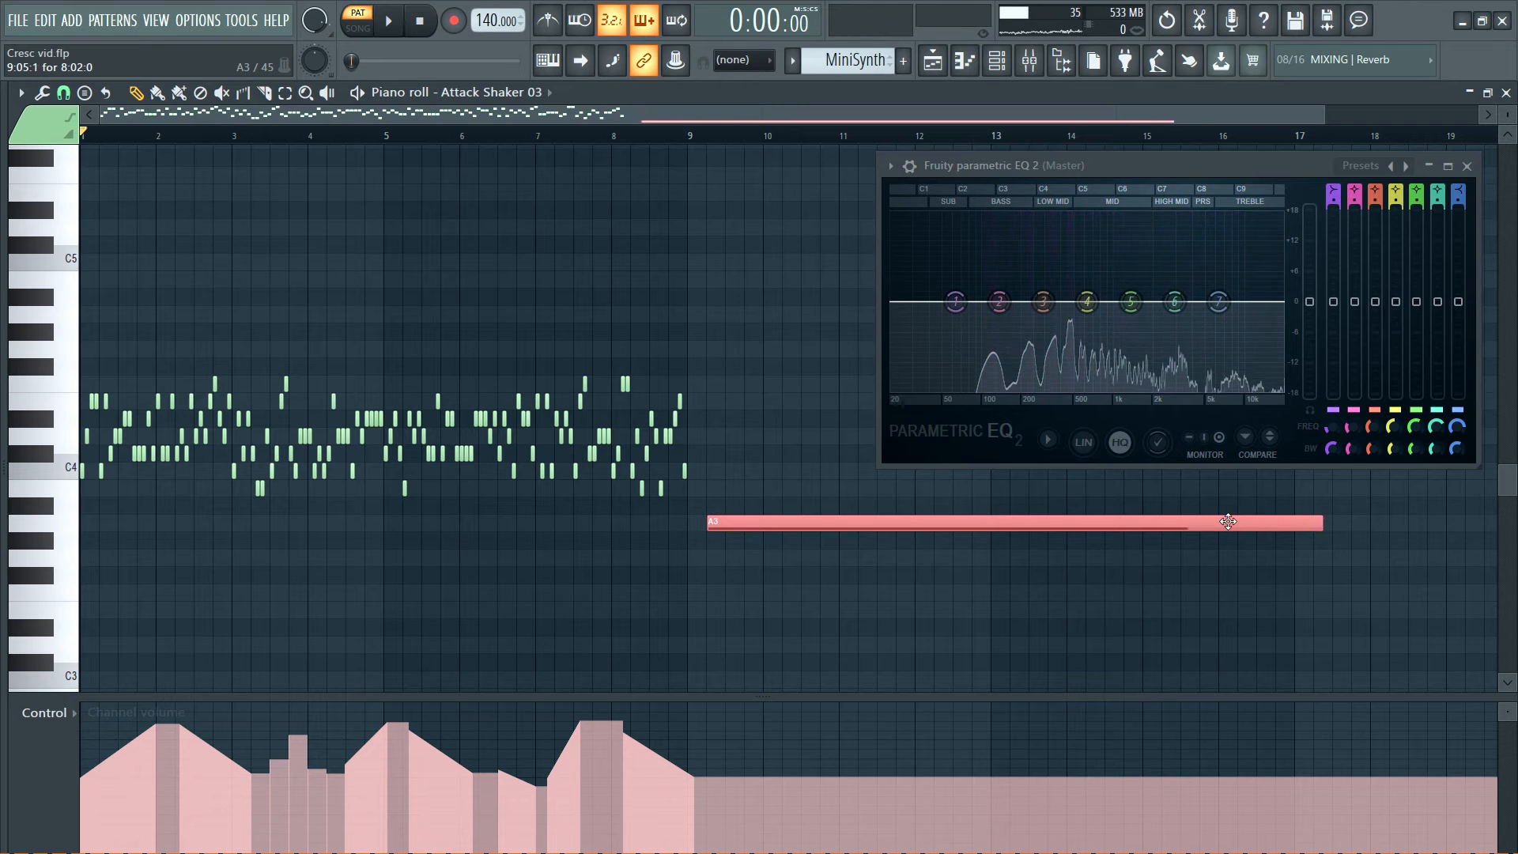
scroll(1227, 522, "up", 8)
scroll(1228, 521, "up", 3)
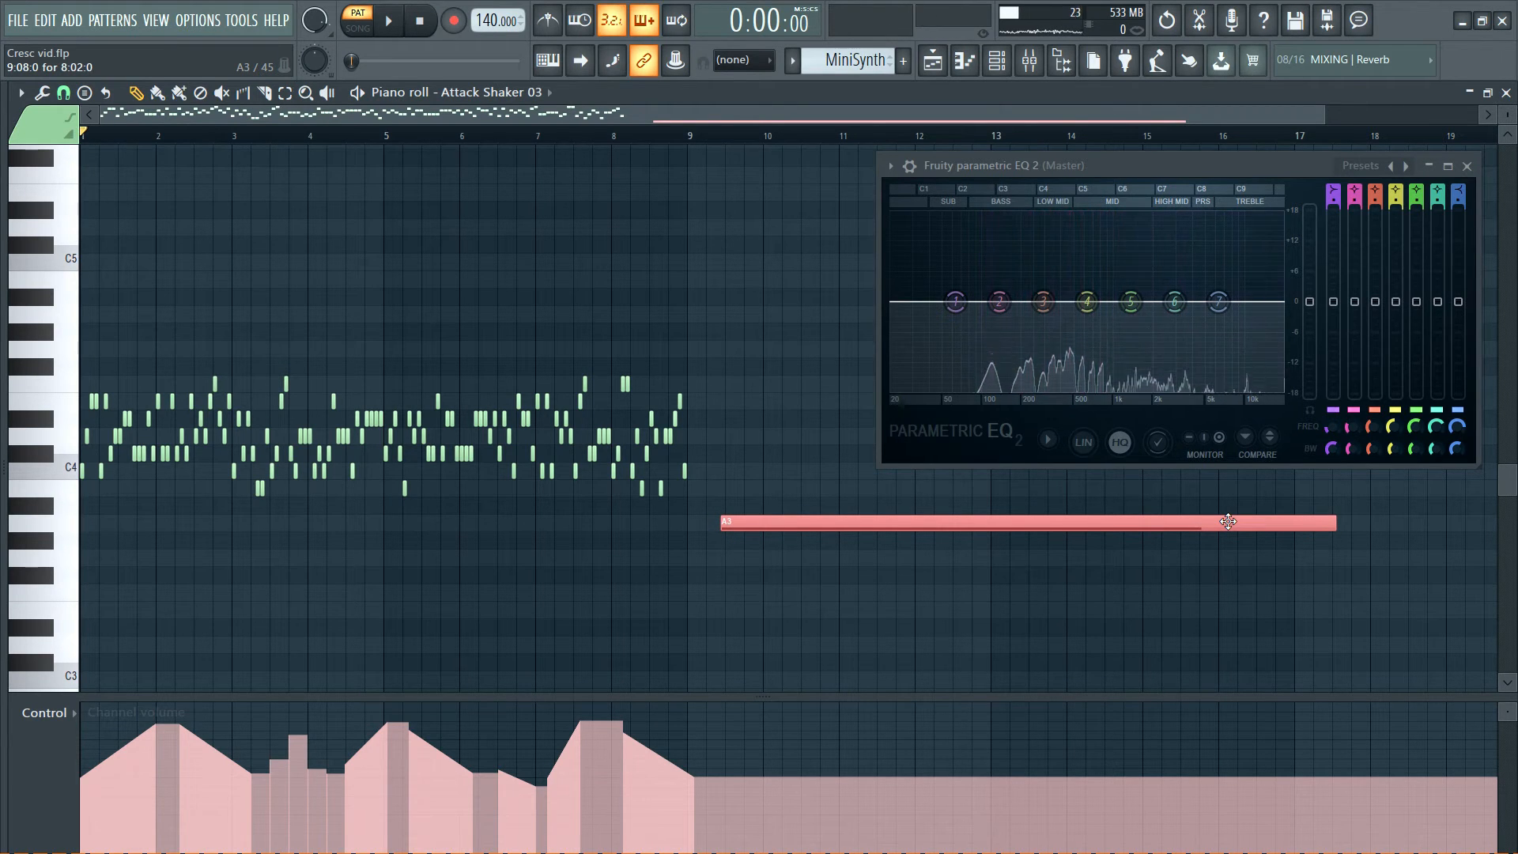
right_click(1227, 522)
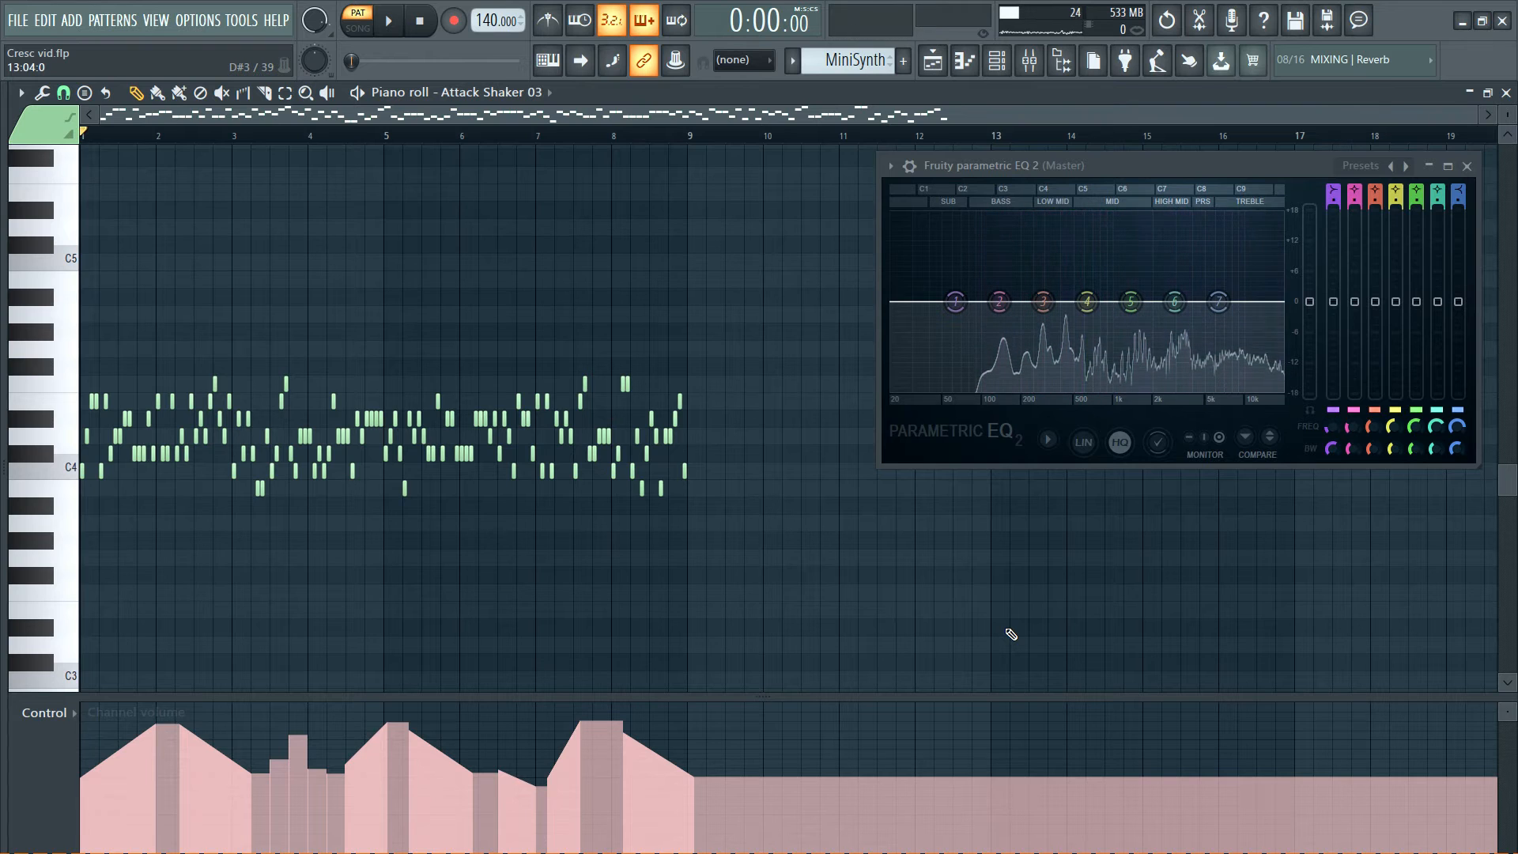
Nudge random selections of the shaker notes slightly later off the grid and audition the humanized timing.
key("shift+r")
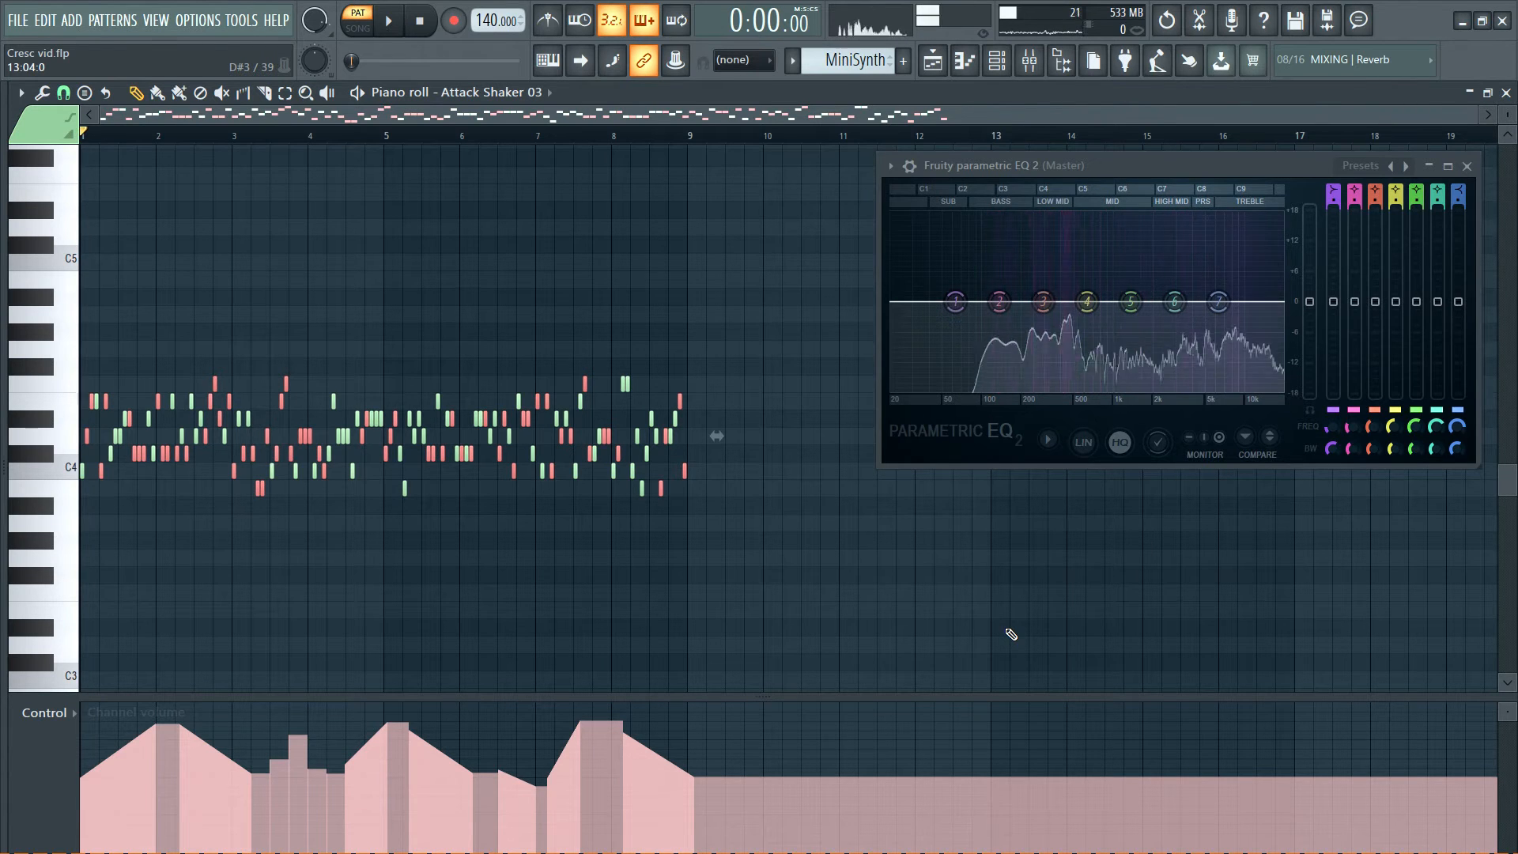
key("shift+r")
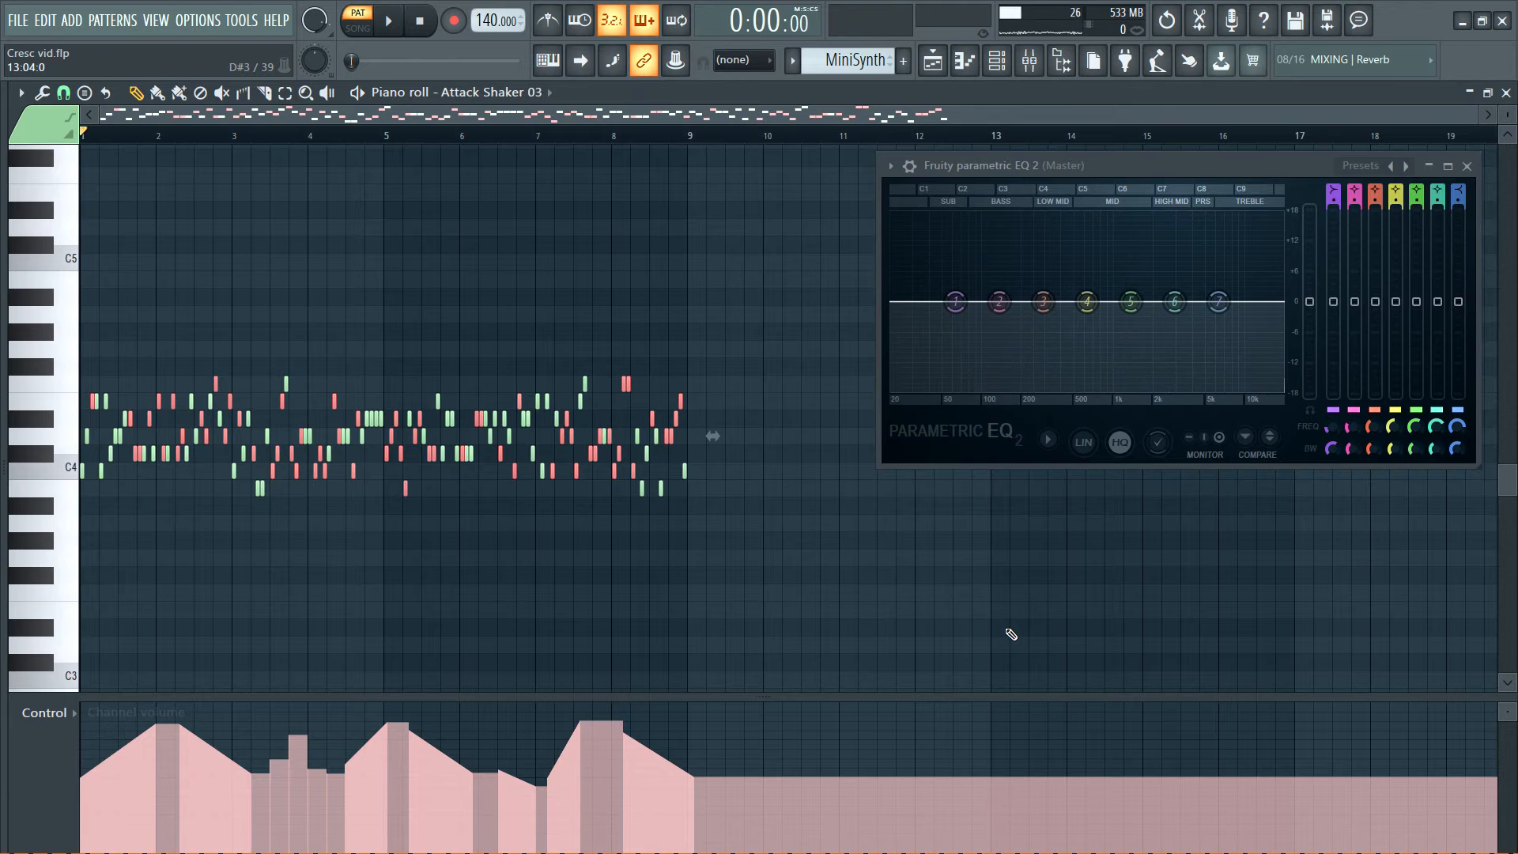
key("space")
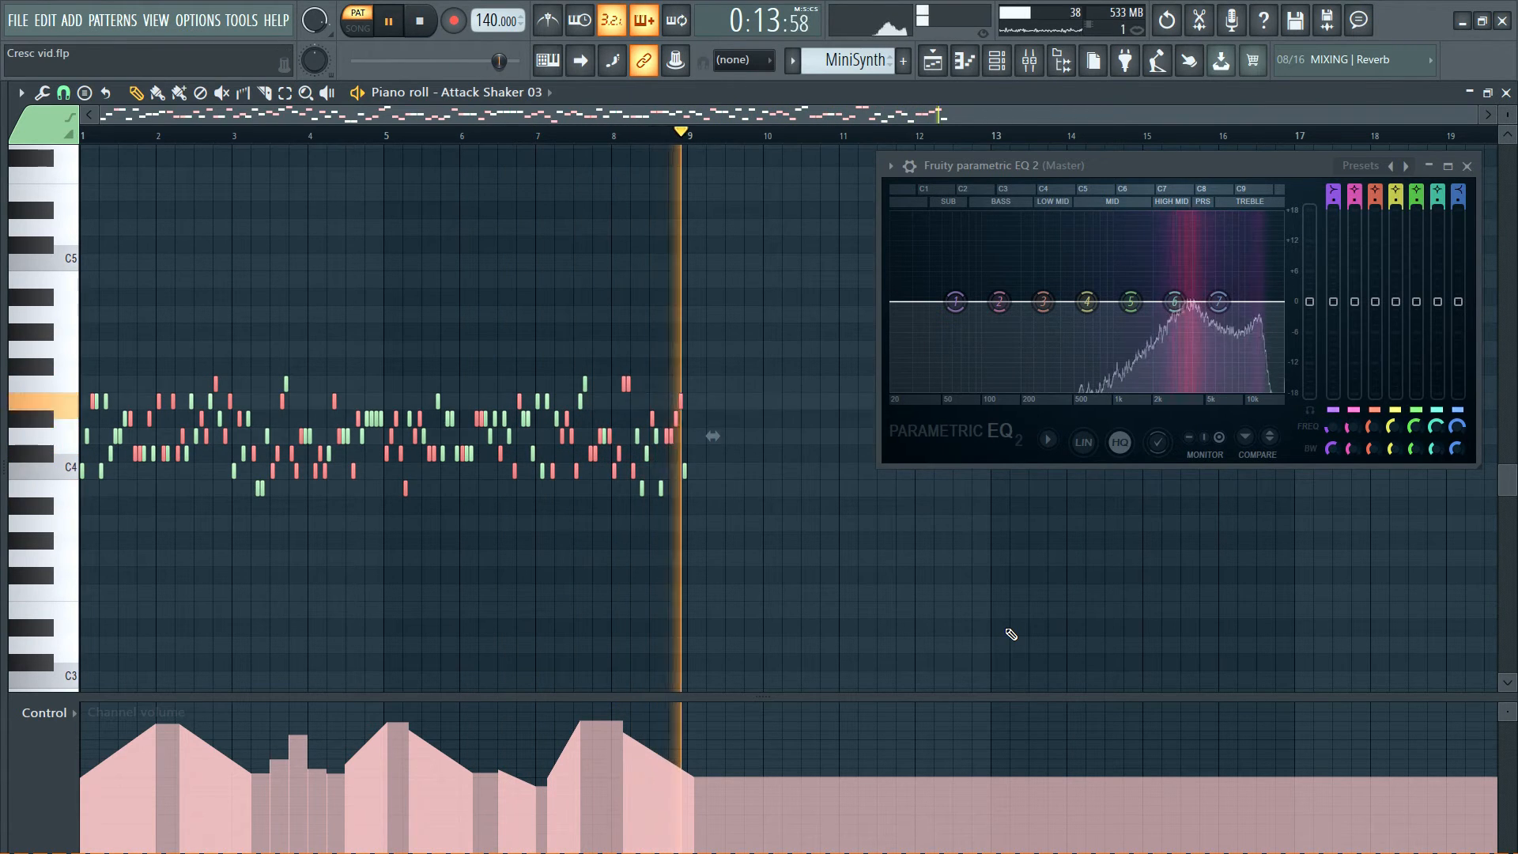
key("space")
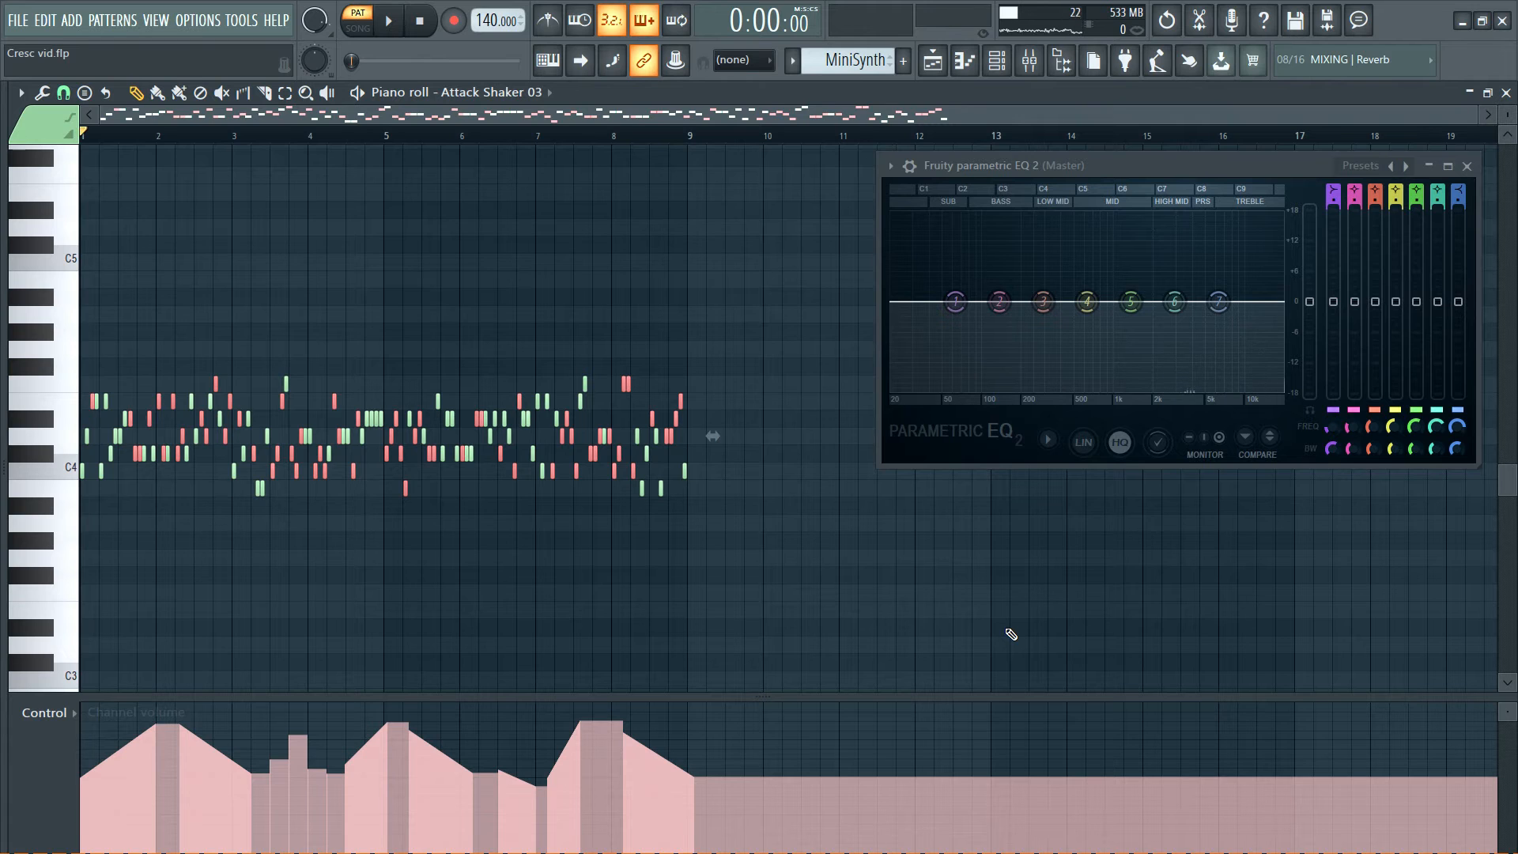
key("space")
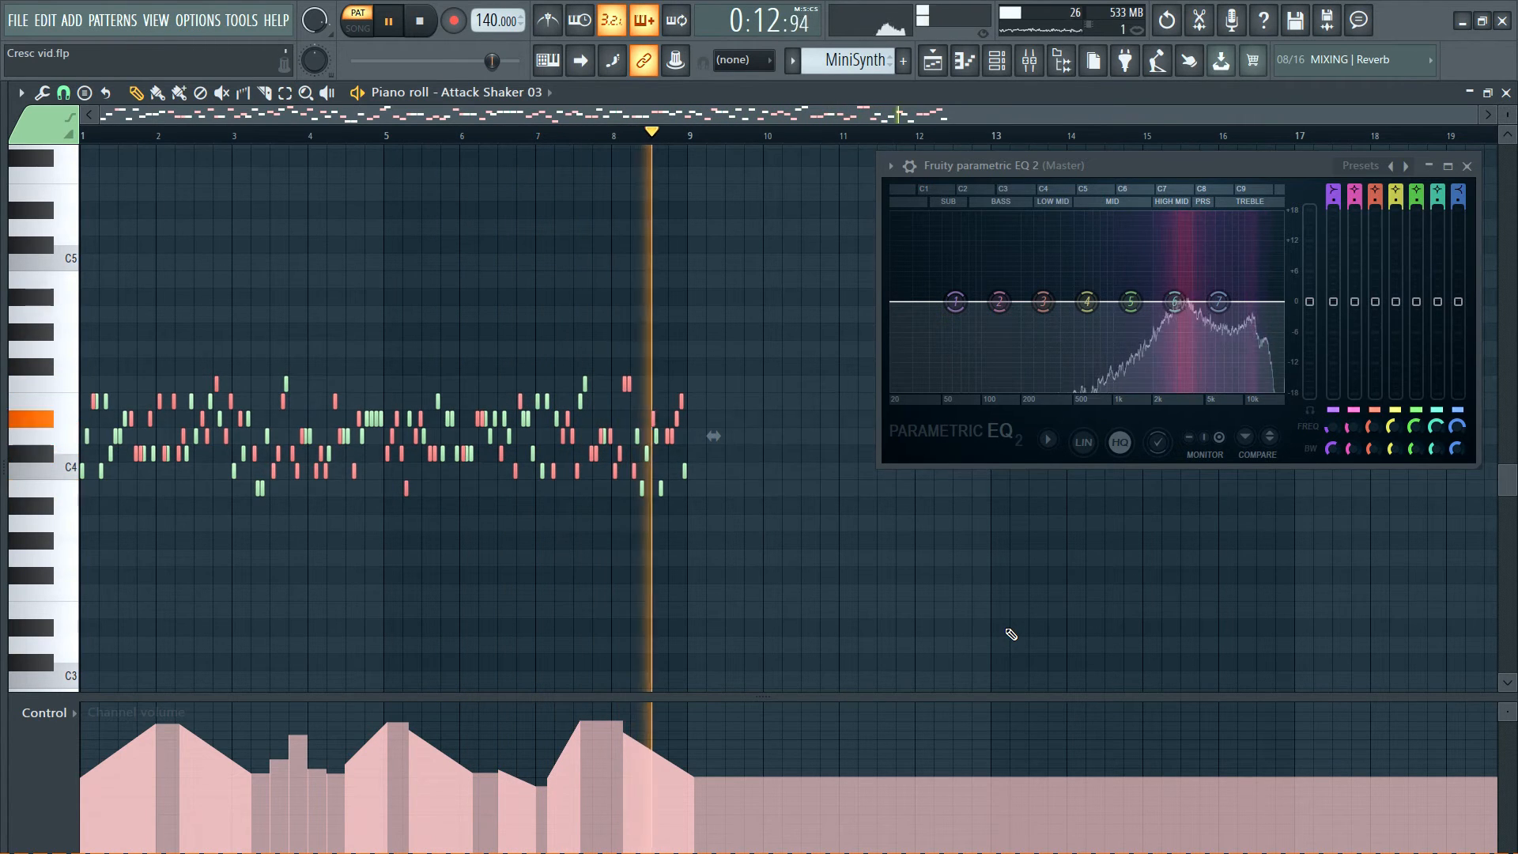
Stop playback and try shifting the bar 8 shaker notes, and the remaining notes from bars 1 to 7, one bar later.
key("space")
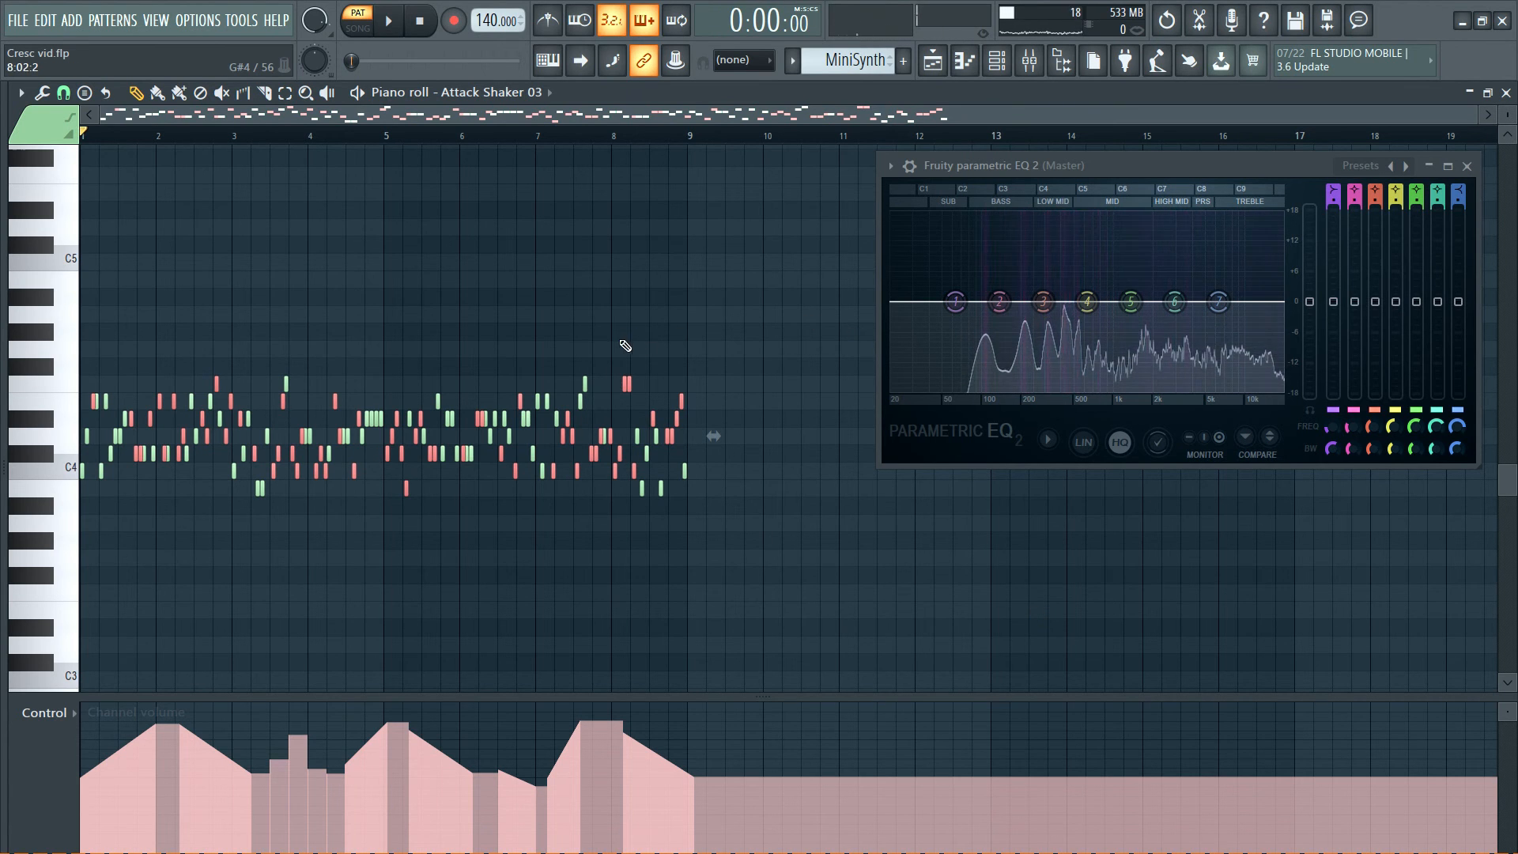
left_click_drag(608, 340, 719, 529)
left_click_drag(645, 445, 753, 434)
left_click_drag(630, 377, 16, 512)
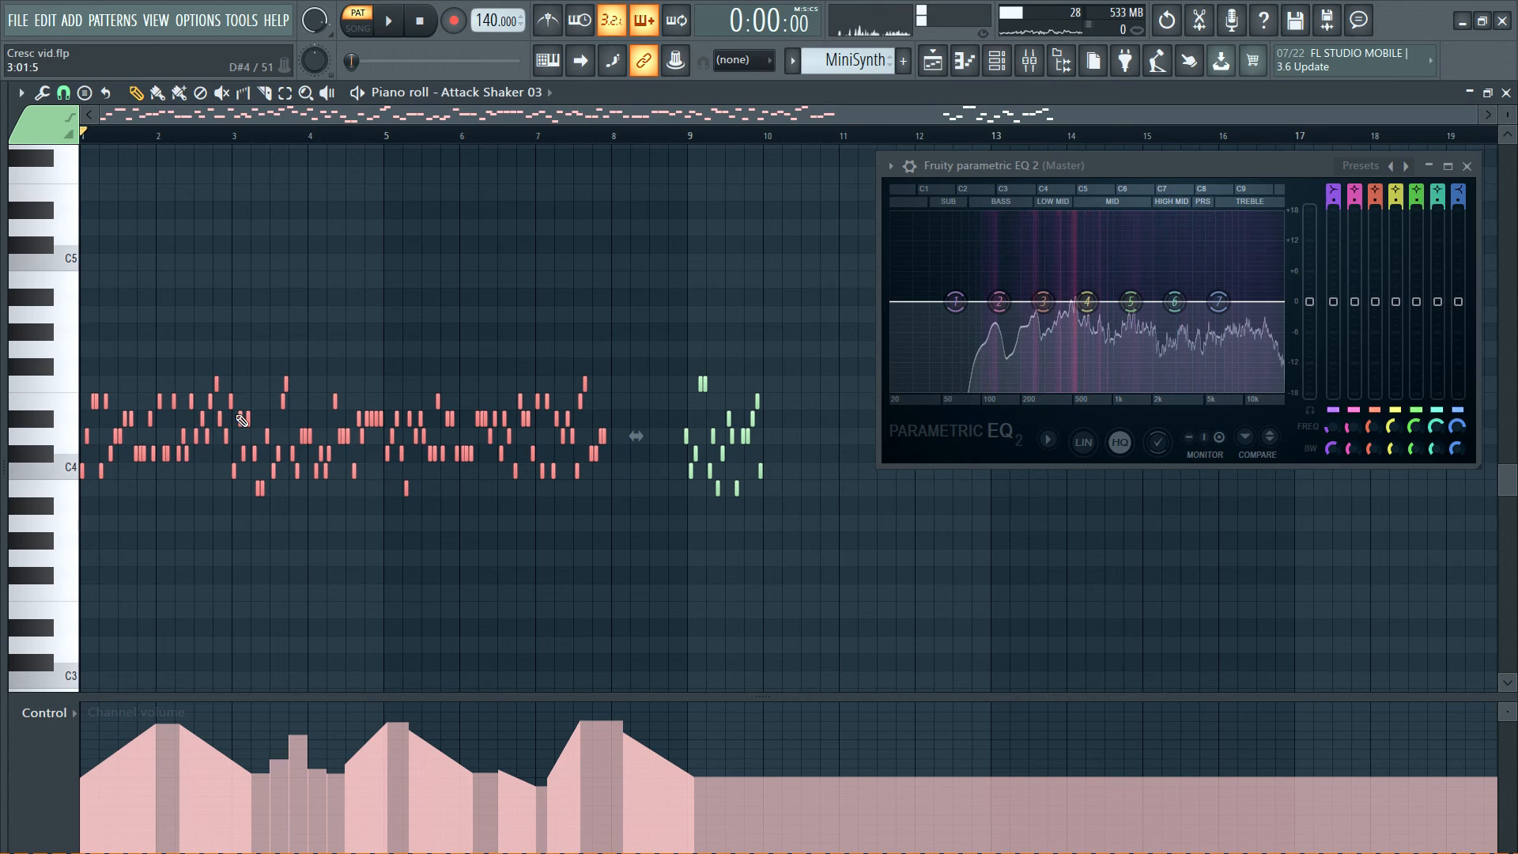
left_click_drag(243, 417, 313, 421)
left_click_drag(793, 512, 695, 381)
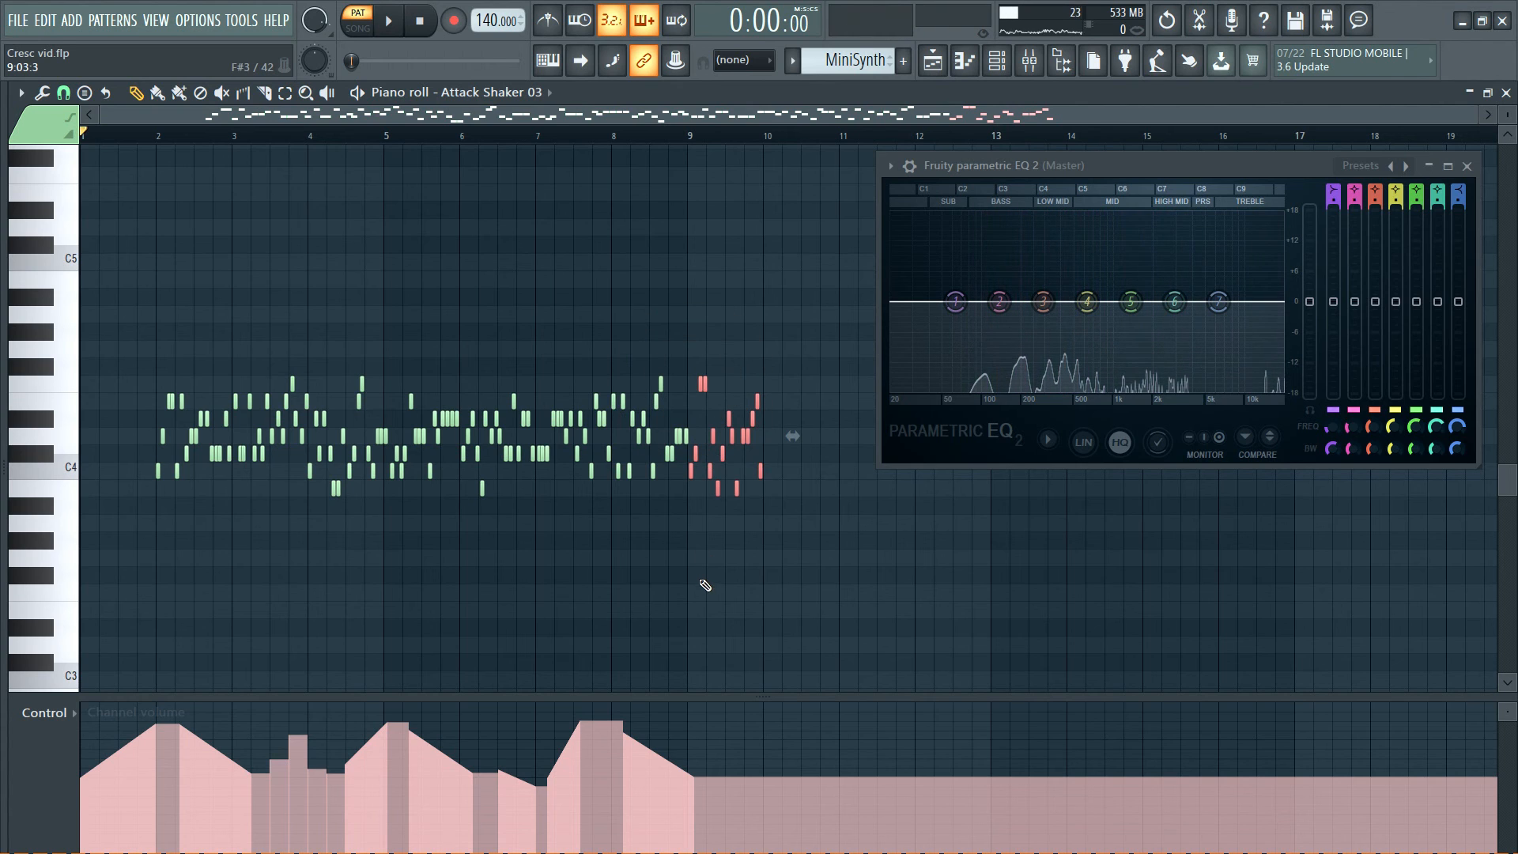
Undo the one-bar shifts of the shaker notes and clear the note selection.
key("ctrl+z")
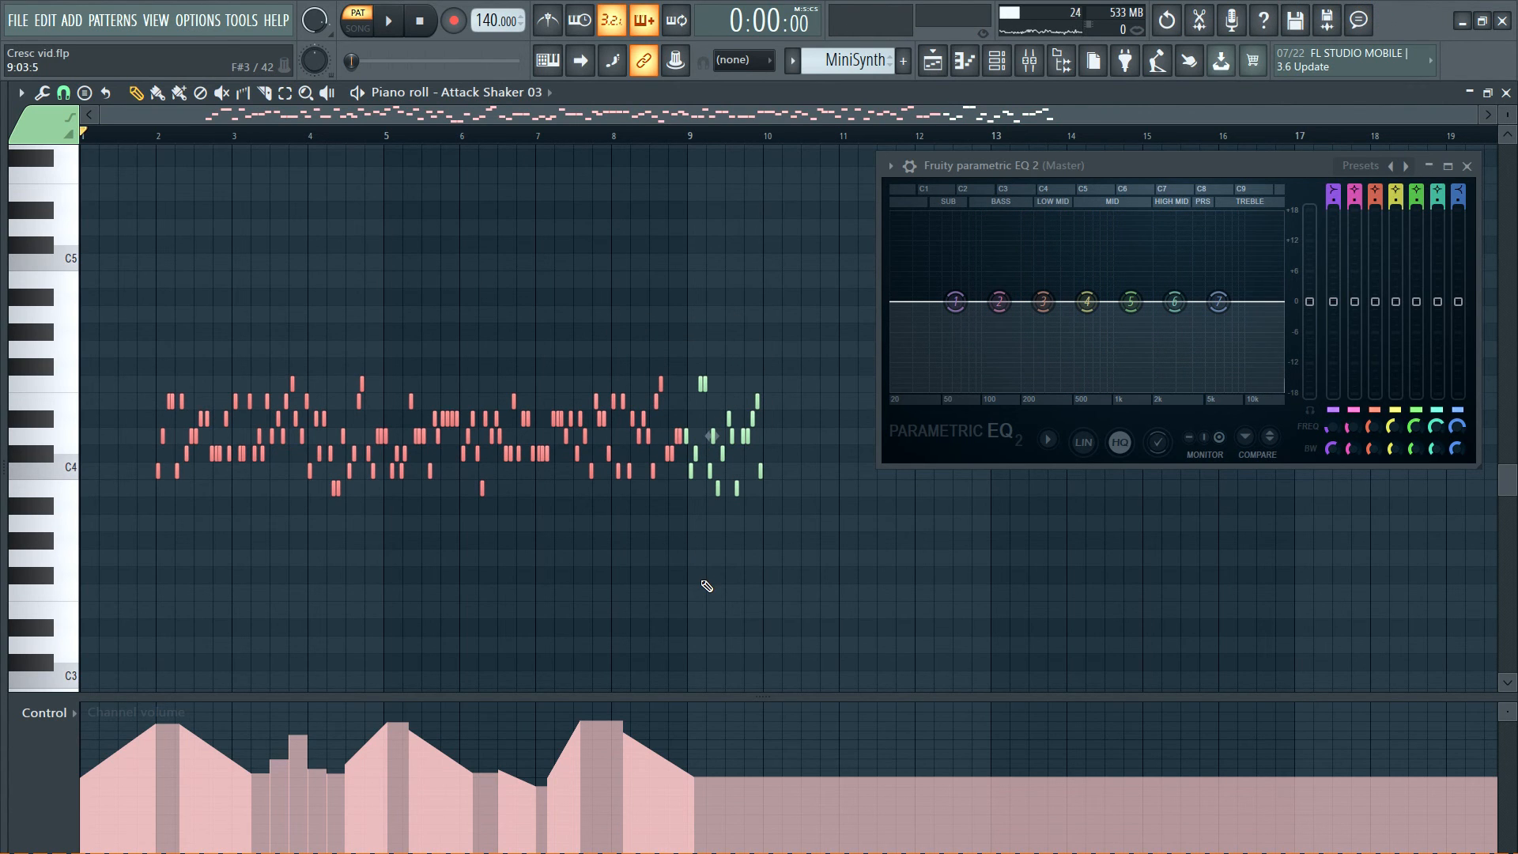
key("ctrl+z")
key("ctrl+z")
key("ctrl+z")
left_click(711, 583, "ctrl")
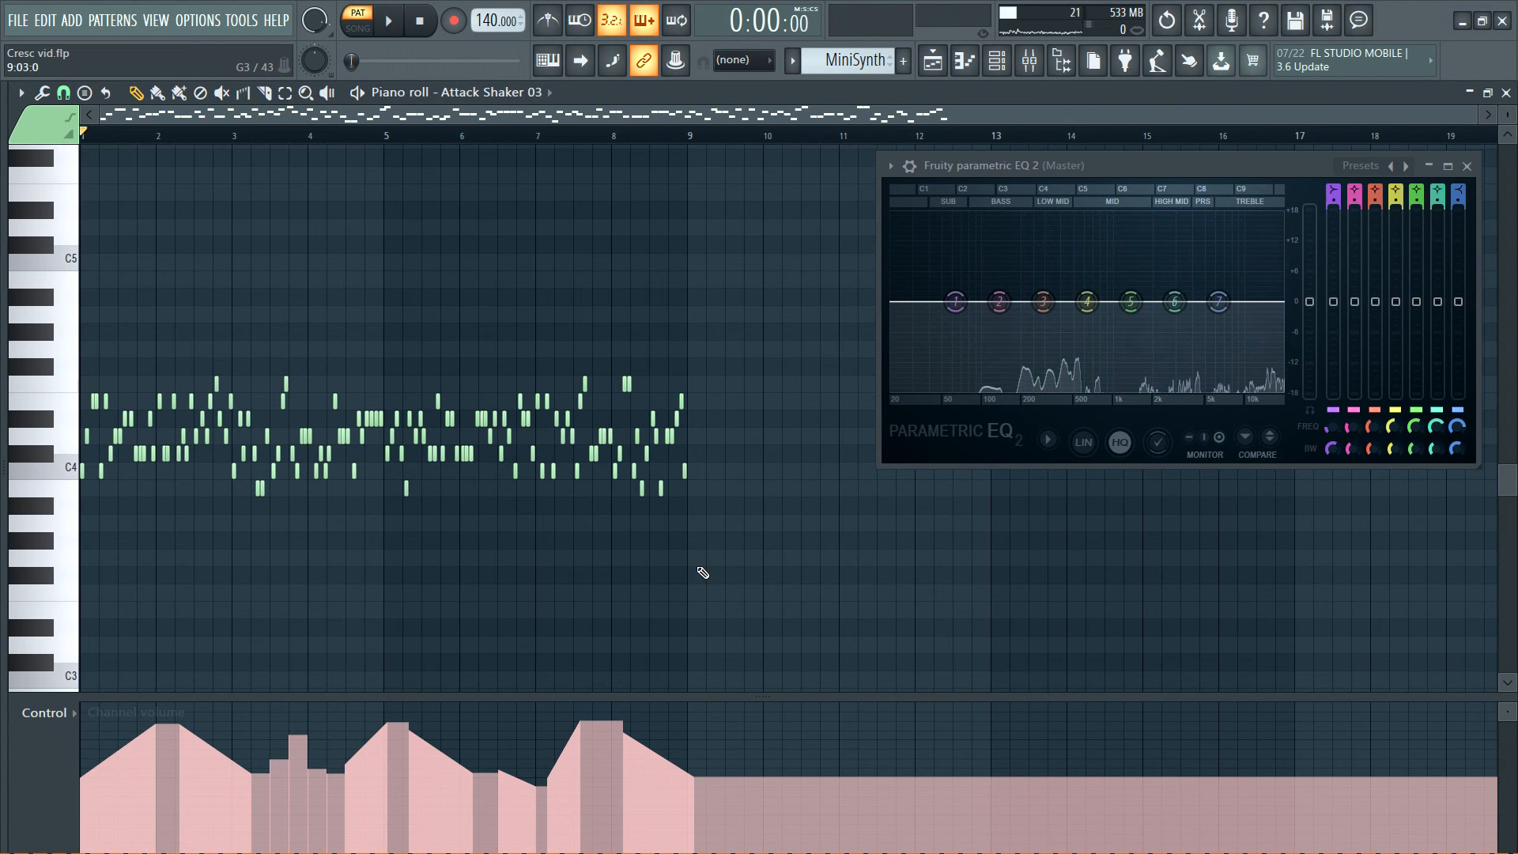
Draw an eight-bar F#3 note from bar 9 to bar 17 and select it.
left_click(690, 578)
left_click_drag(692, 576, 1299, 566)
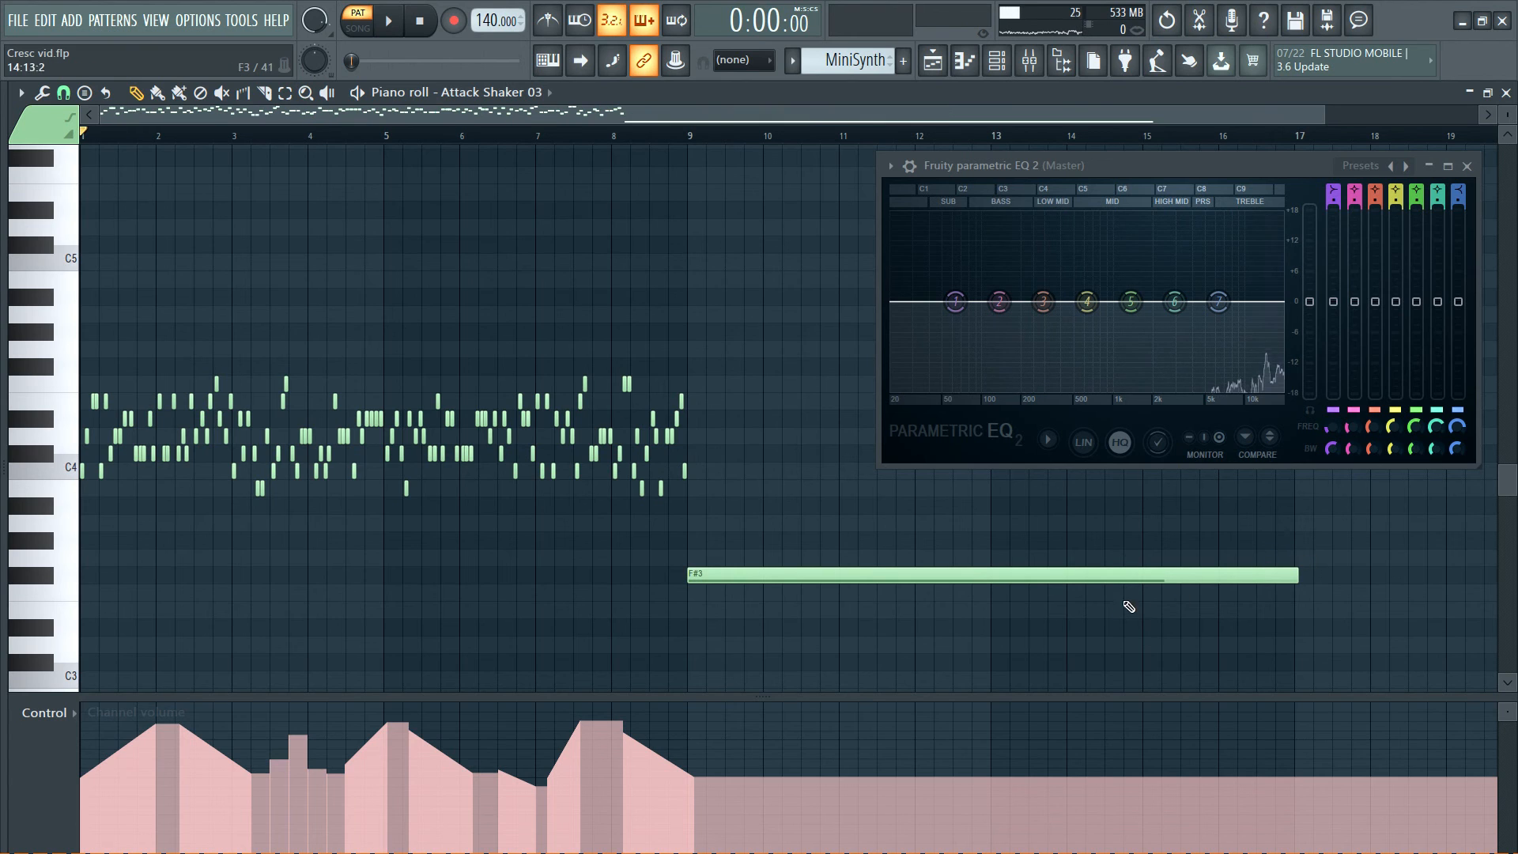
left_click(1109, 580)
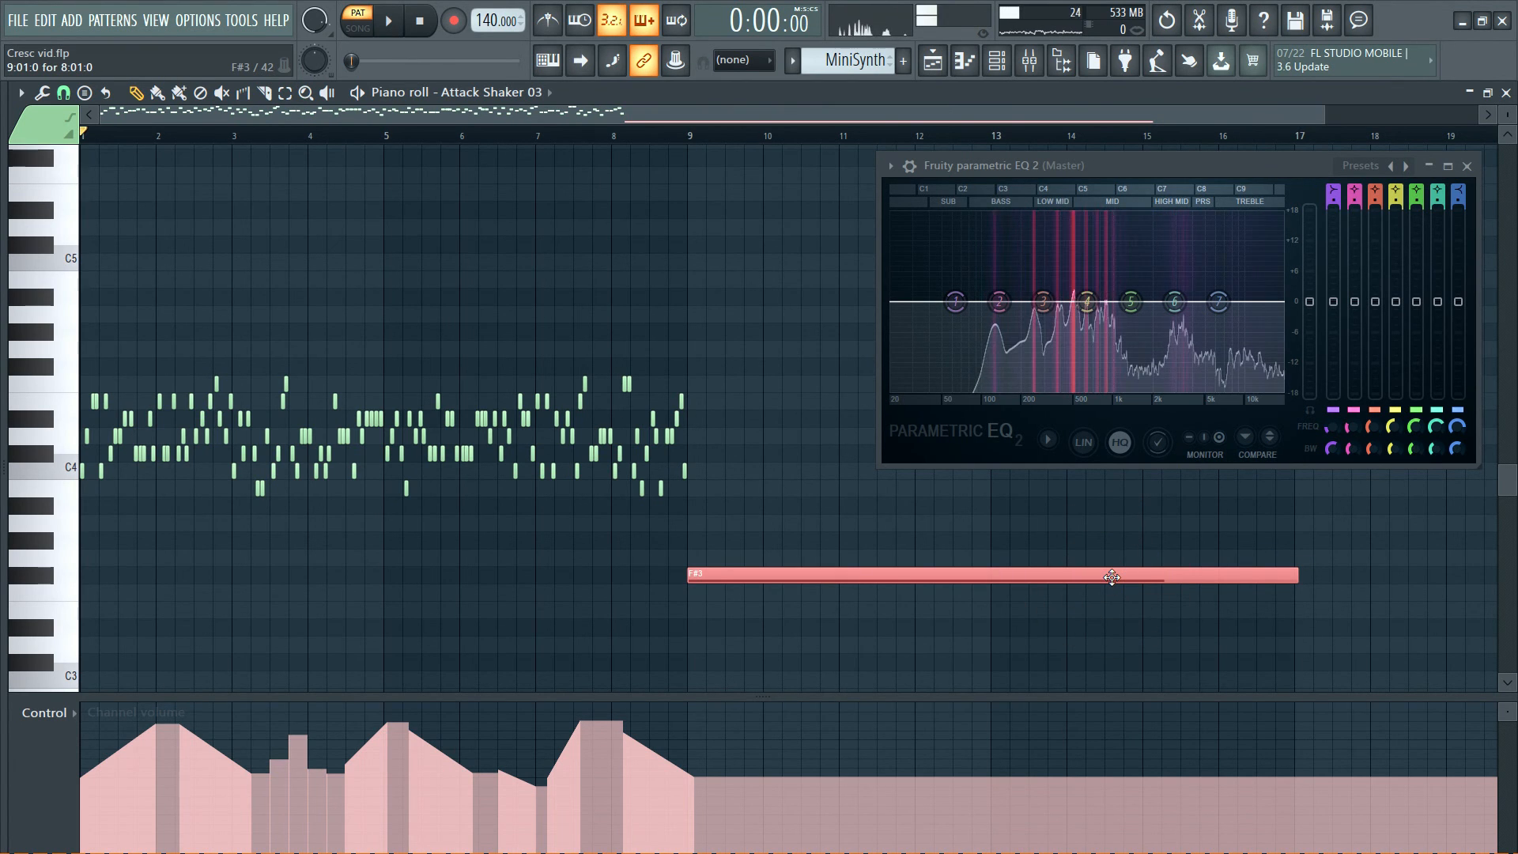
Preview a random pattern in the piano roll randomizer, reset its settings, and close it without accepting.
key("alt+r")
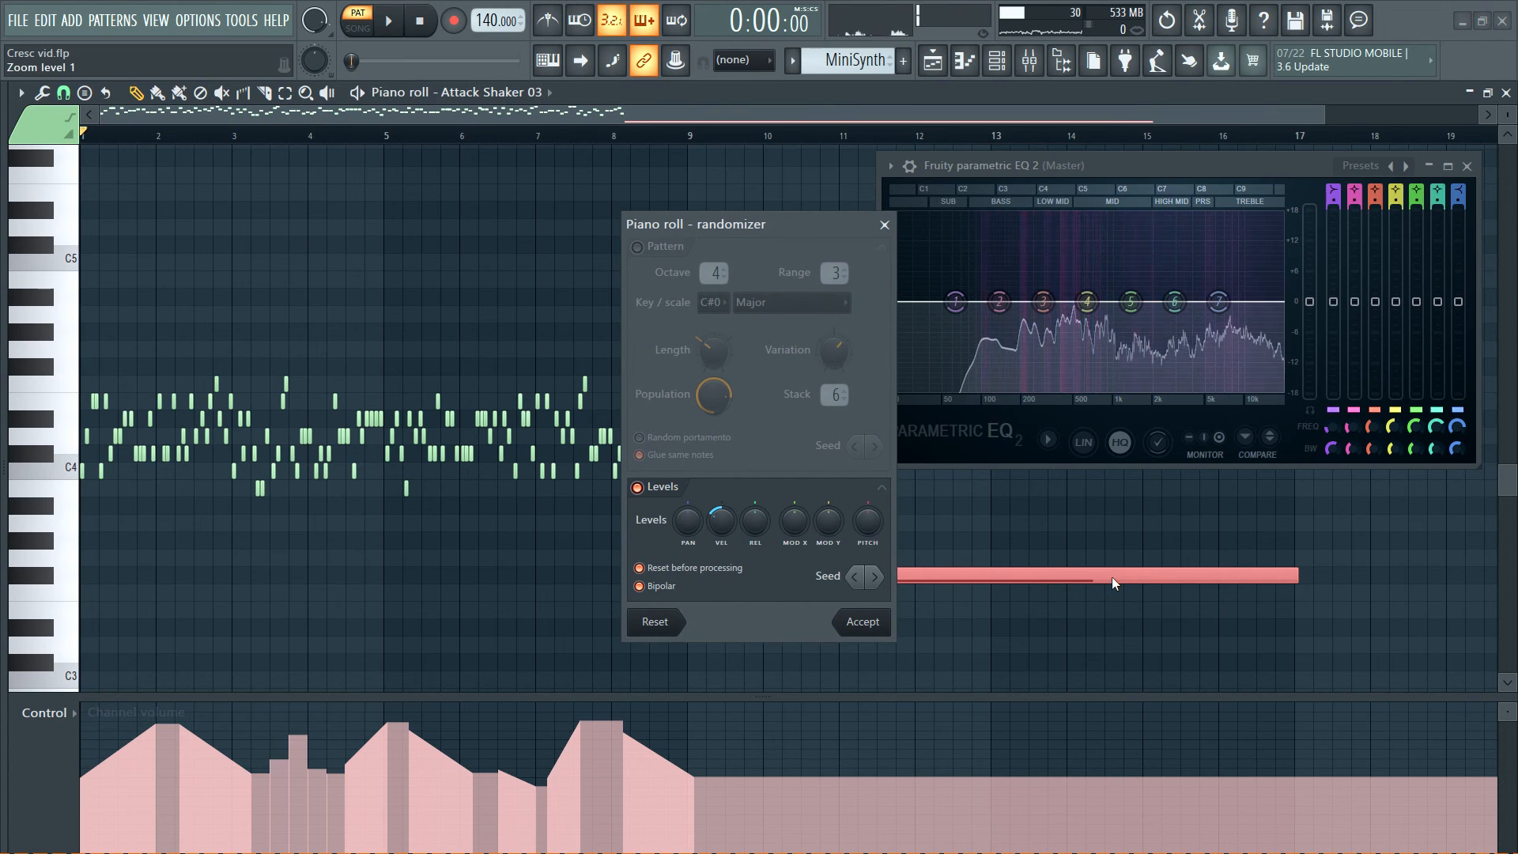
left_click(639, 246)
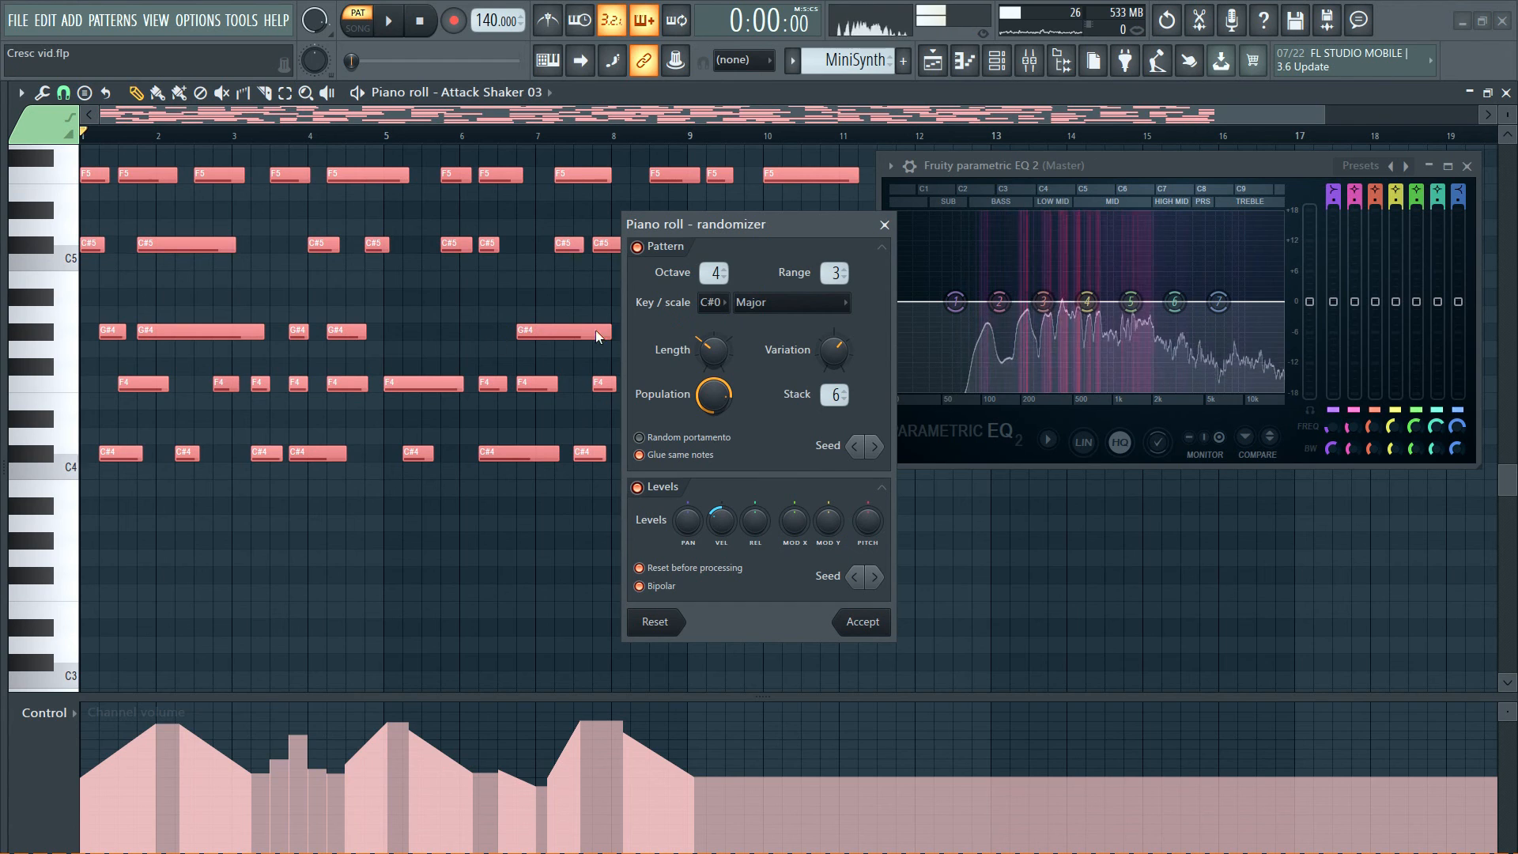
left_click_drag(829, 227, 1088, 183)
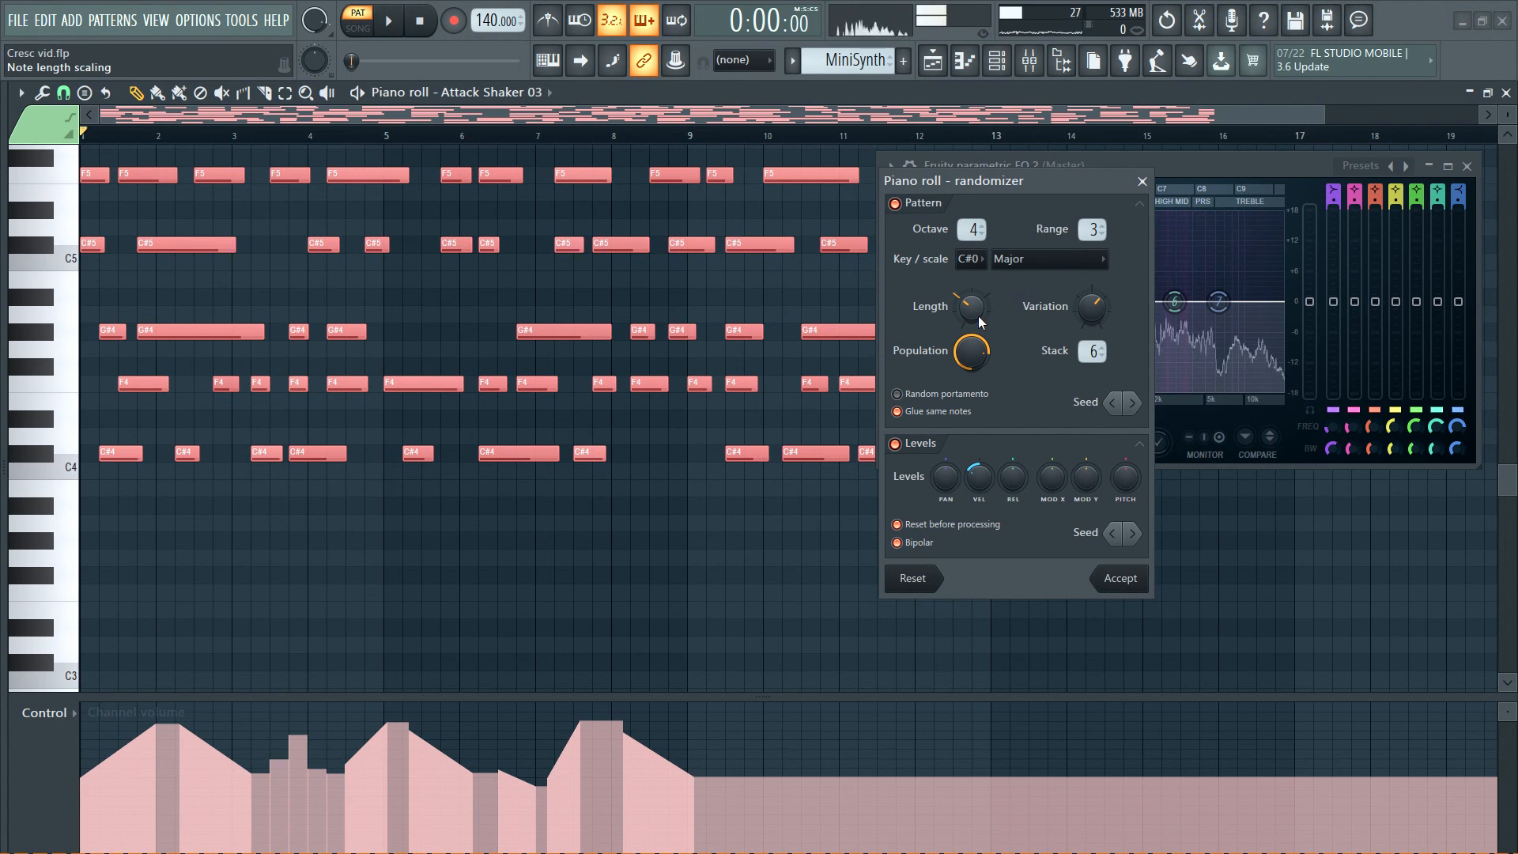
left_click(930, 582)
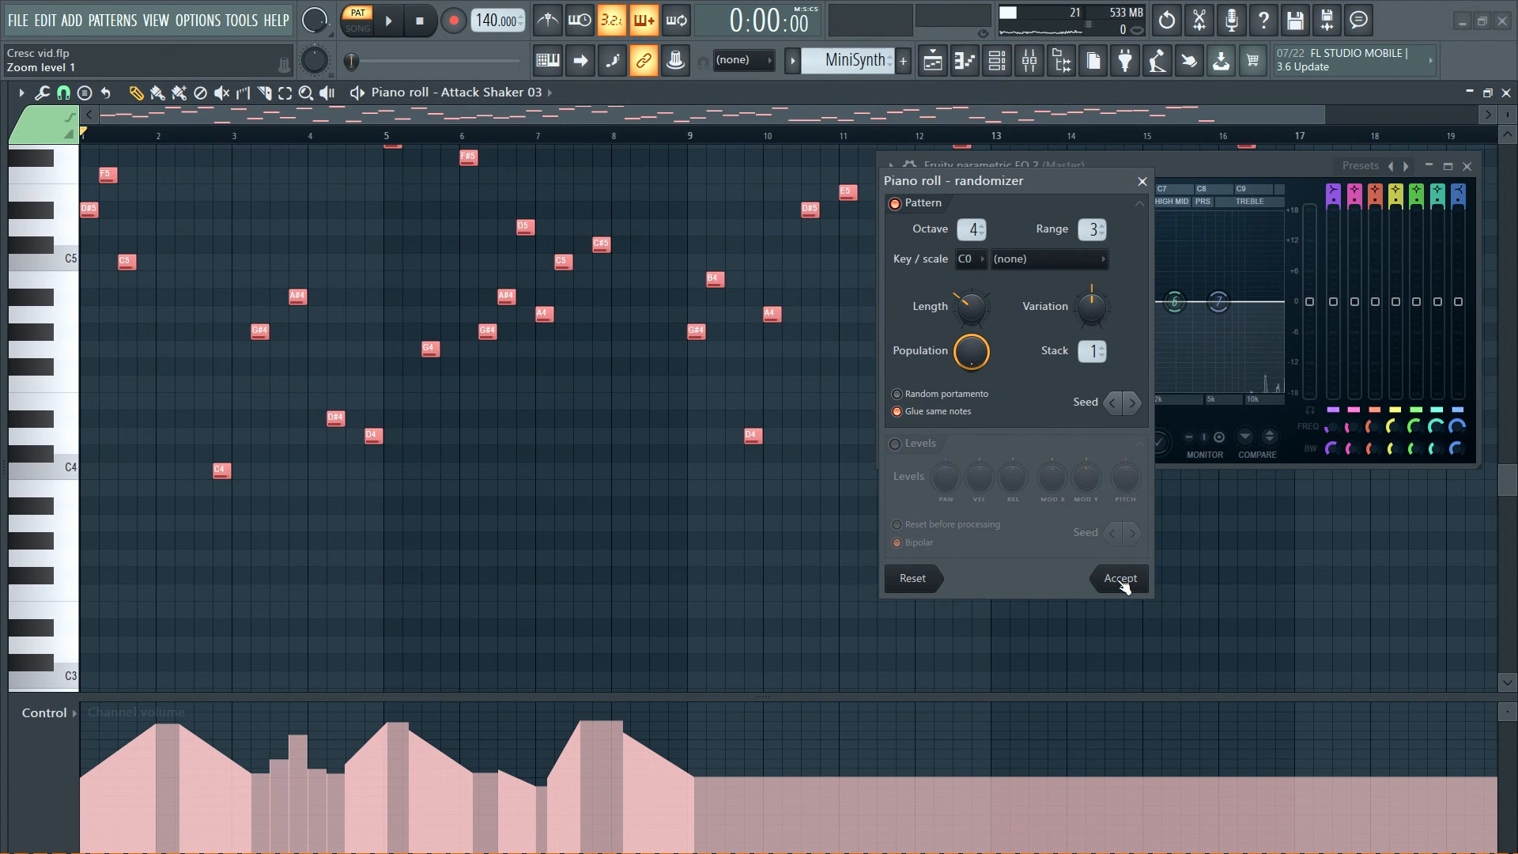
left_click(1142, 182)
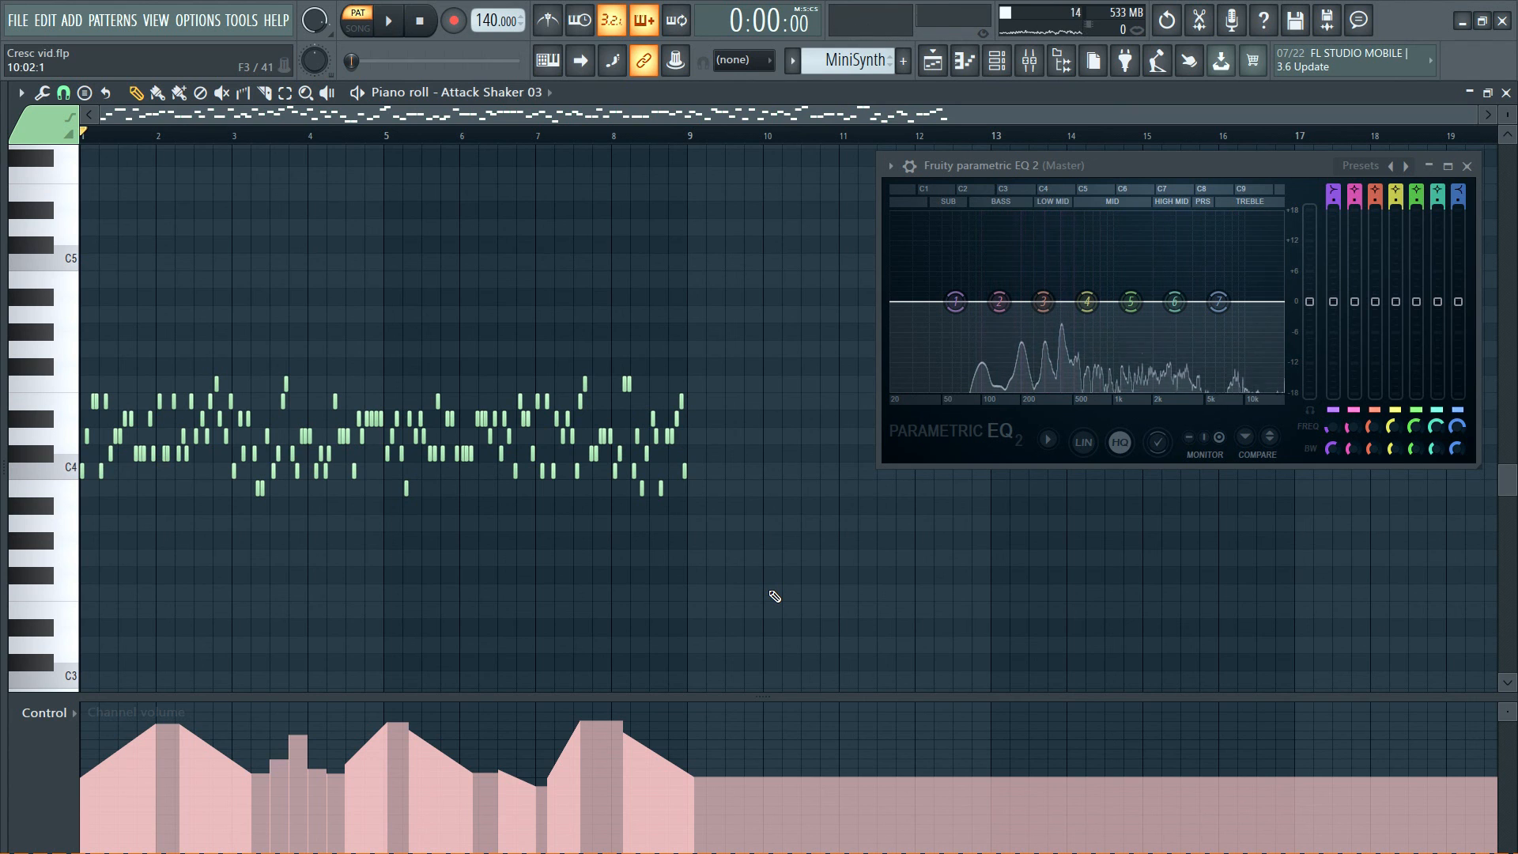
Delete a random selection of the shaker notes and mute a random selection of the remaining ones.
key("shift+r")
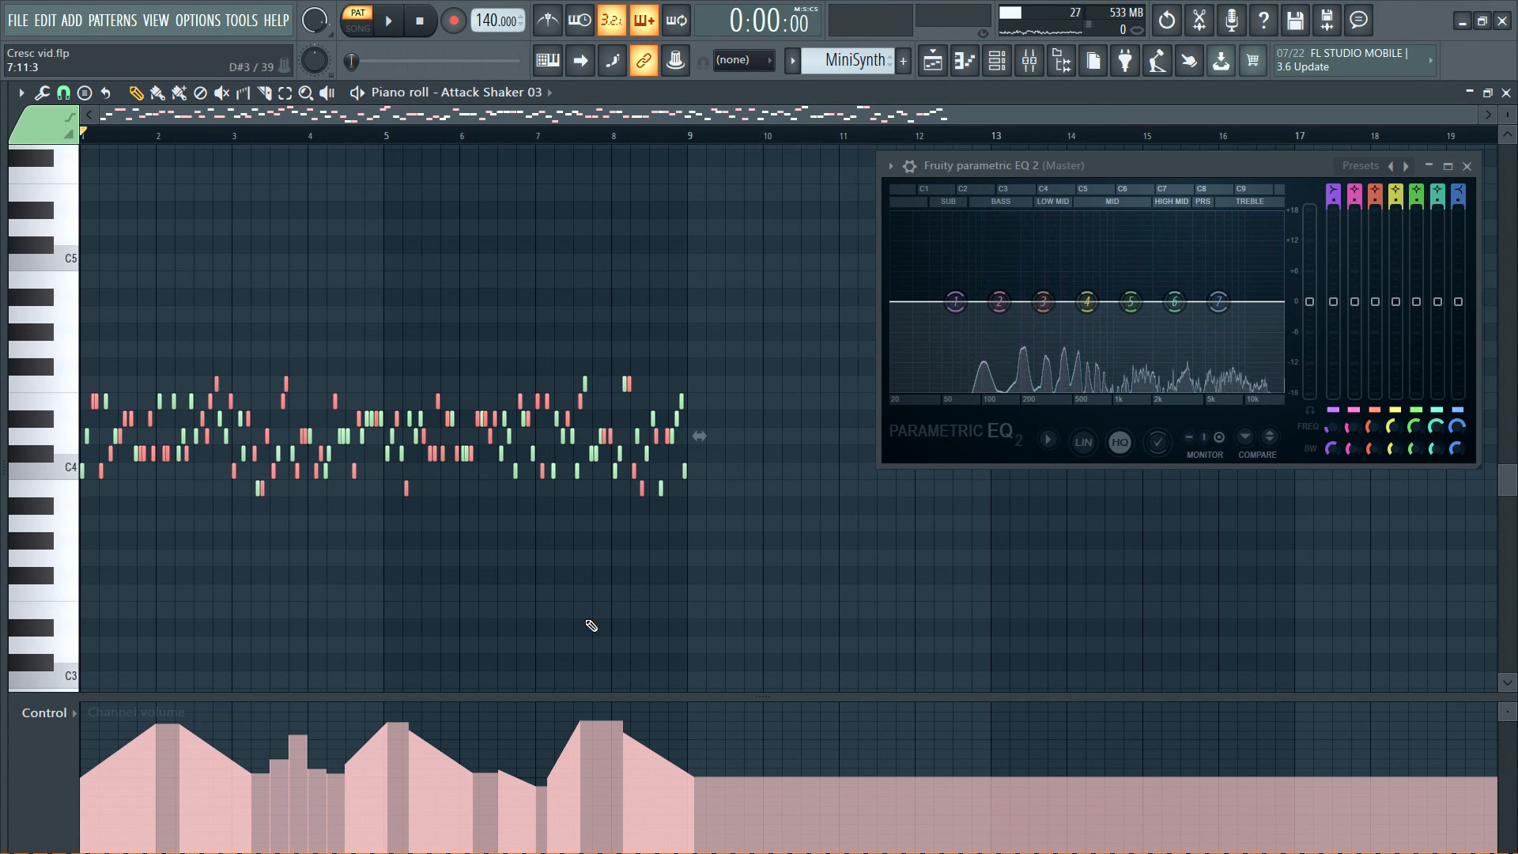
key("Delete")
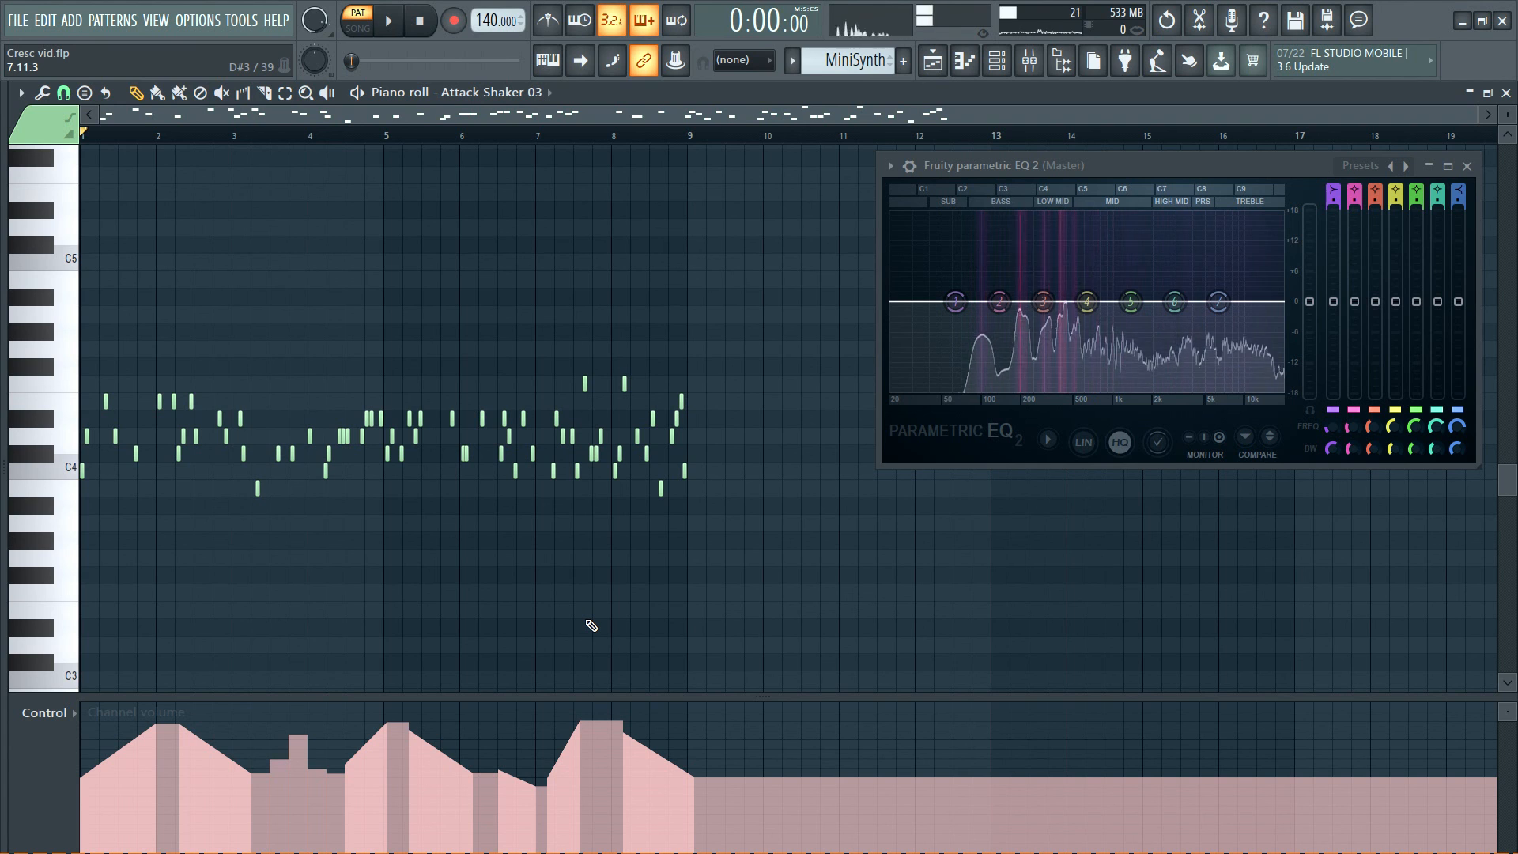
key("shift+r")
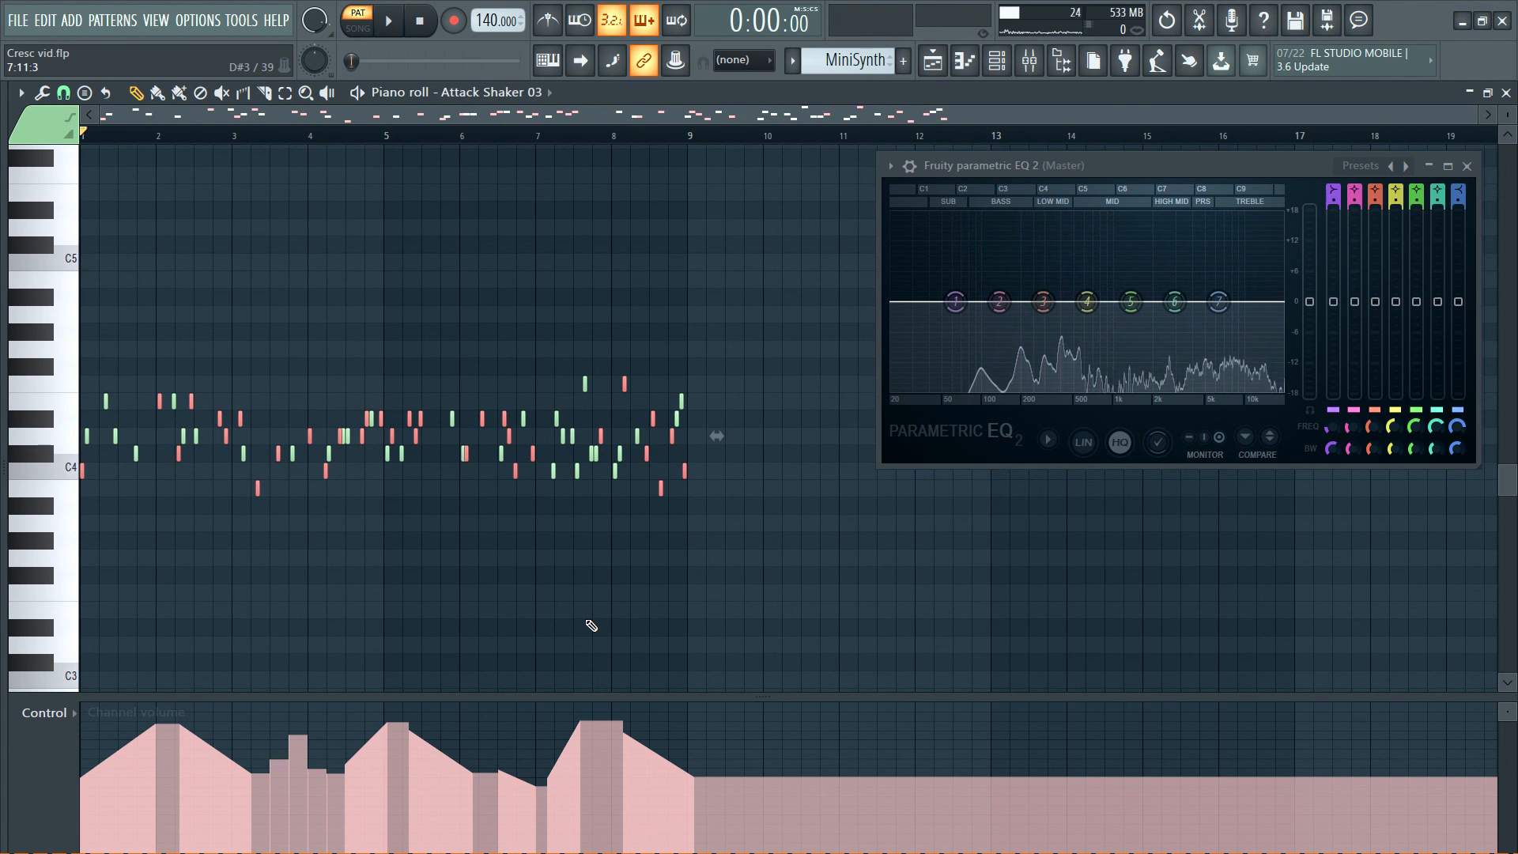
key("alt+m")
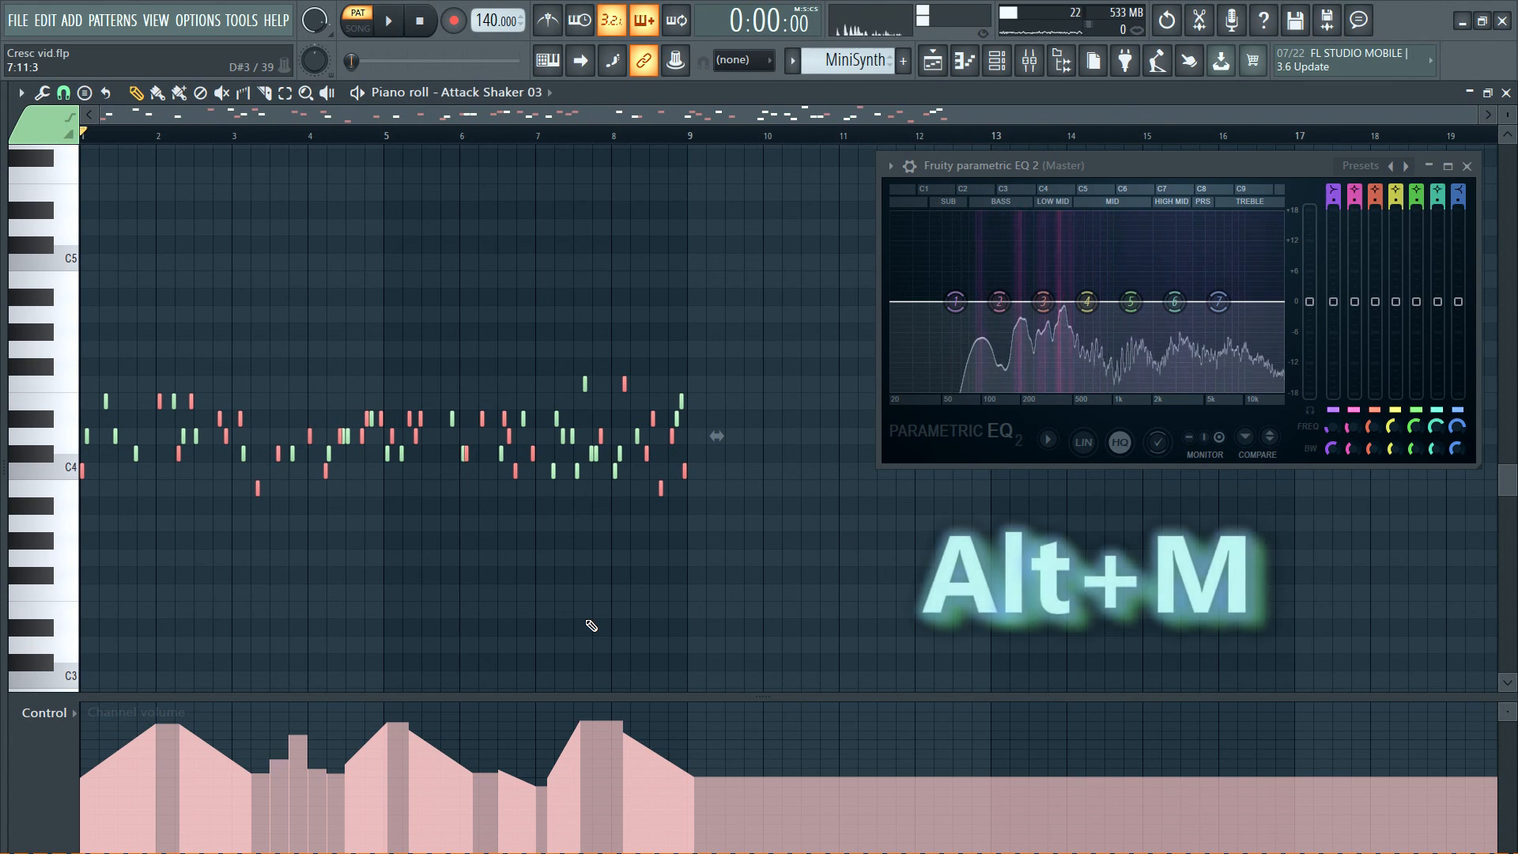
key("alt+m")
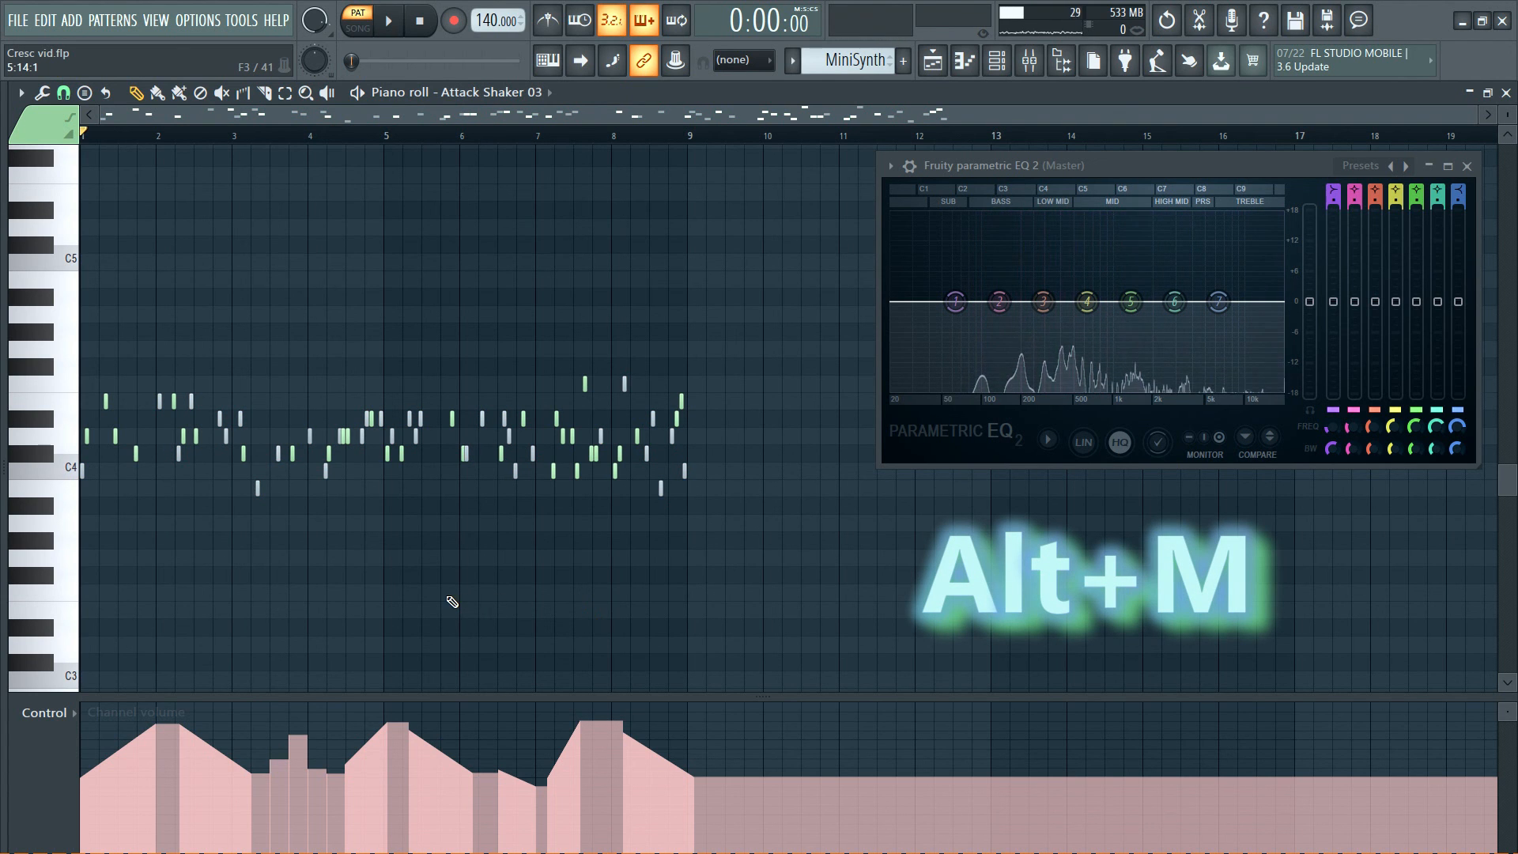